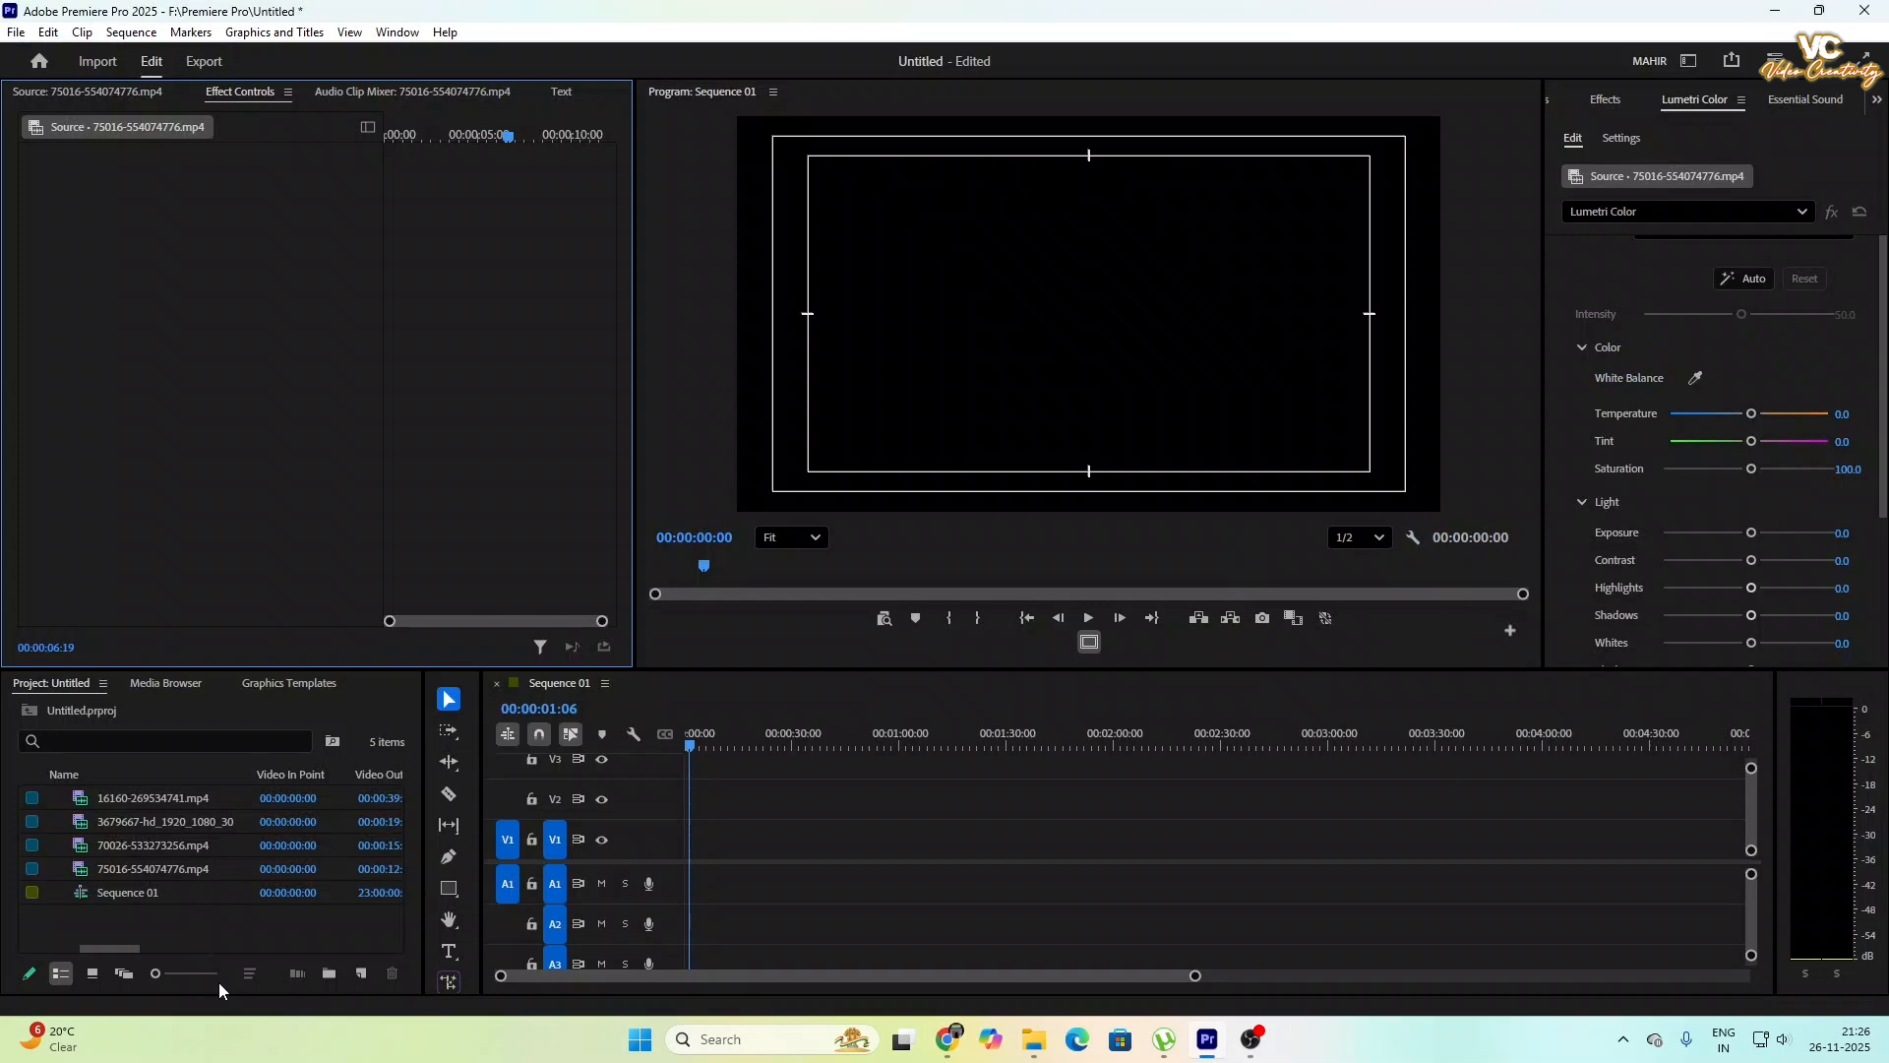
# - Place the 3679667-hd_1920_1080_30 house clip at the start of video track V1, keep the existing sequence settings, and preview it
pyautogui.click(210, 935)
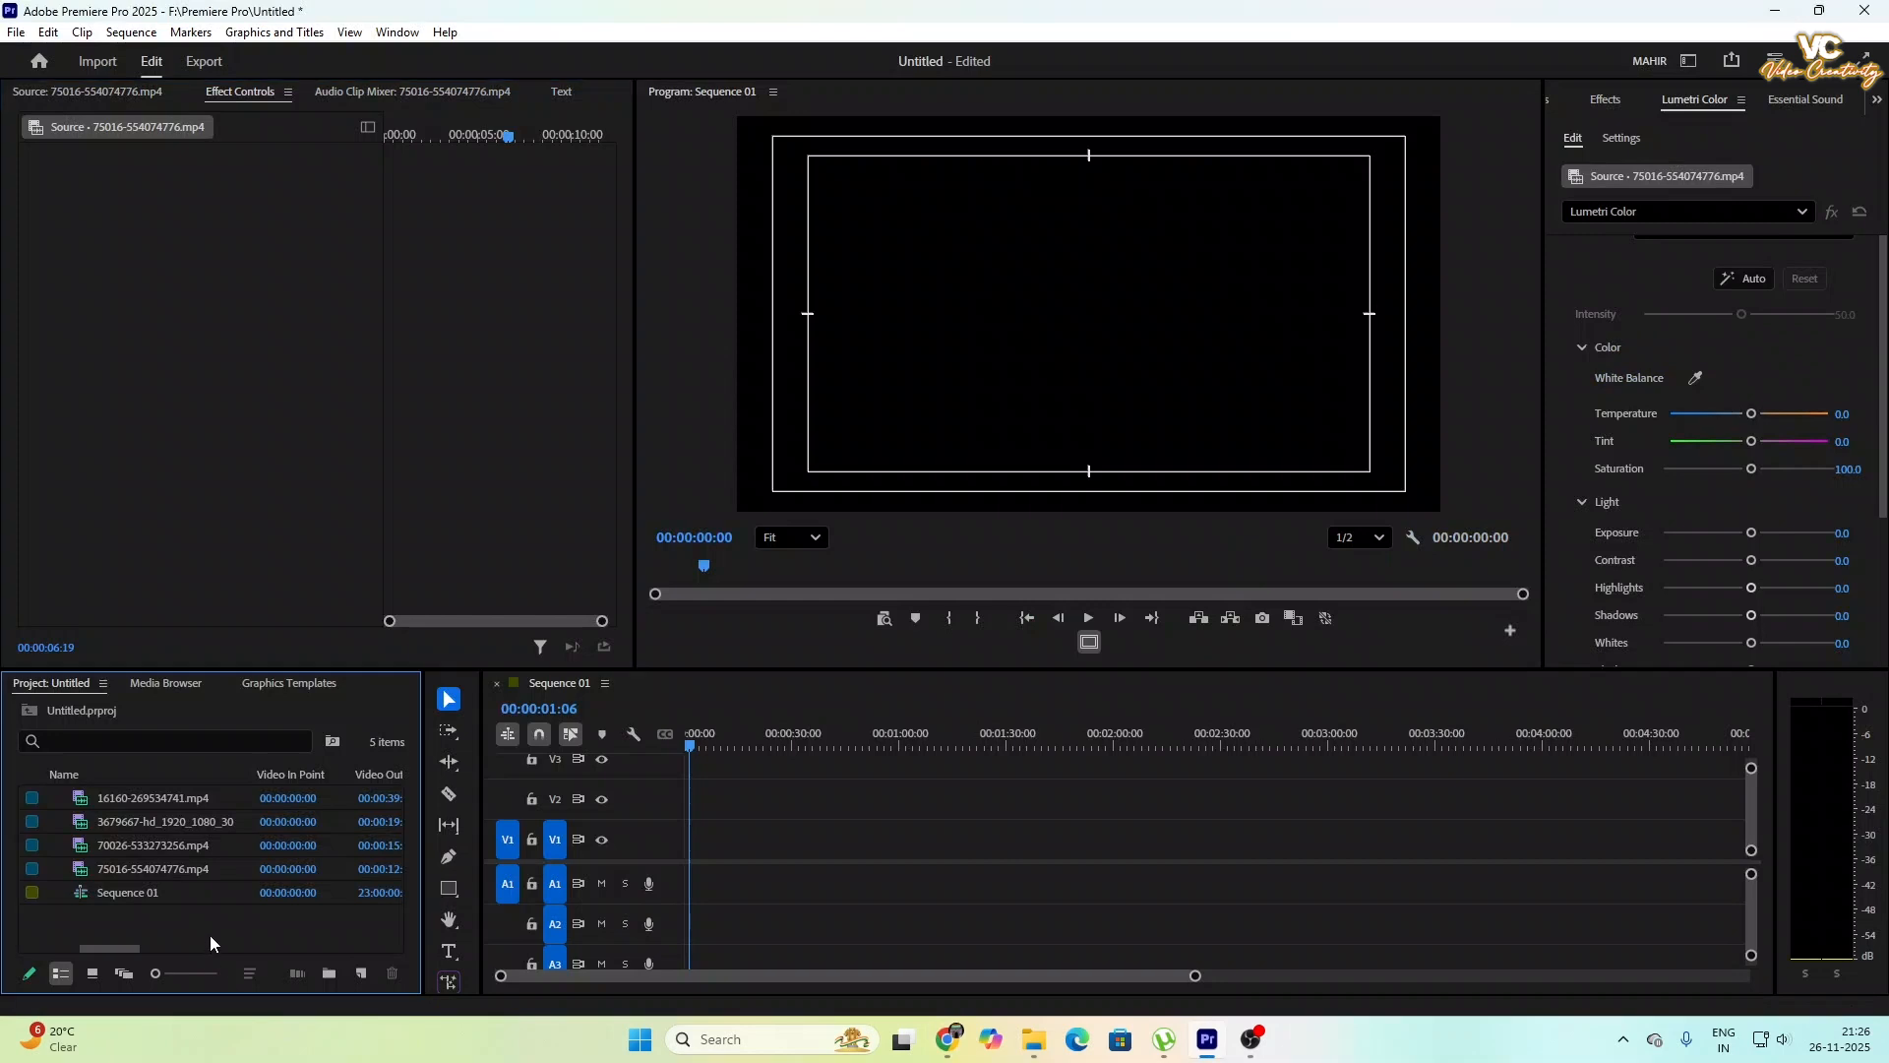
pyautogui.click(138, 821)
pyautogui.moveTo(329, 841); pyautogui.dragTo(728, 846)
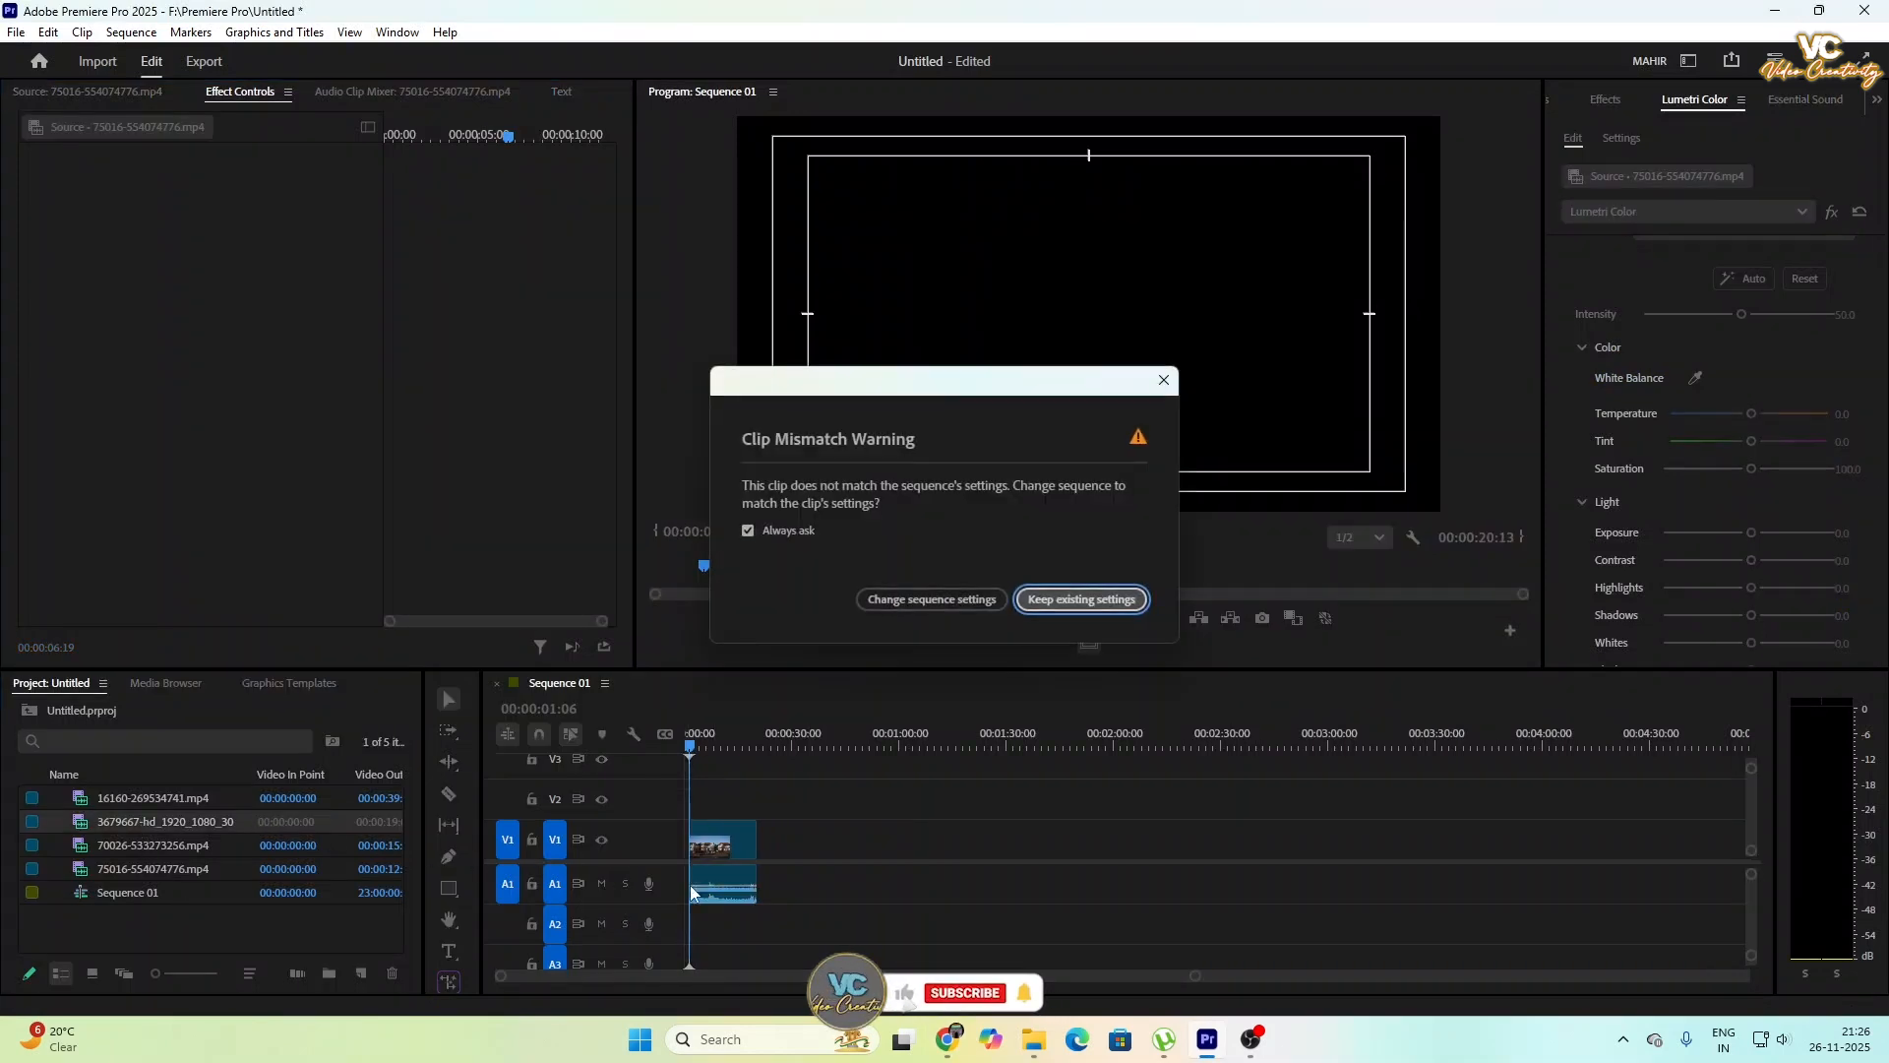
pyautogui.click(1082, 599)
pyautogui.click(728, 848)
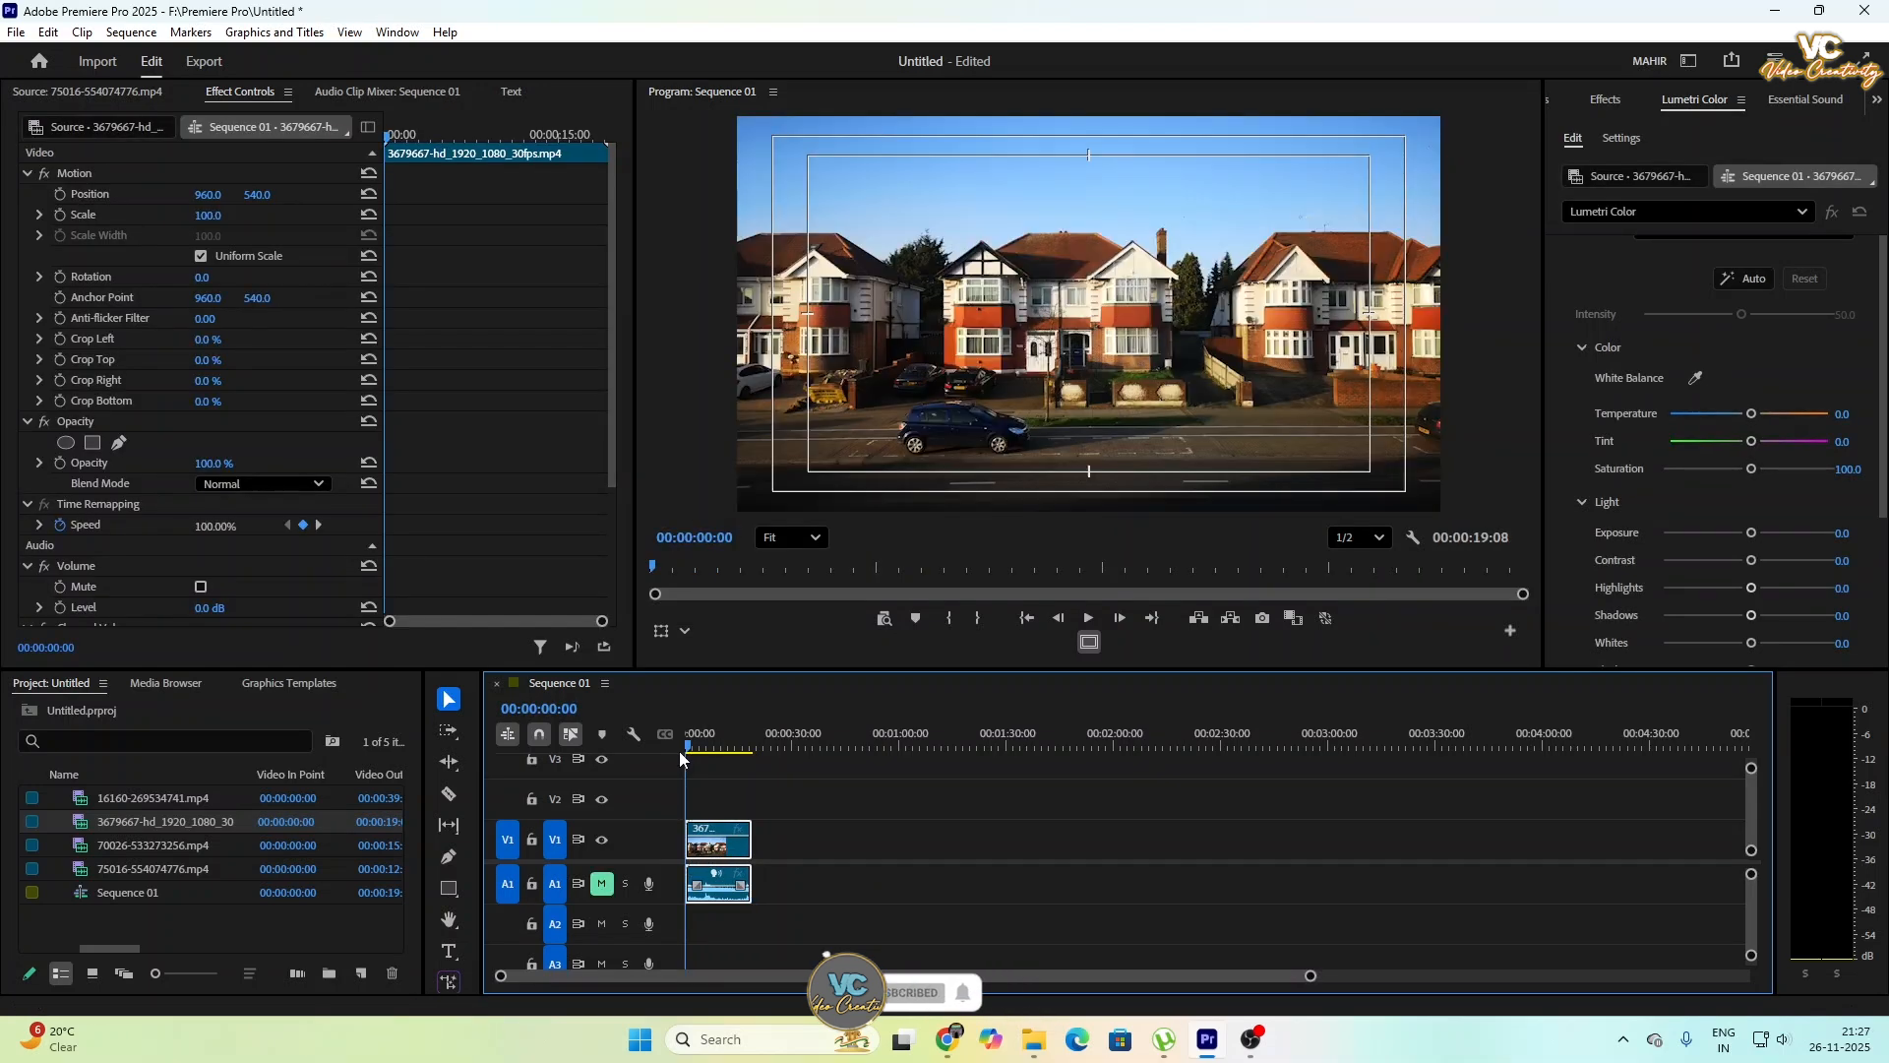
pyautogui.click(1089, 620)
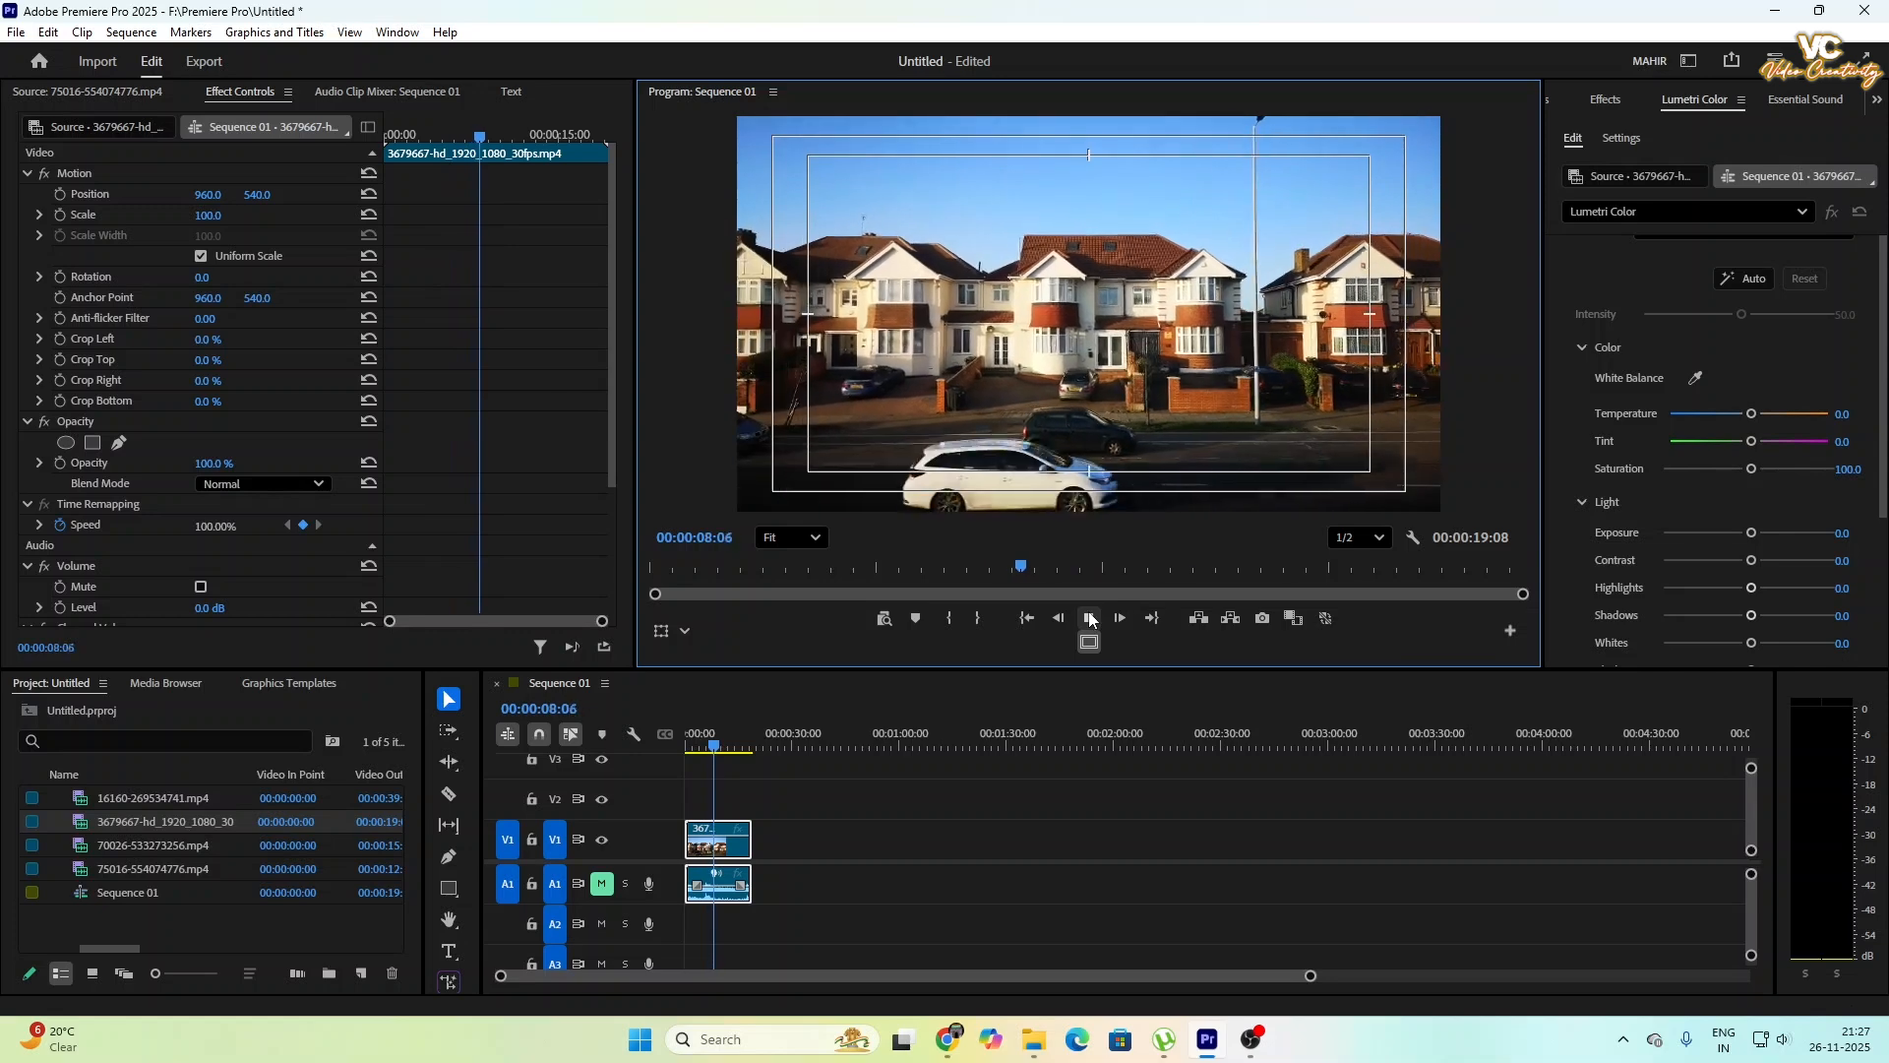
pyautogui.click(1089, 617)
# - Split the house clip and its audio at about 00:00:09:27 and delete the part after the cut
pyautogui.moveTo(1315, 975); pyautogui.dragTo(717, 999)
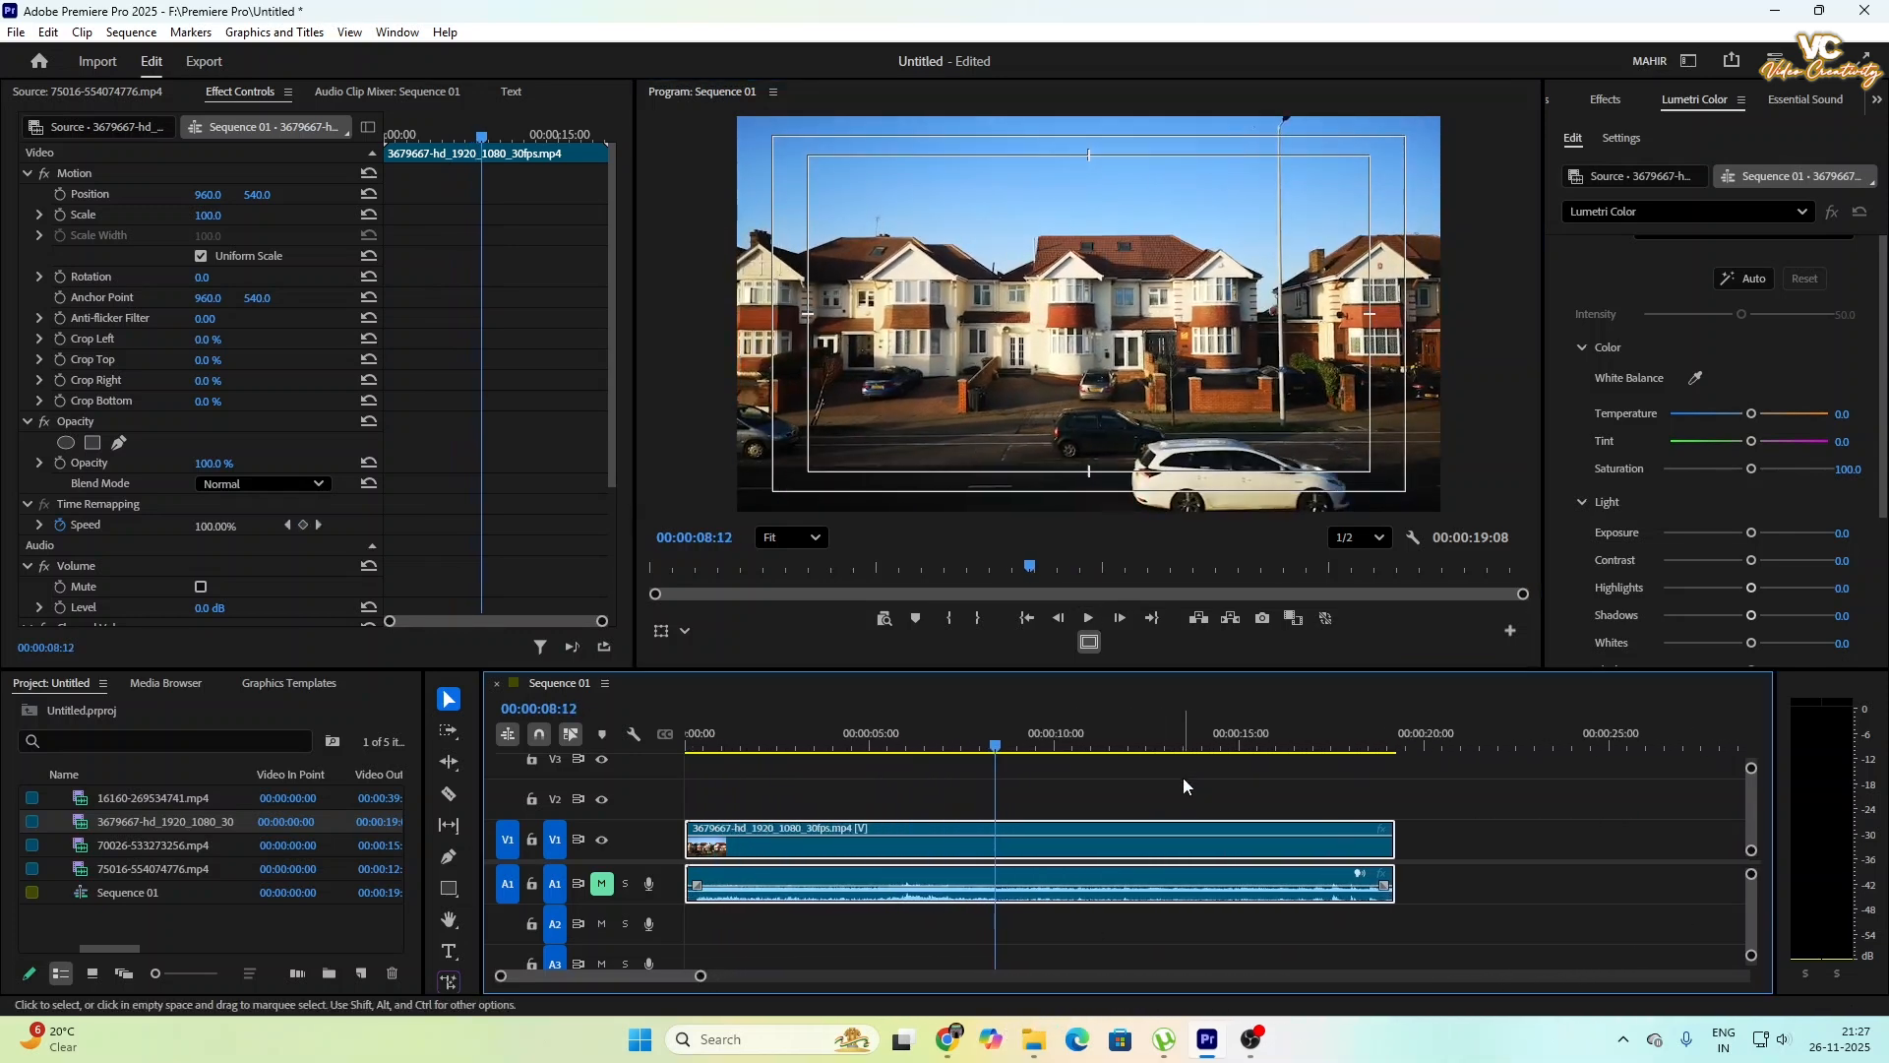
pyautogui.press('c')
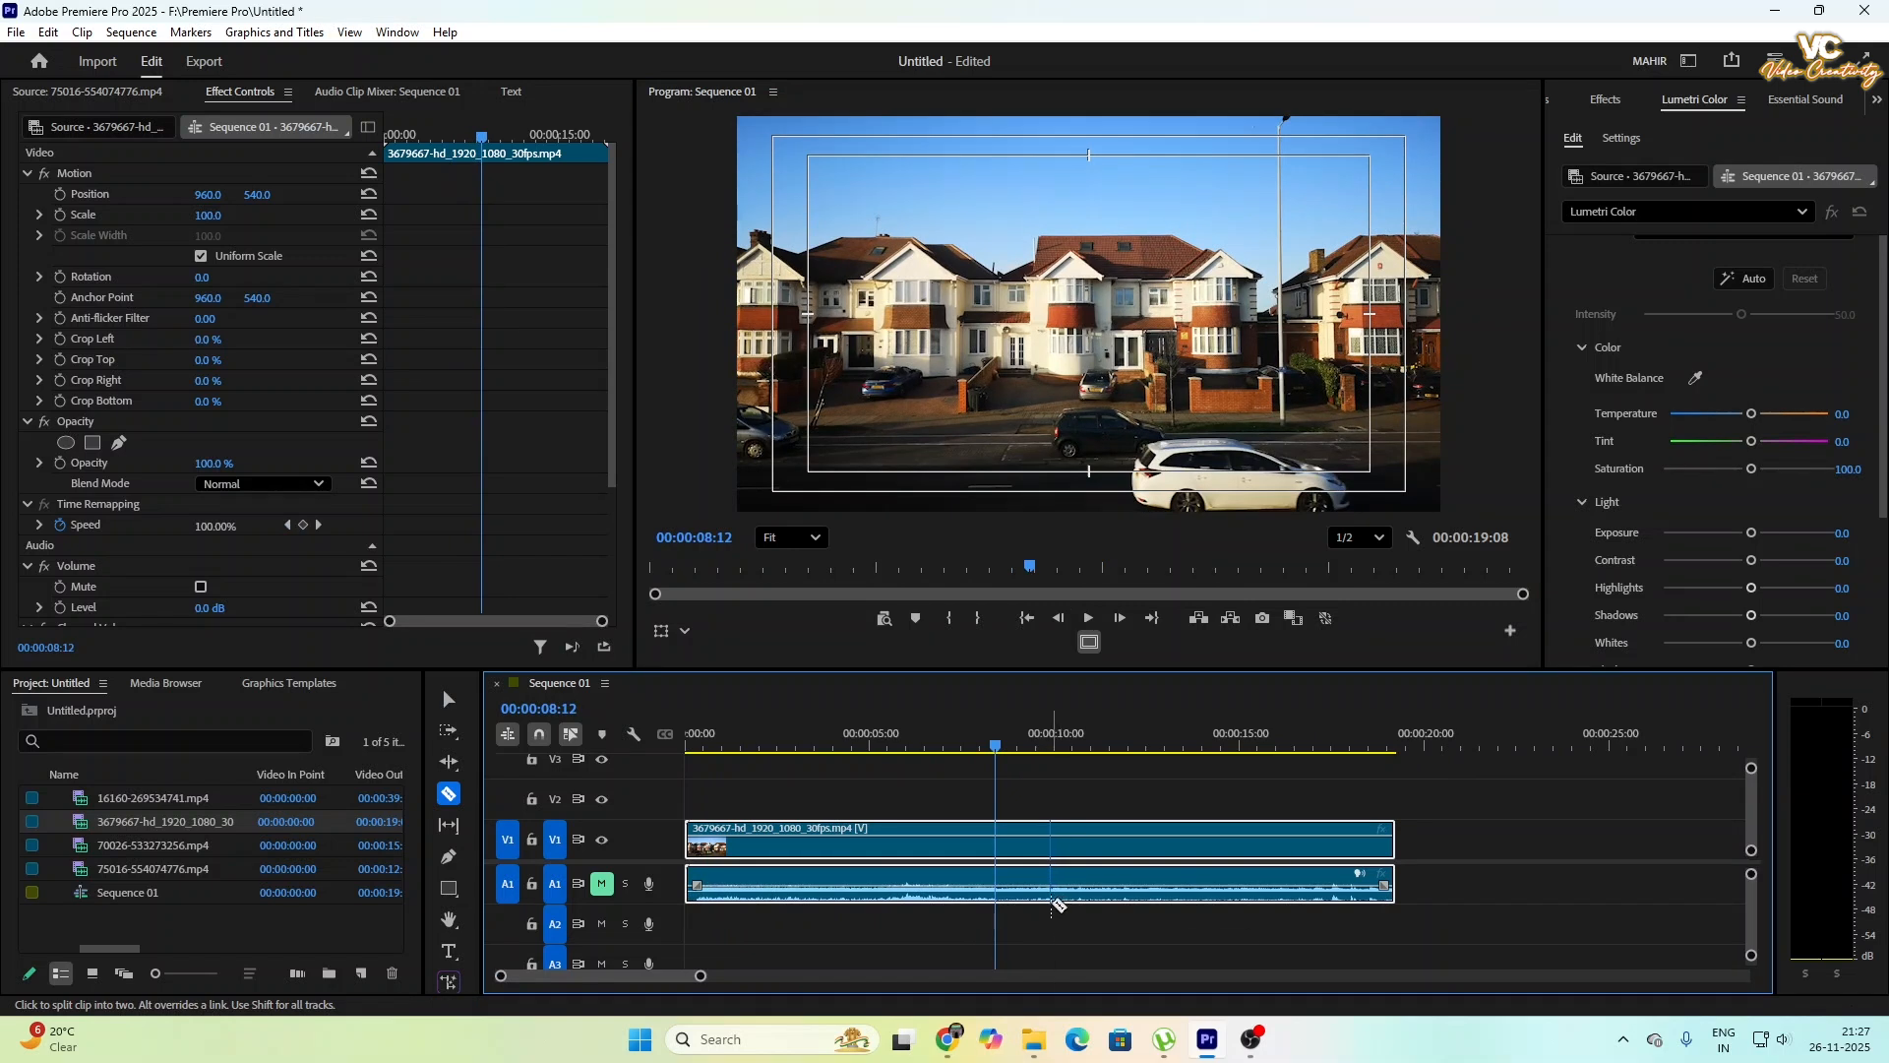
pyautogui.click(1050, 900)
pyautogui.press('v')
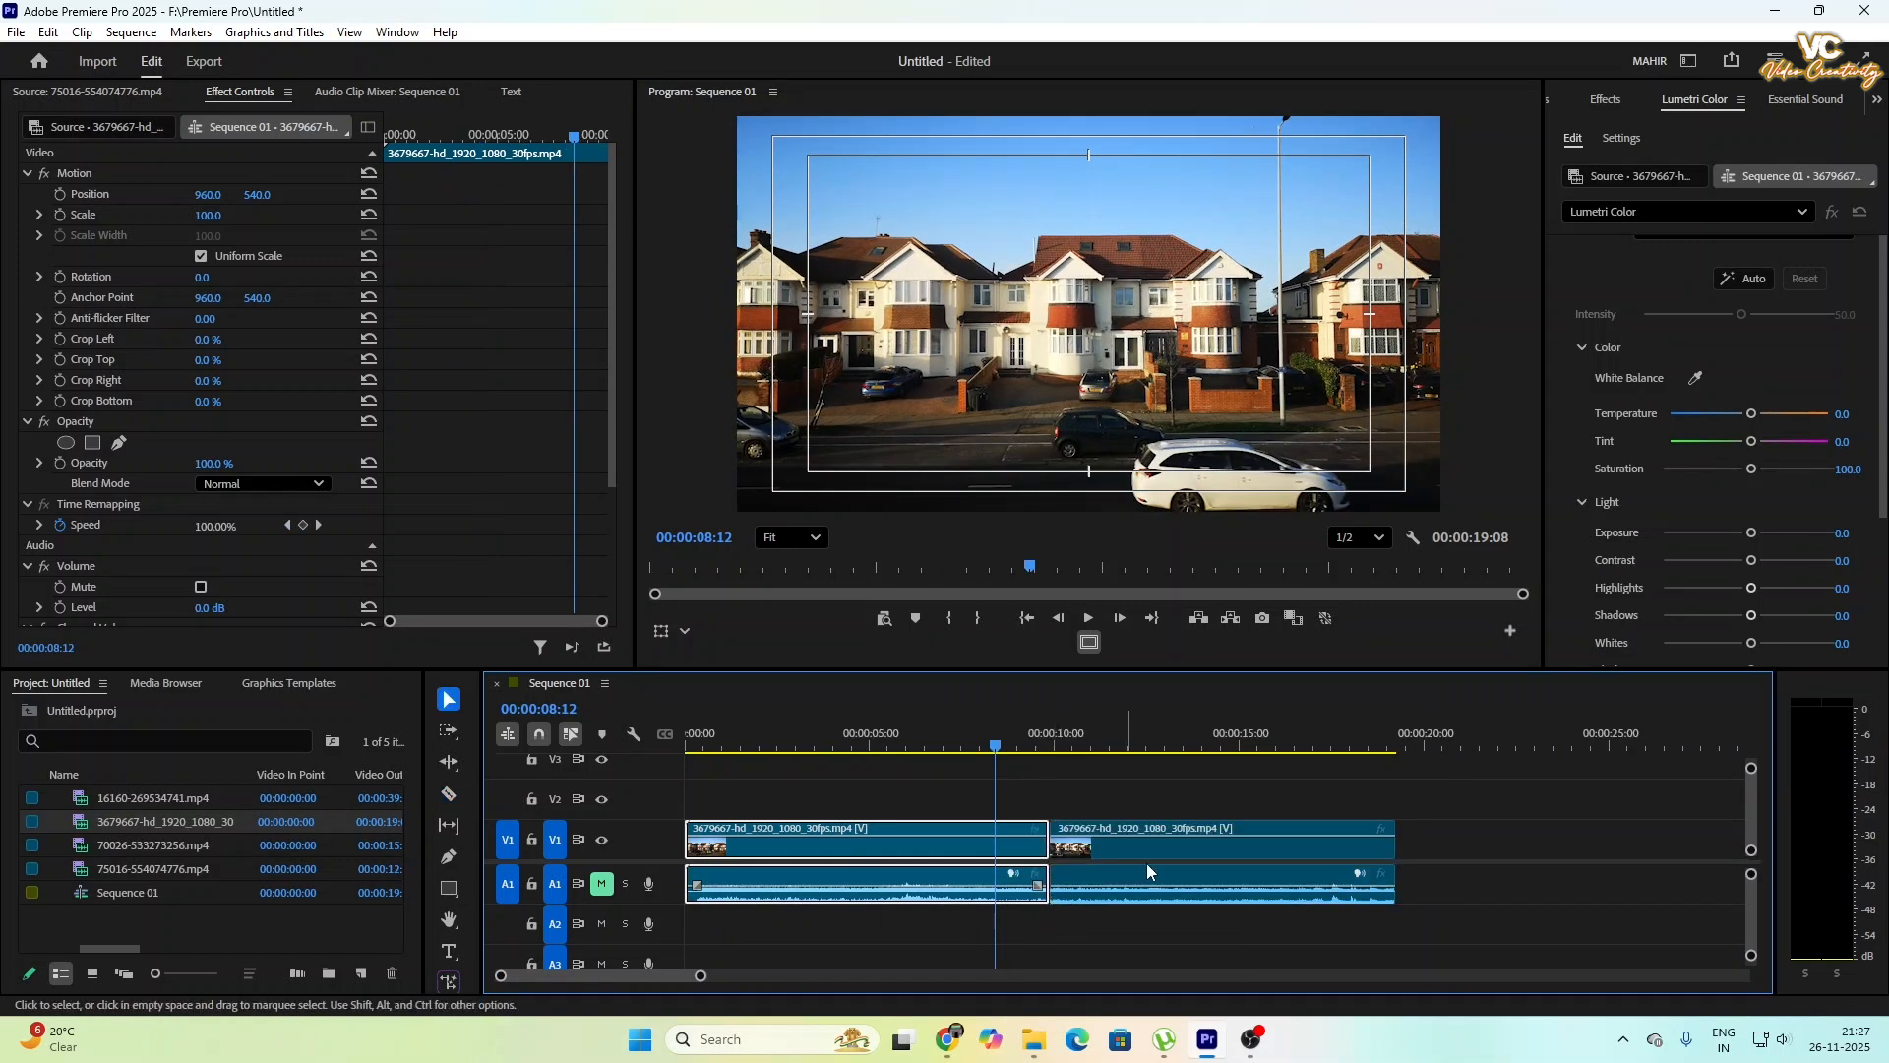
pyautogui.click(1153, 874)
pyautogui.press('Delete')
# - Move the house clip's video up from track V1 to track V2, keeping it at the start of the sequence
pyautogui.click(911, 838)
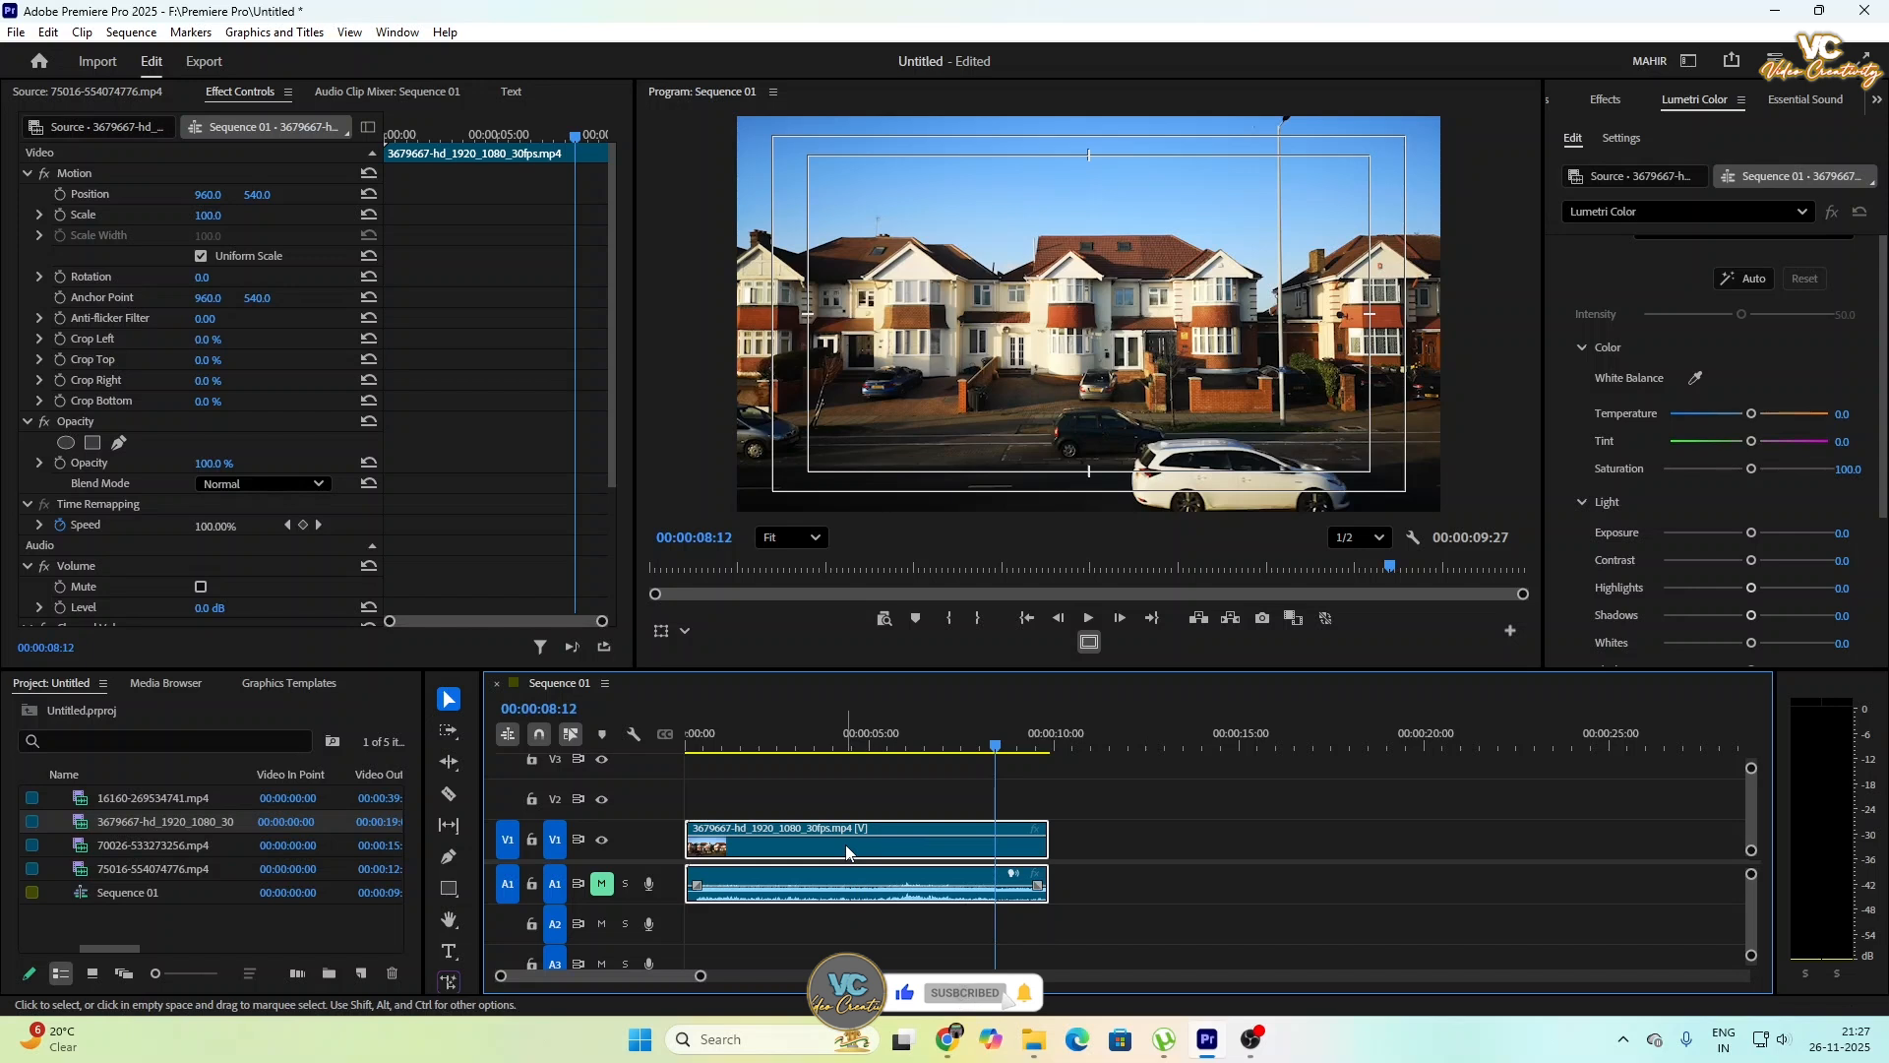
pyautogui.moveTo(848, 852); pyautogui.dragTo(856, 811)
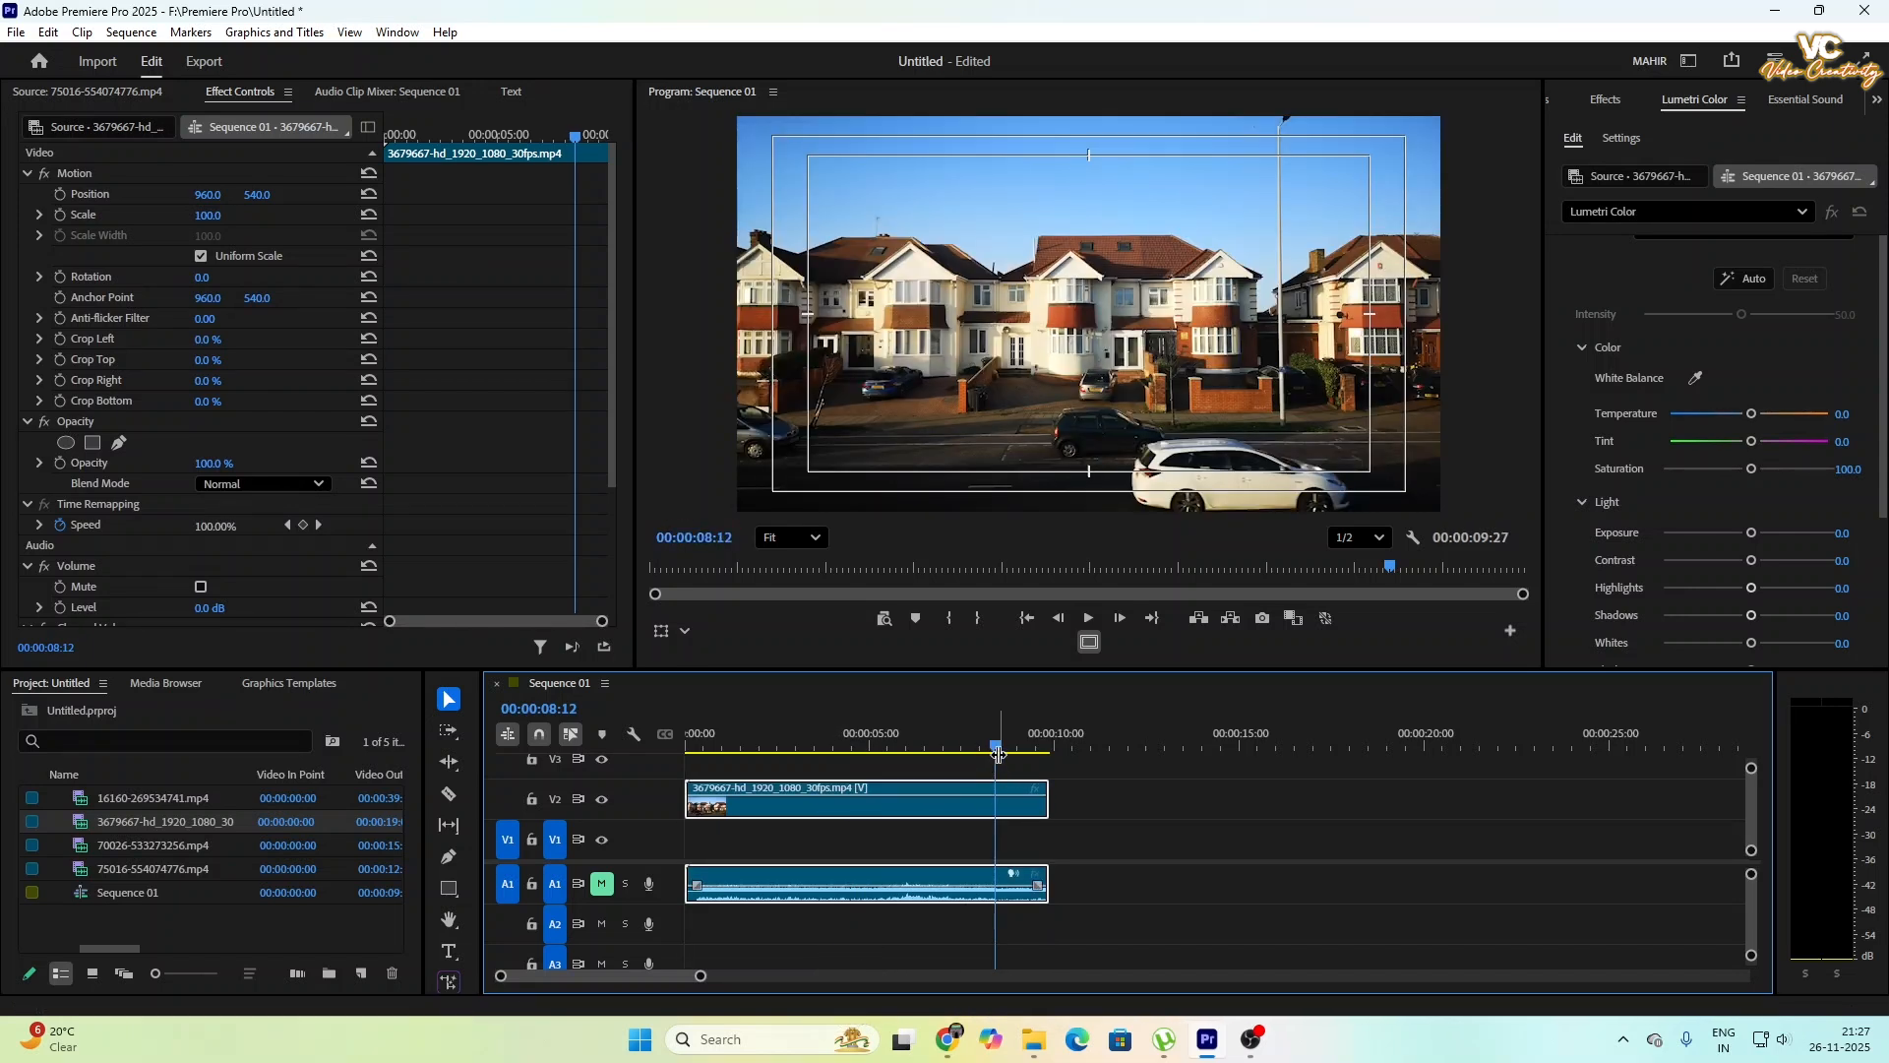
pyautogui.click(726, 847)
pyautogui.click(792, 811)
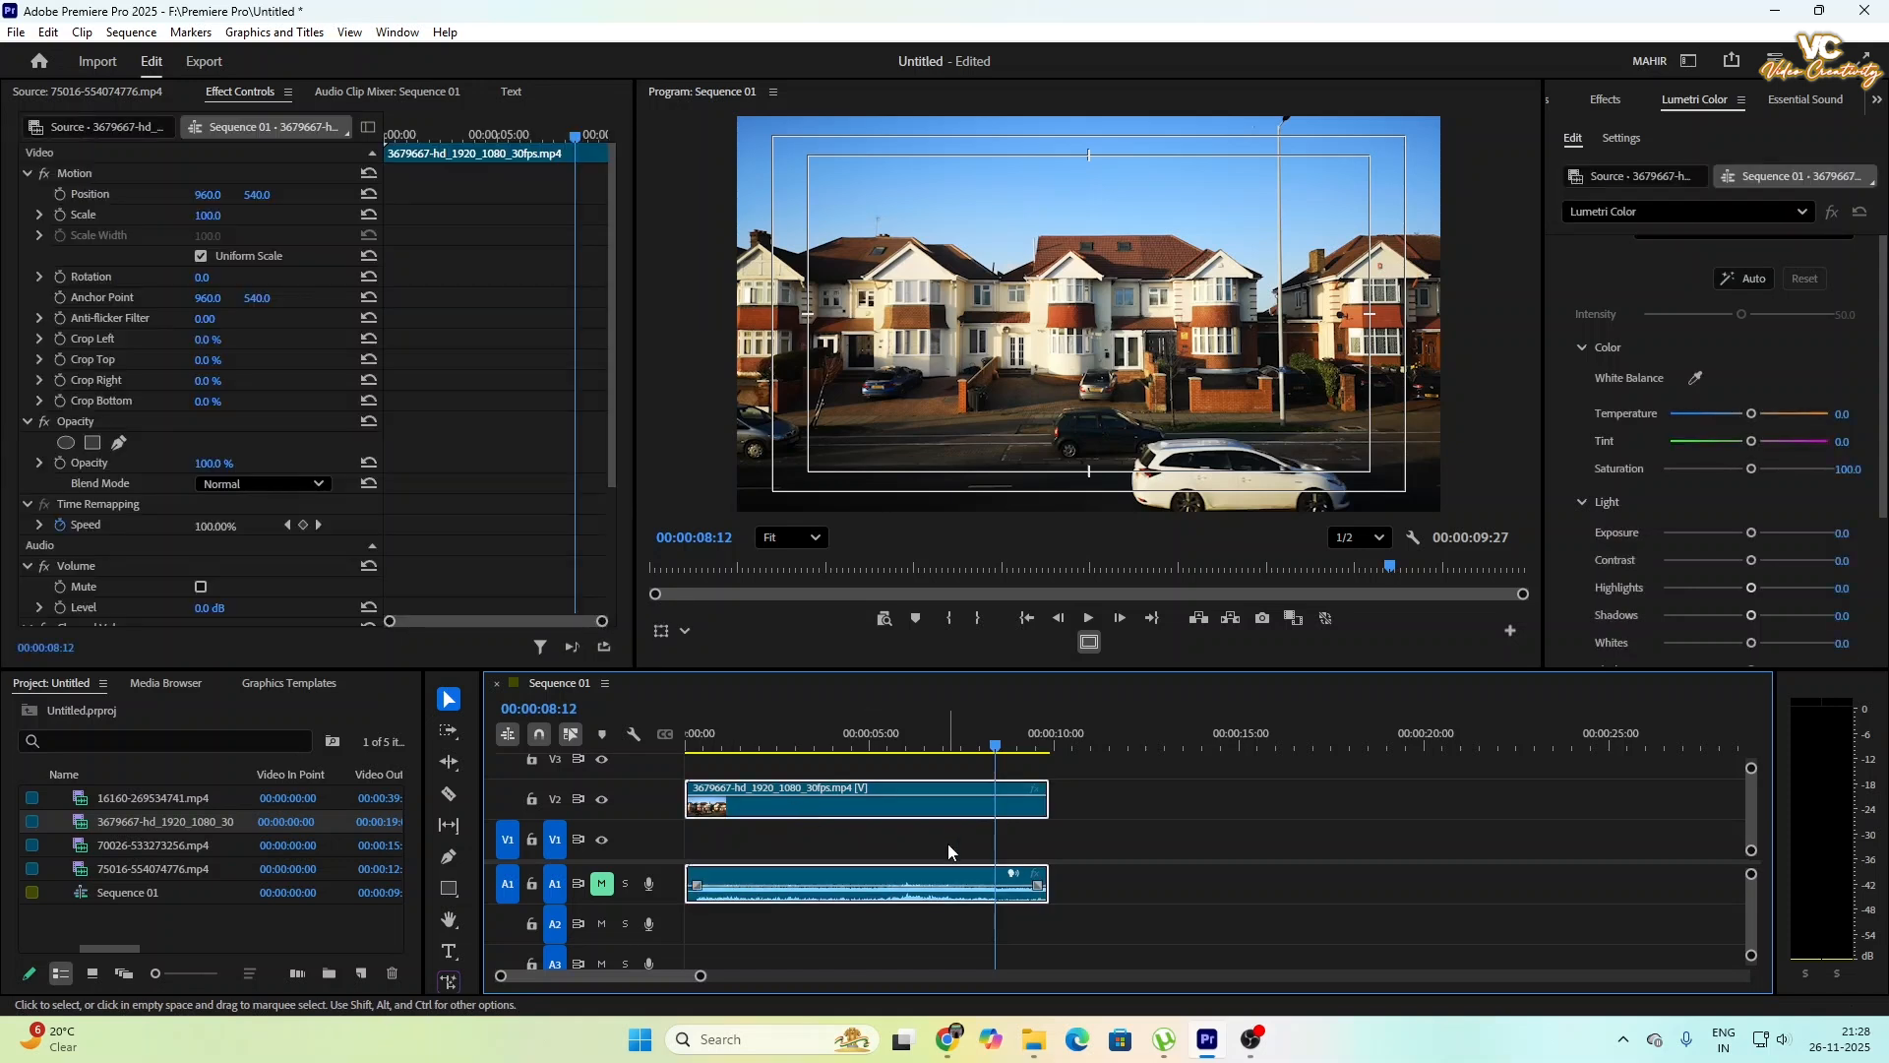
# - Search the effects for "color key" and apply the Color Key effect to the house clip on V2
pyautogui.click(1604, 100)
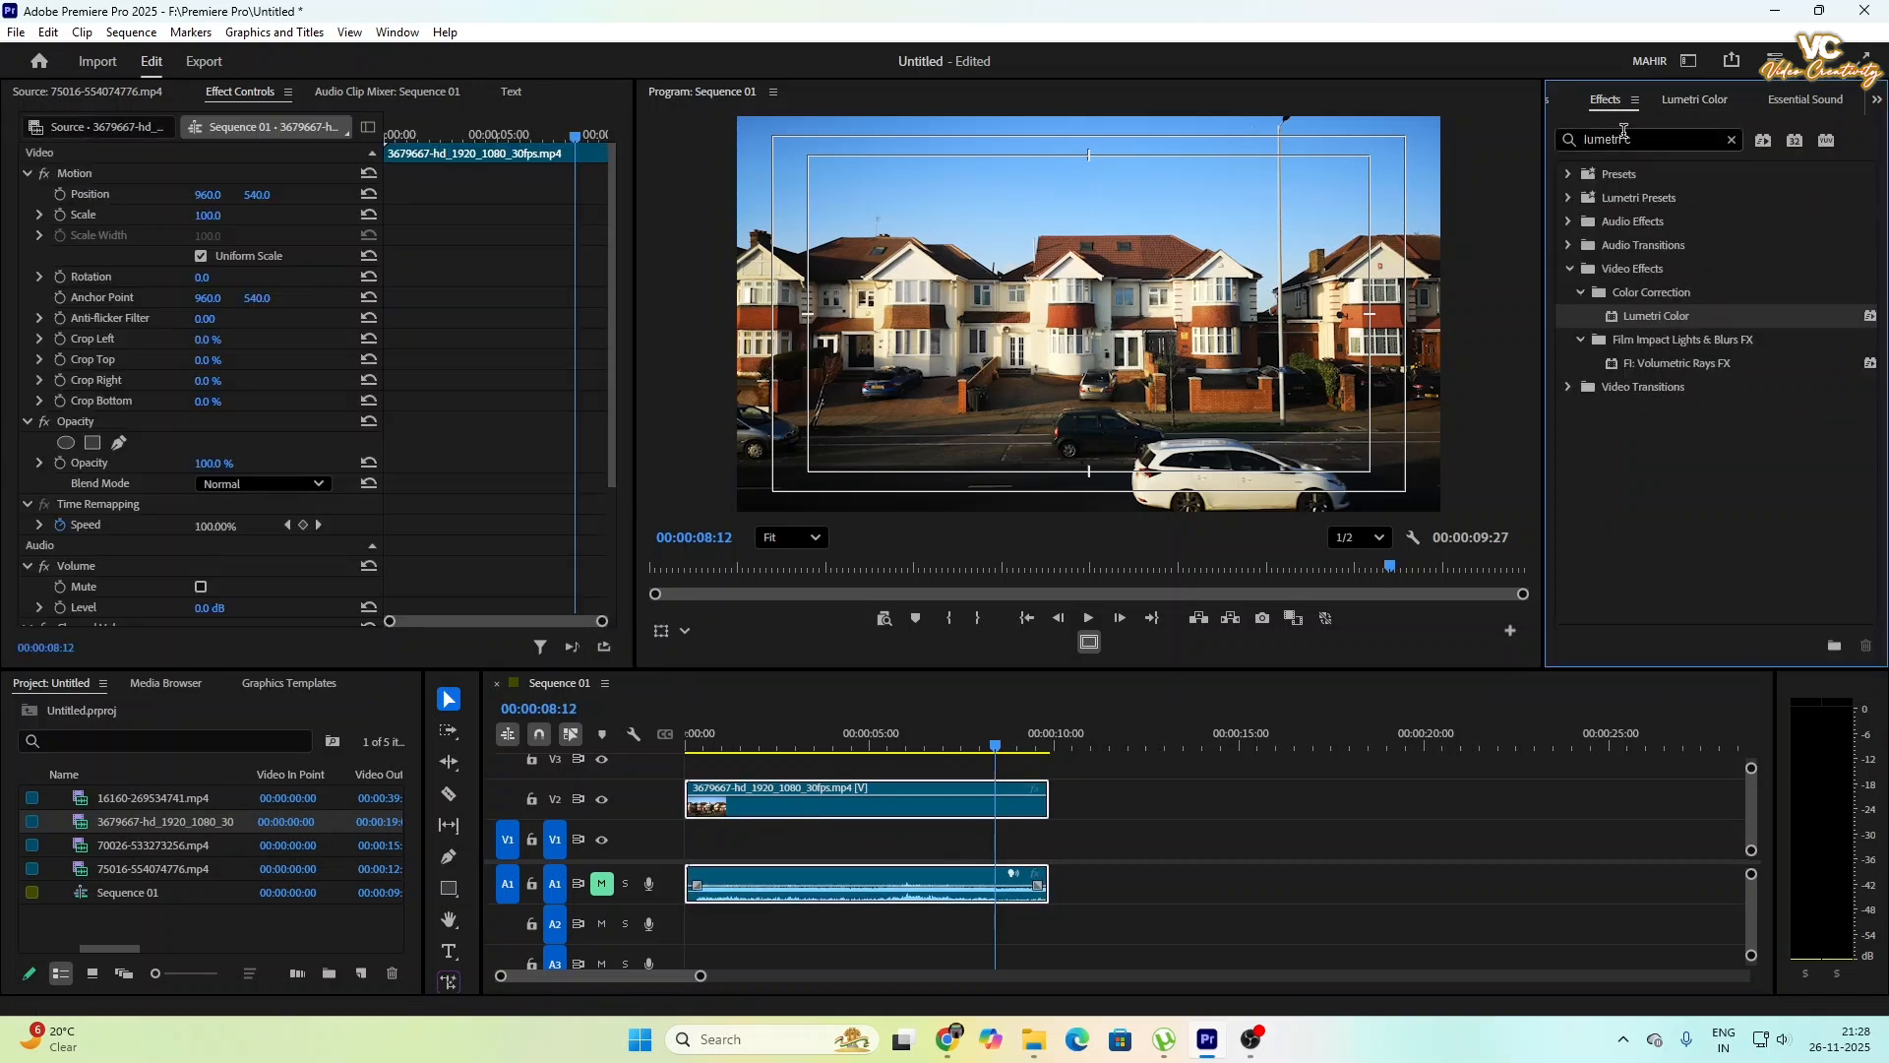
pyautogui.click(1732, 140)
pyautogui.click(1643, 139)
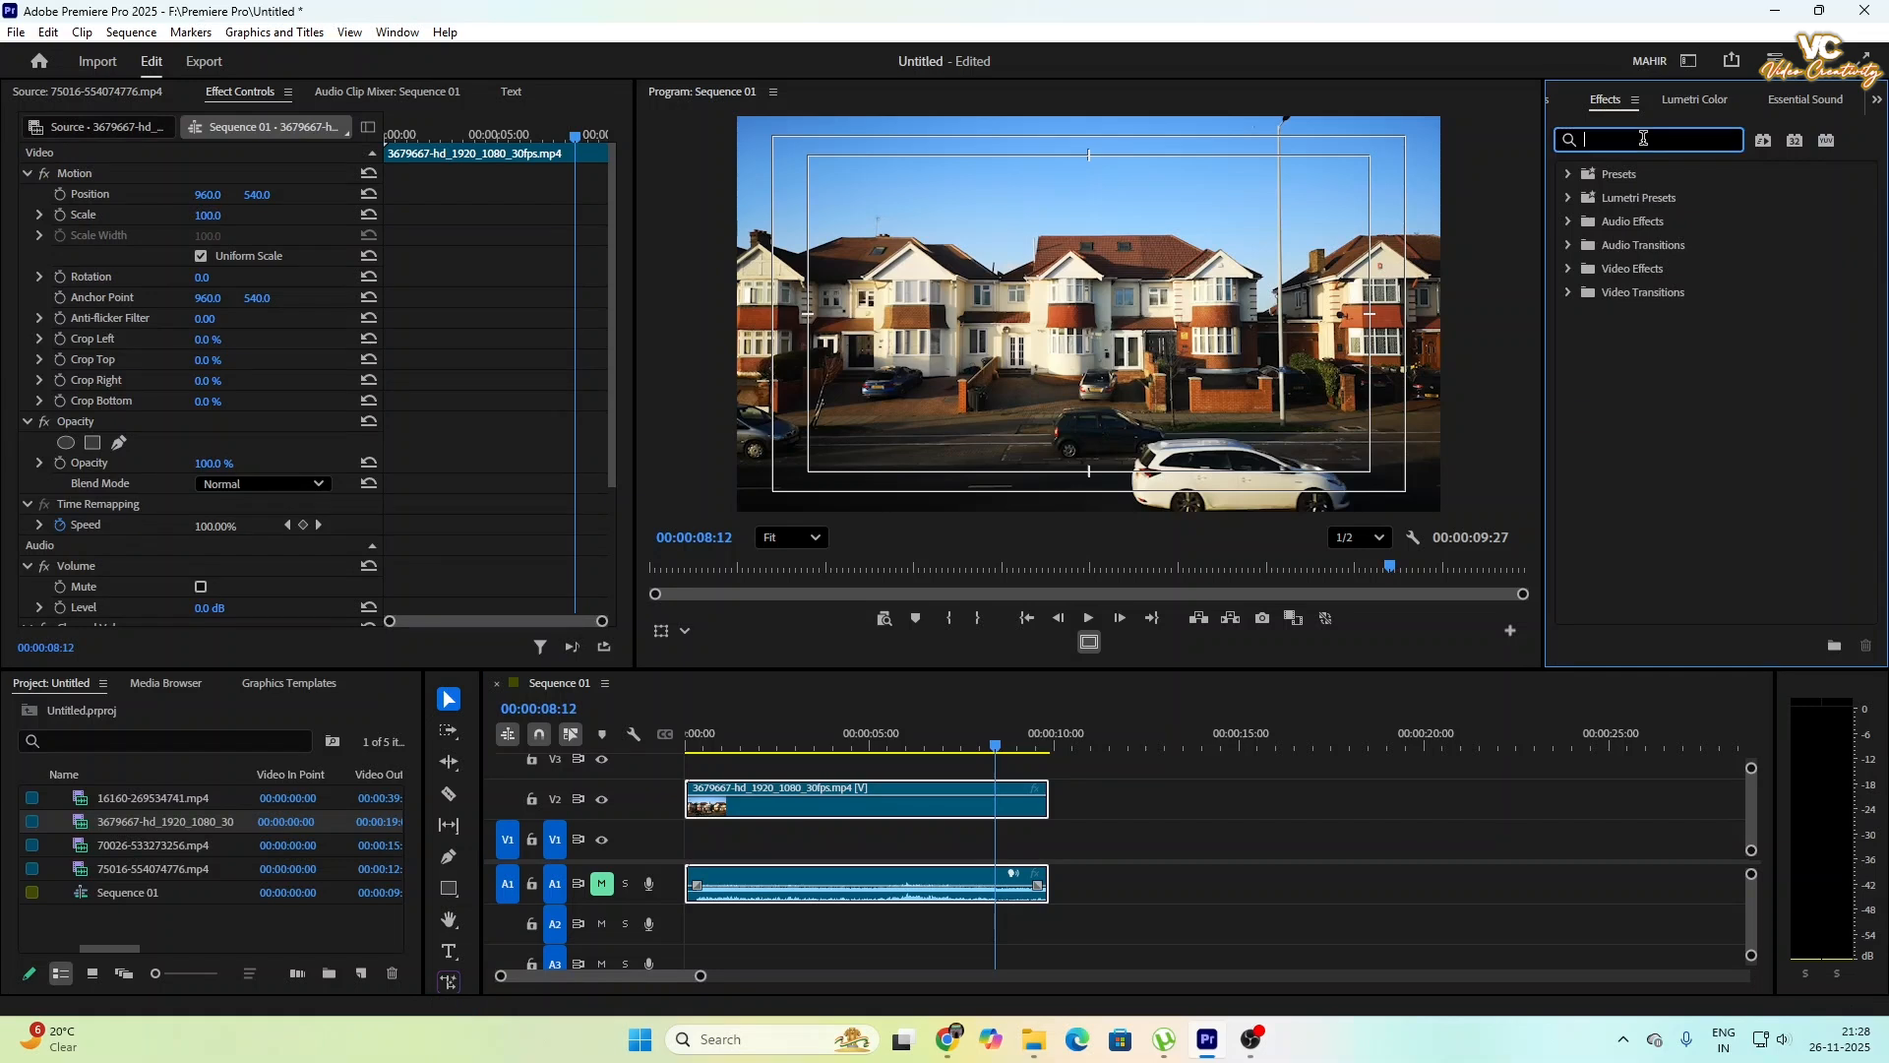
pyautogui.write('colo')
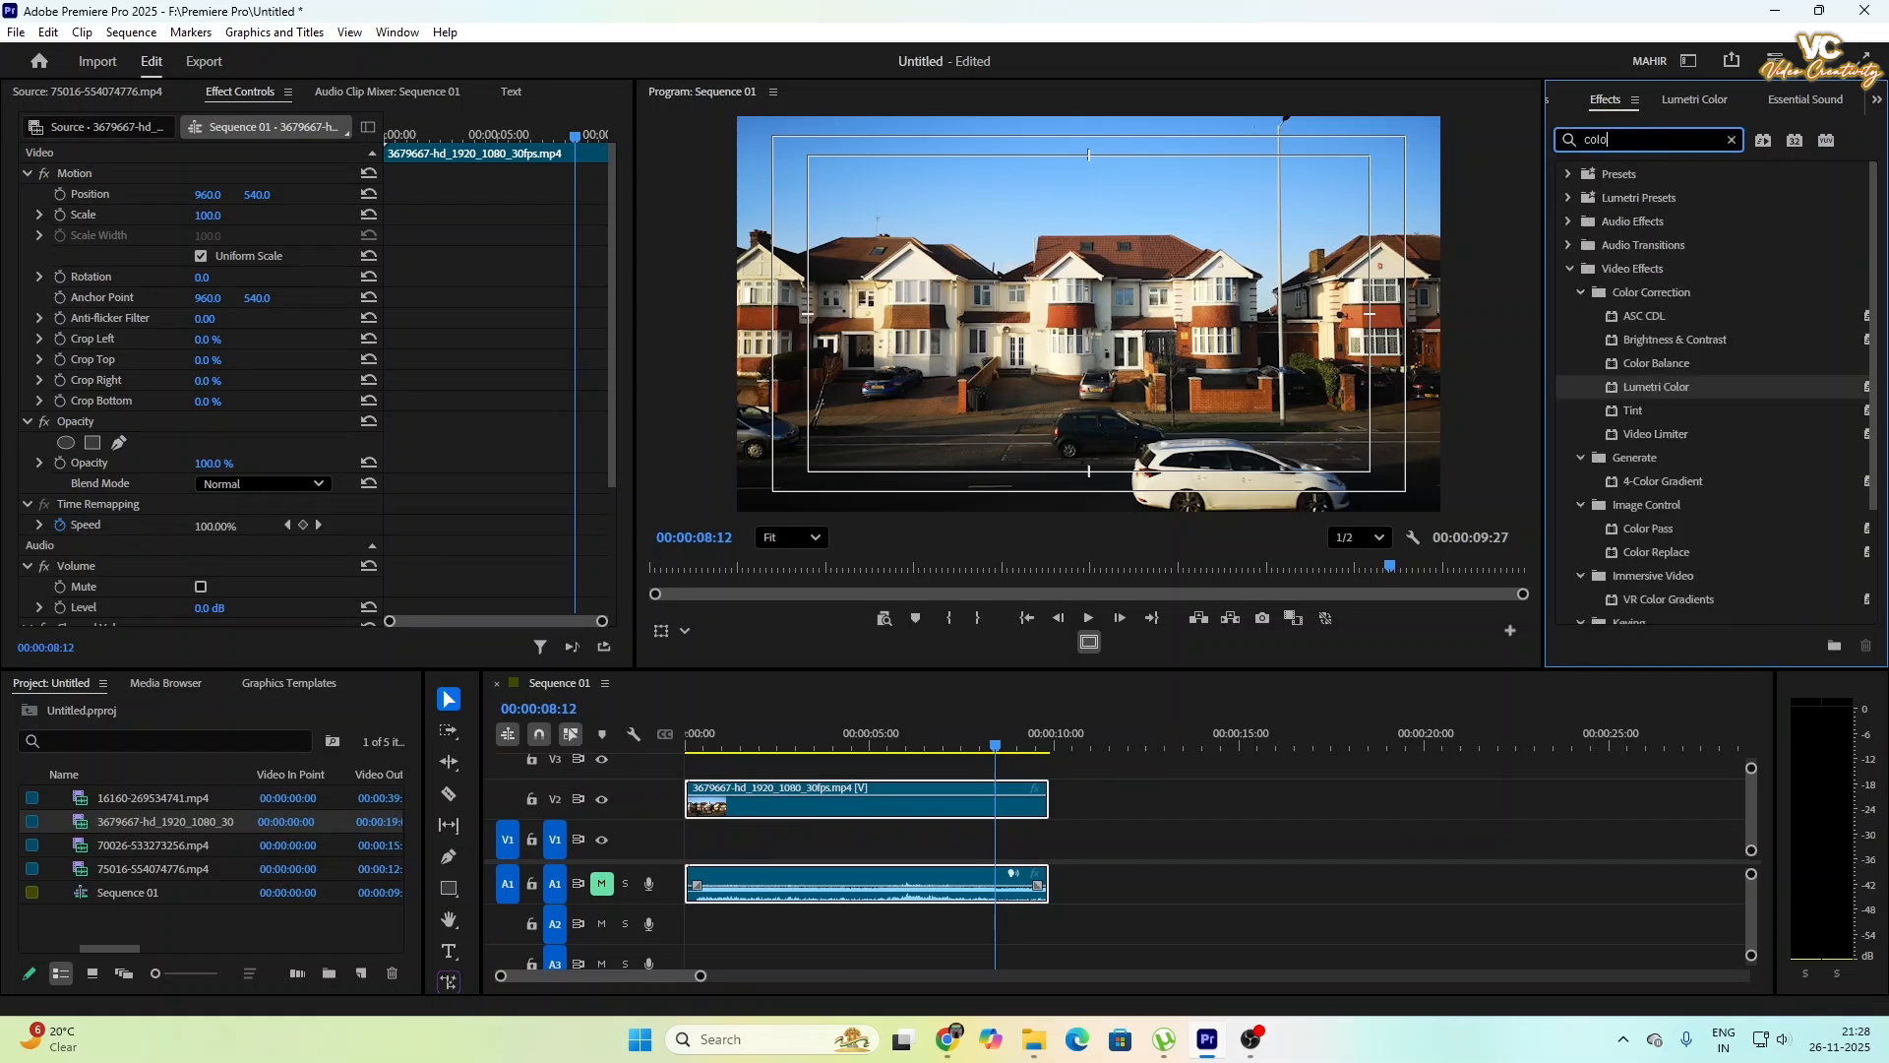
pyautogui.write('r key')
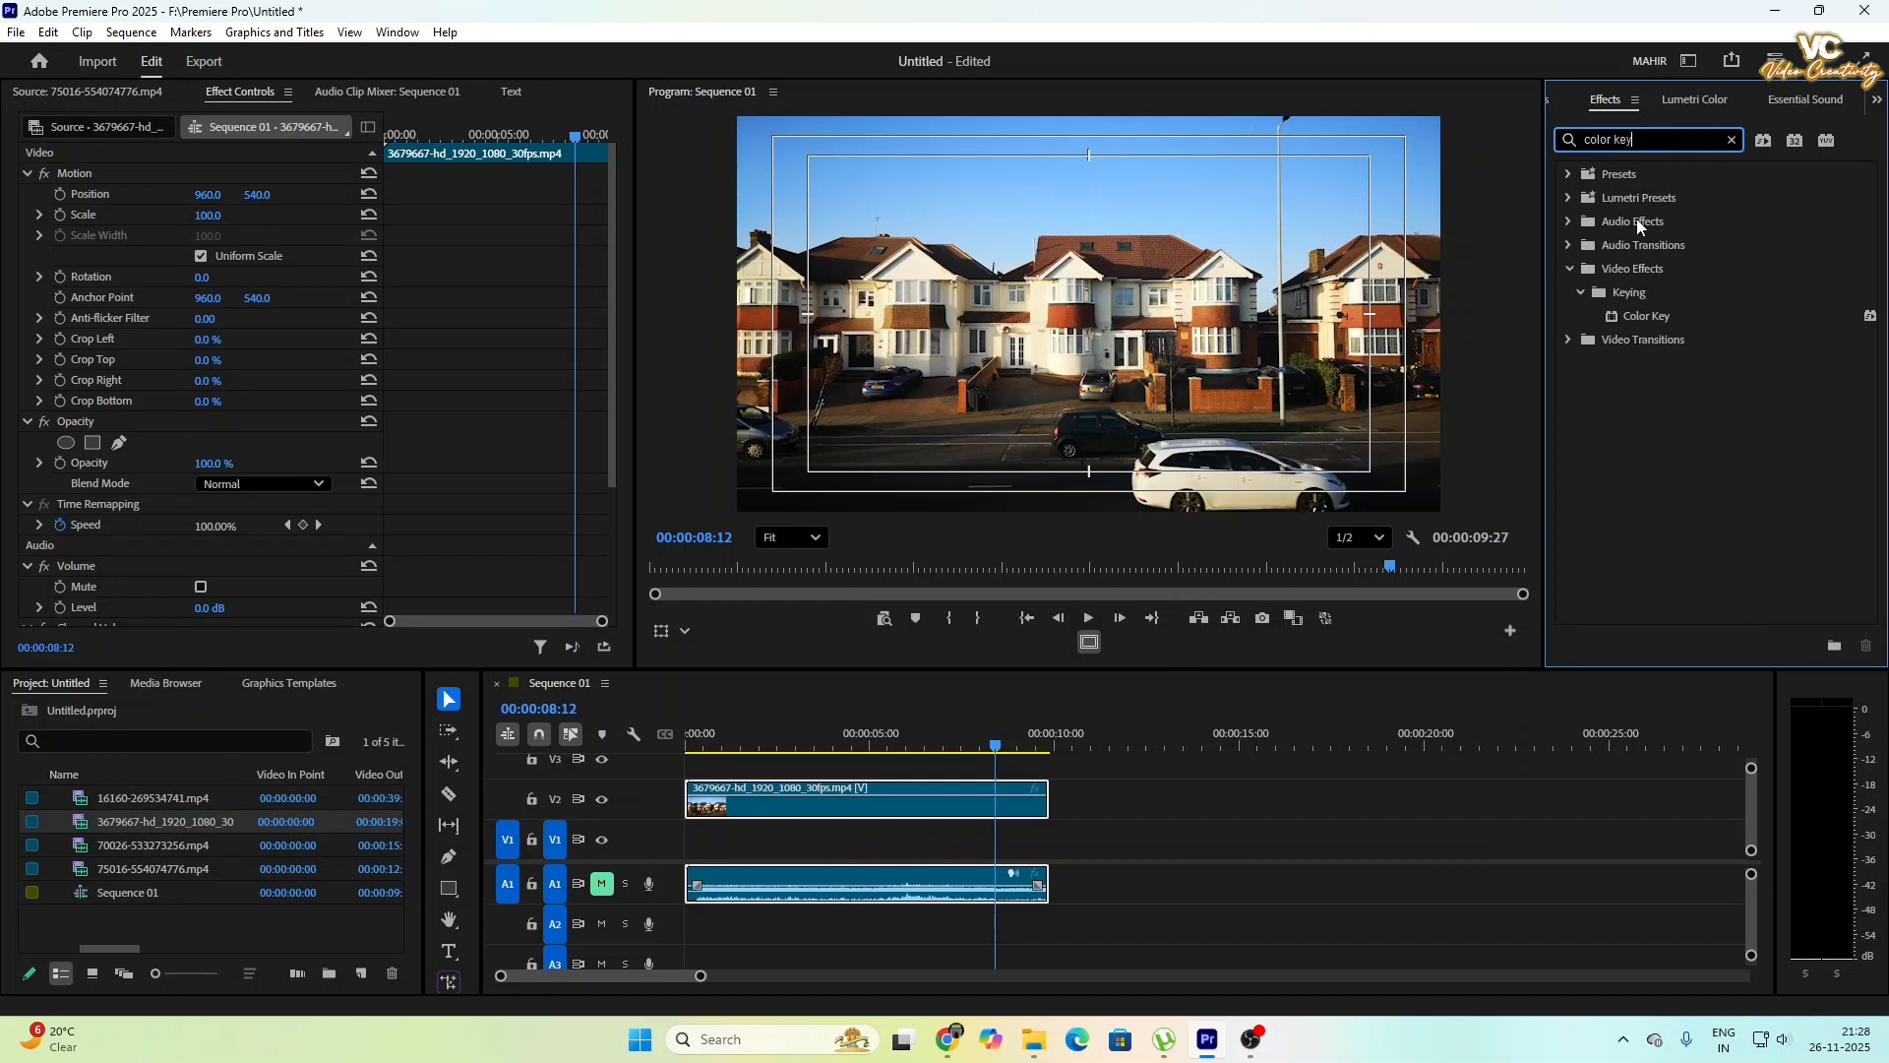
pyautogui.moveTo(1643, 317); pyautogui.dragTo(913, 810)
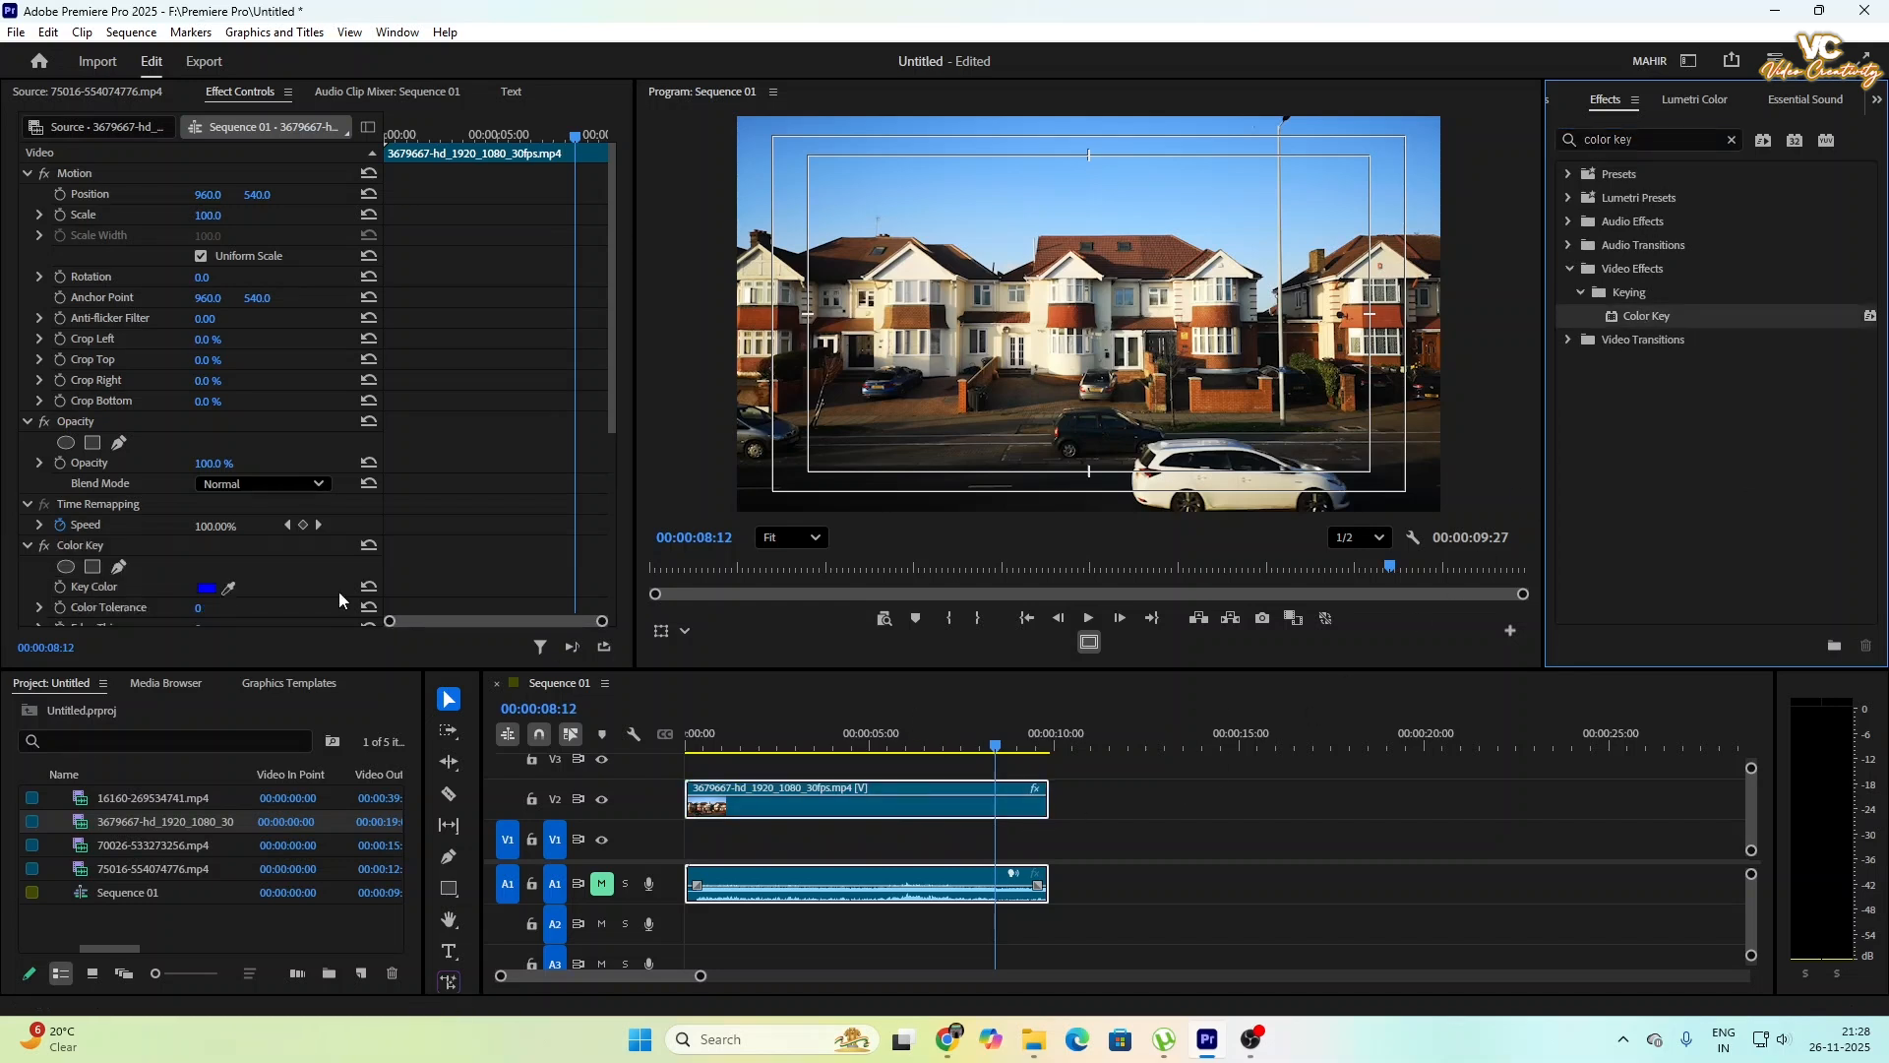
# - Sample the blue sky as the key colour and set the Color Tolerance to 111
pyautogui.scroll(-2, 266, 482)
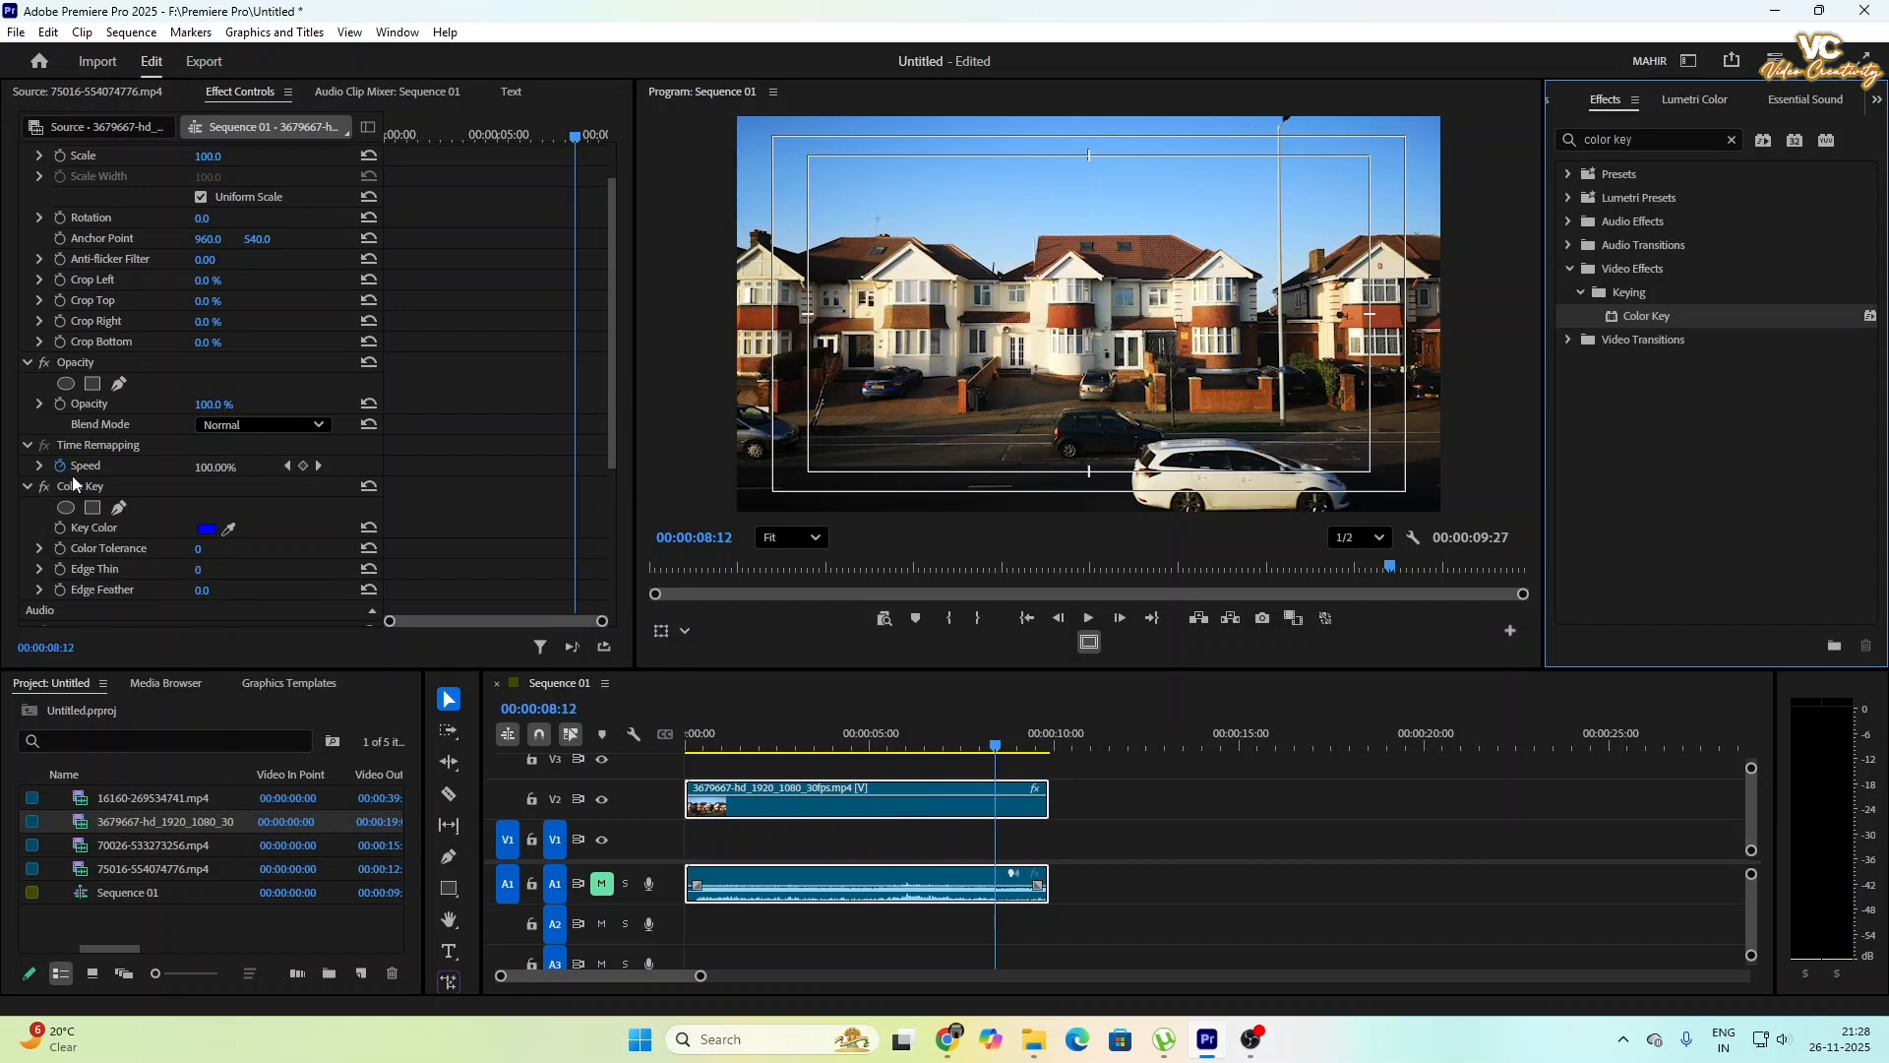
pyautogui.click(229, 528)
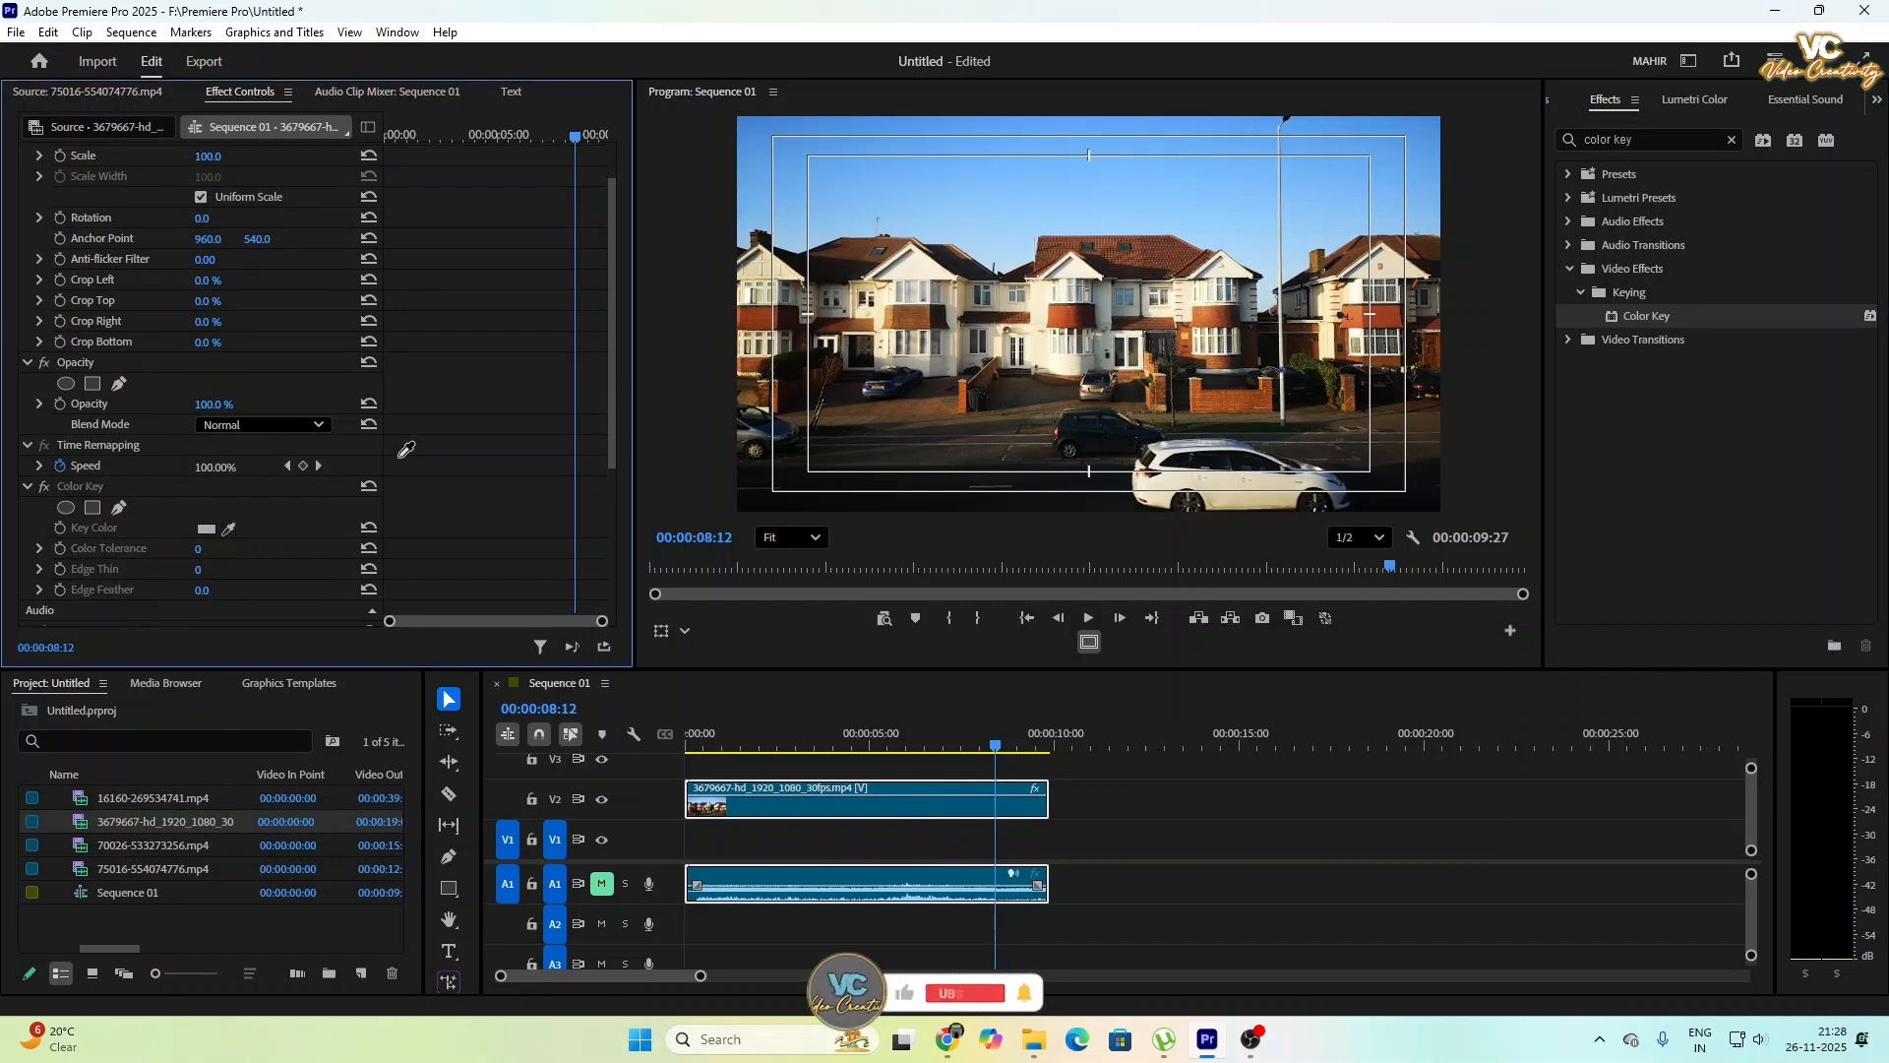
pyautogui.click(1064, 175)
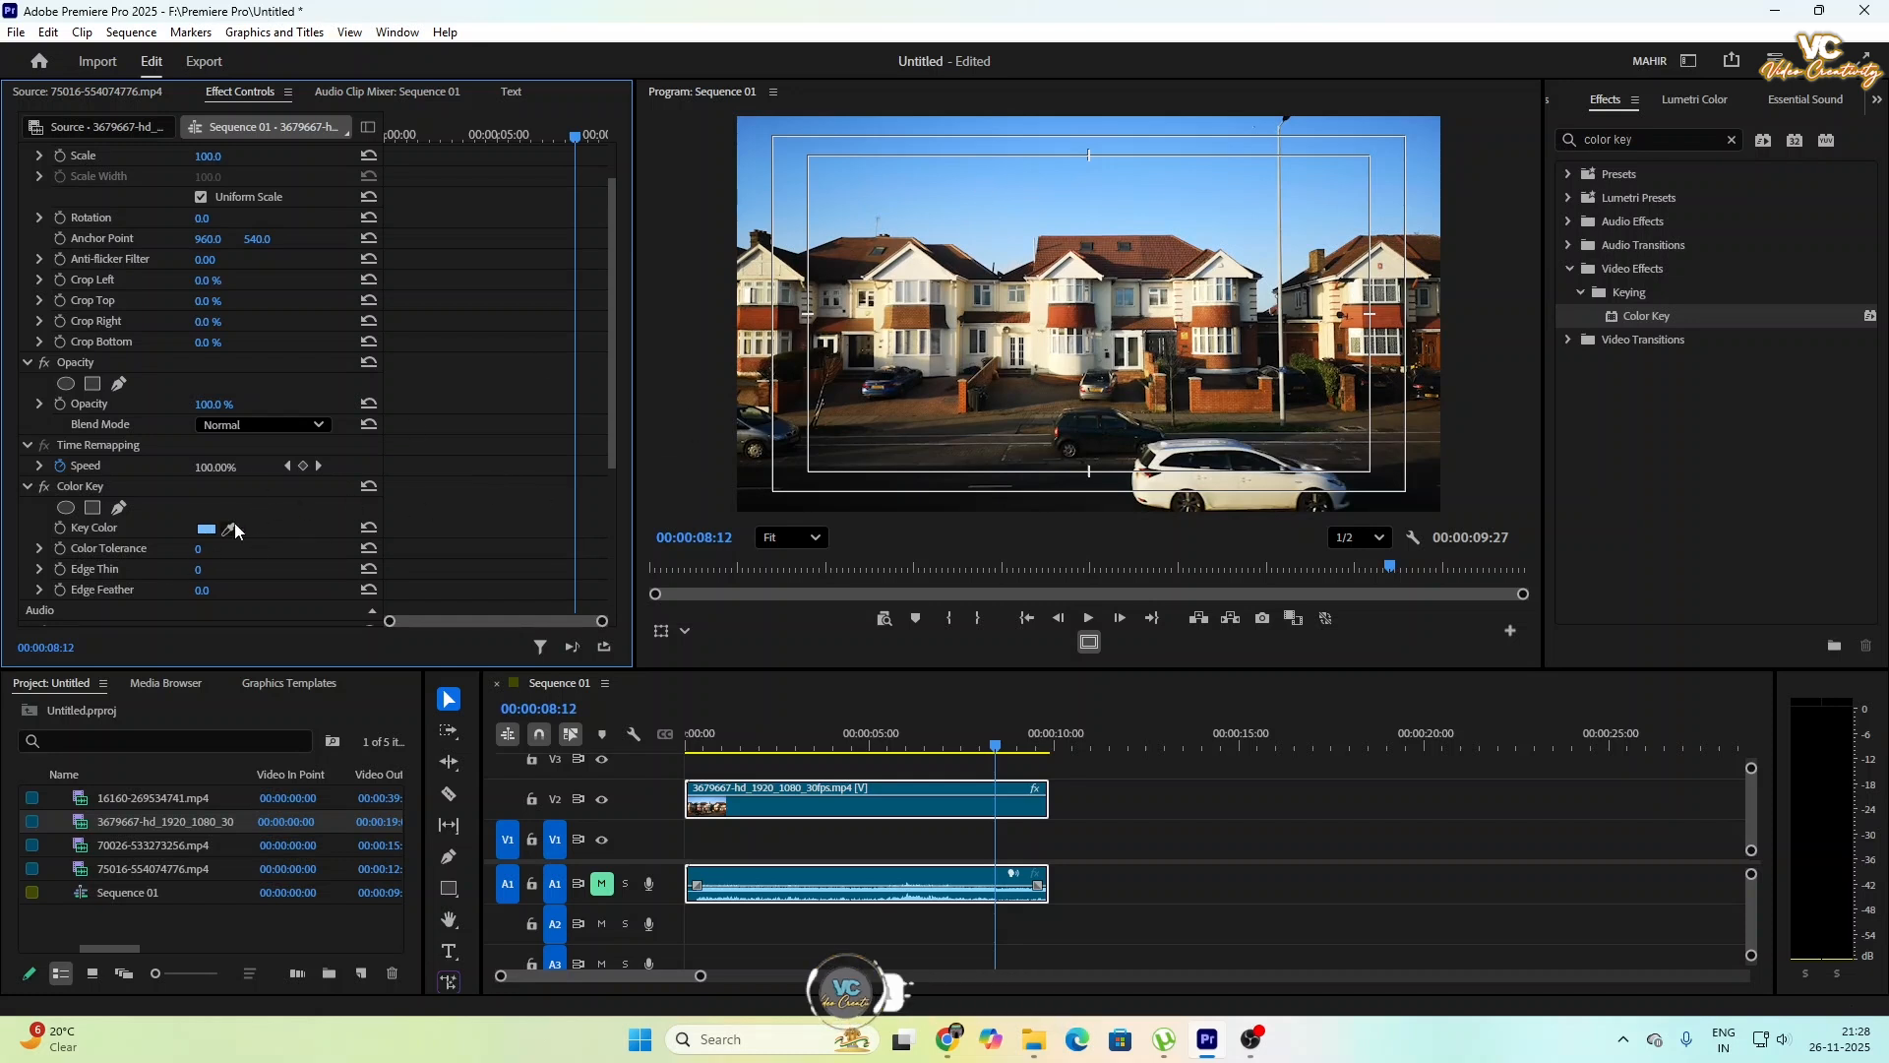
pyautogui.scroll(-2, 234, 522)
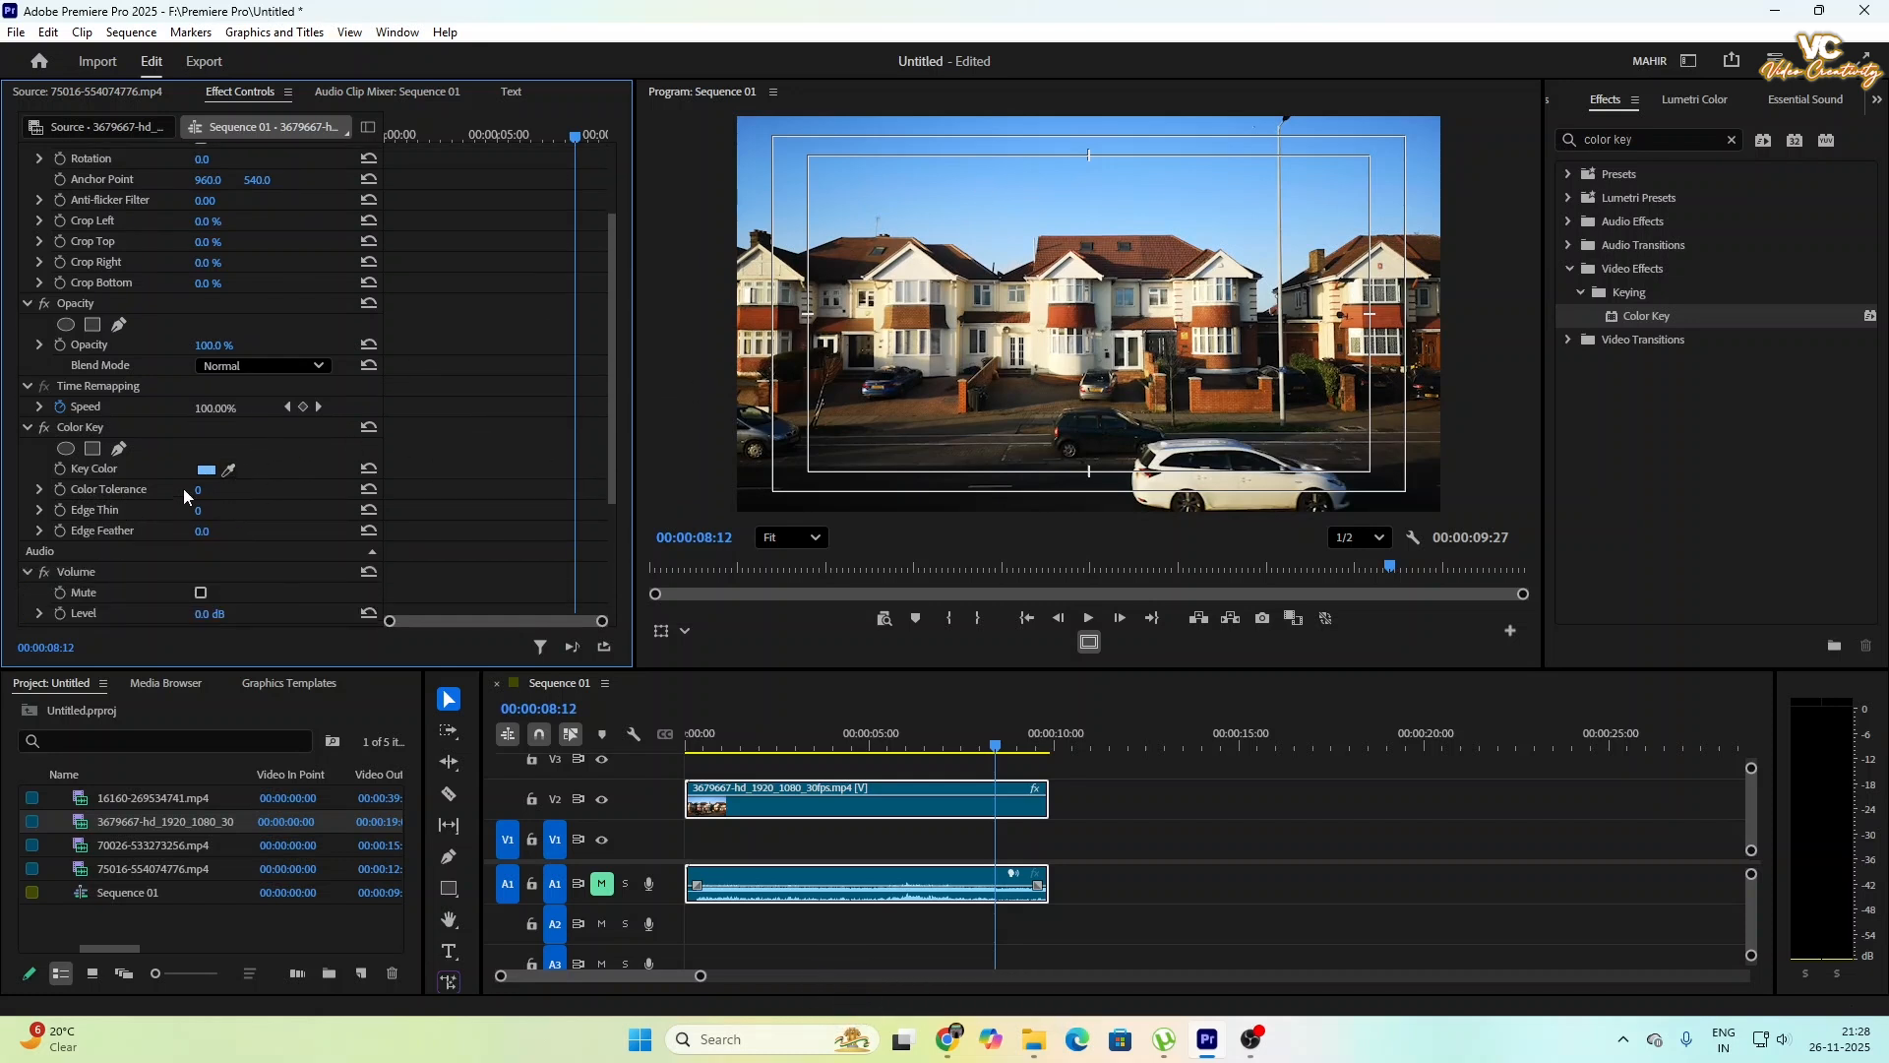
pyautogui.moveTo(198, 489); pyautogui.dragTo(307, 489)
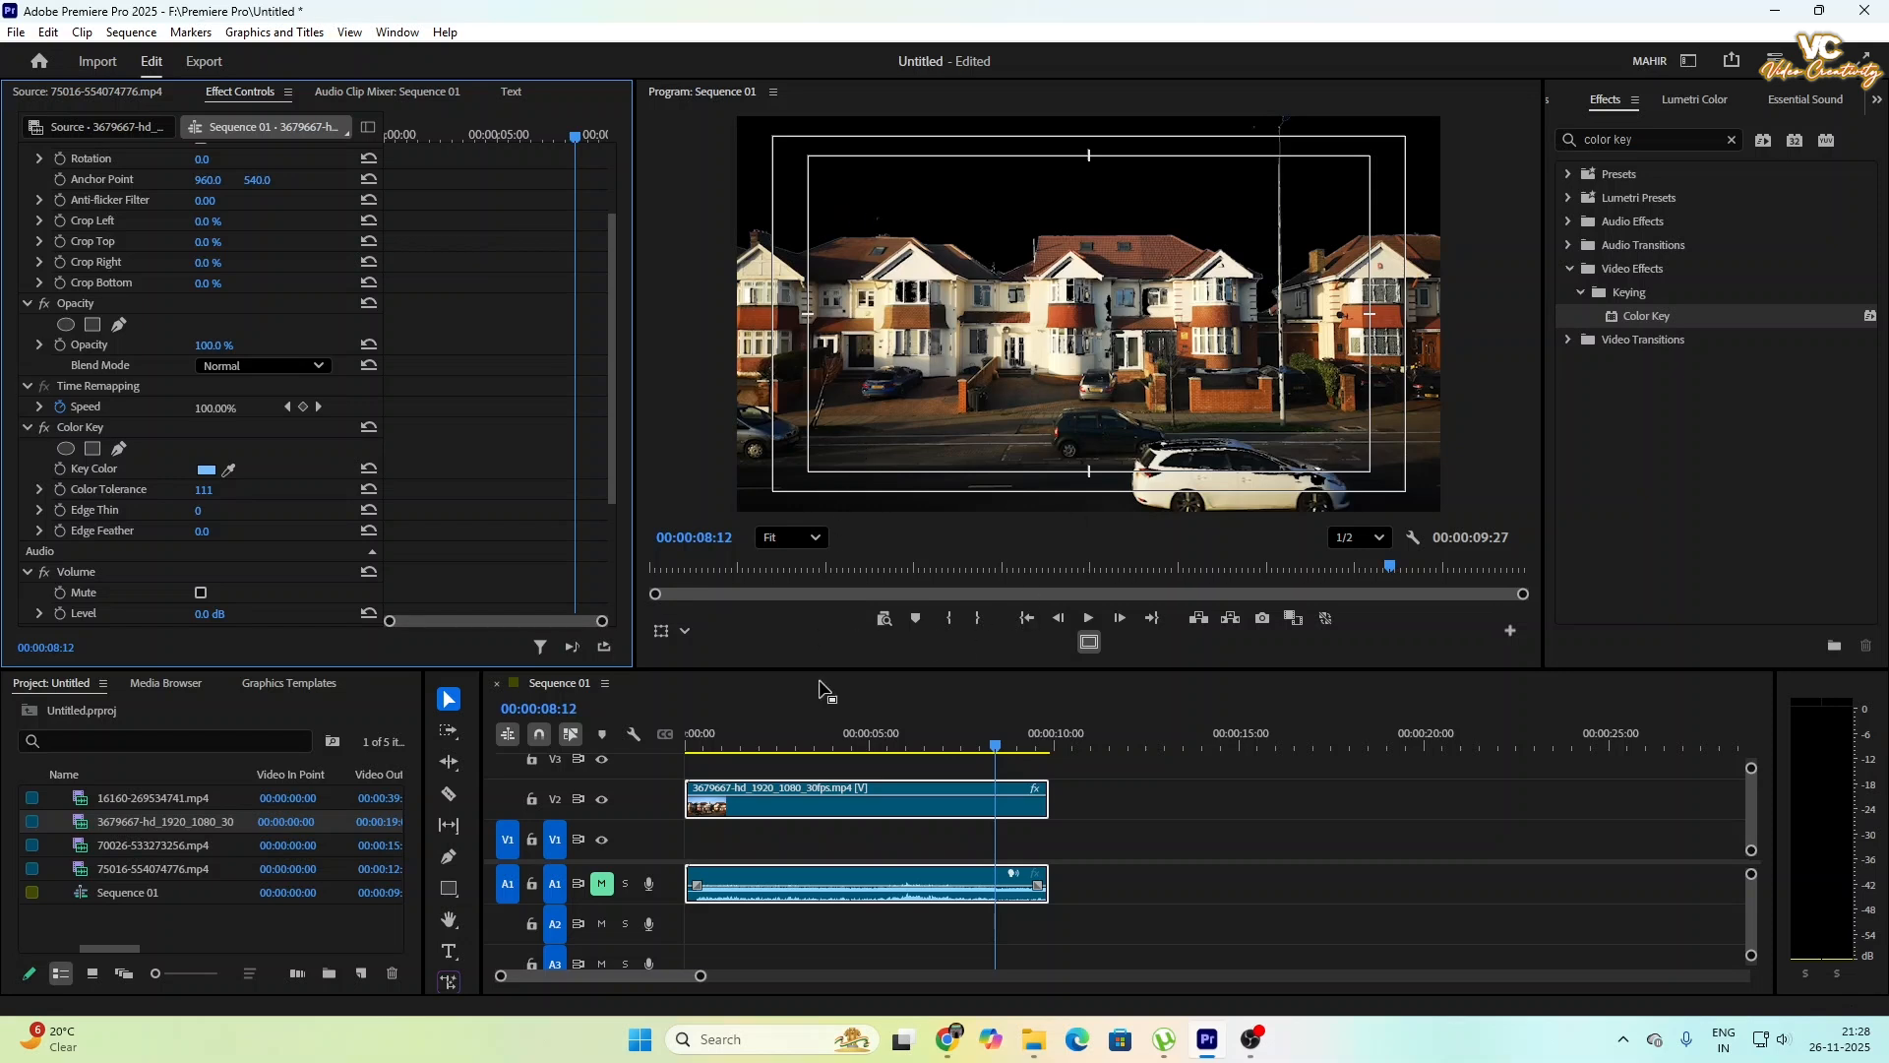
# - Place the storm clip 75016-554074776.mp4 on track V1 at the start of the sequence, beneath the house clip
pyautogui.click(846, 841)
pyautogui.click(368, 865)
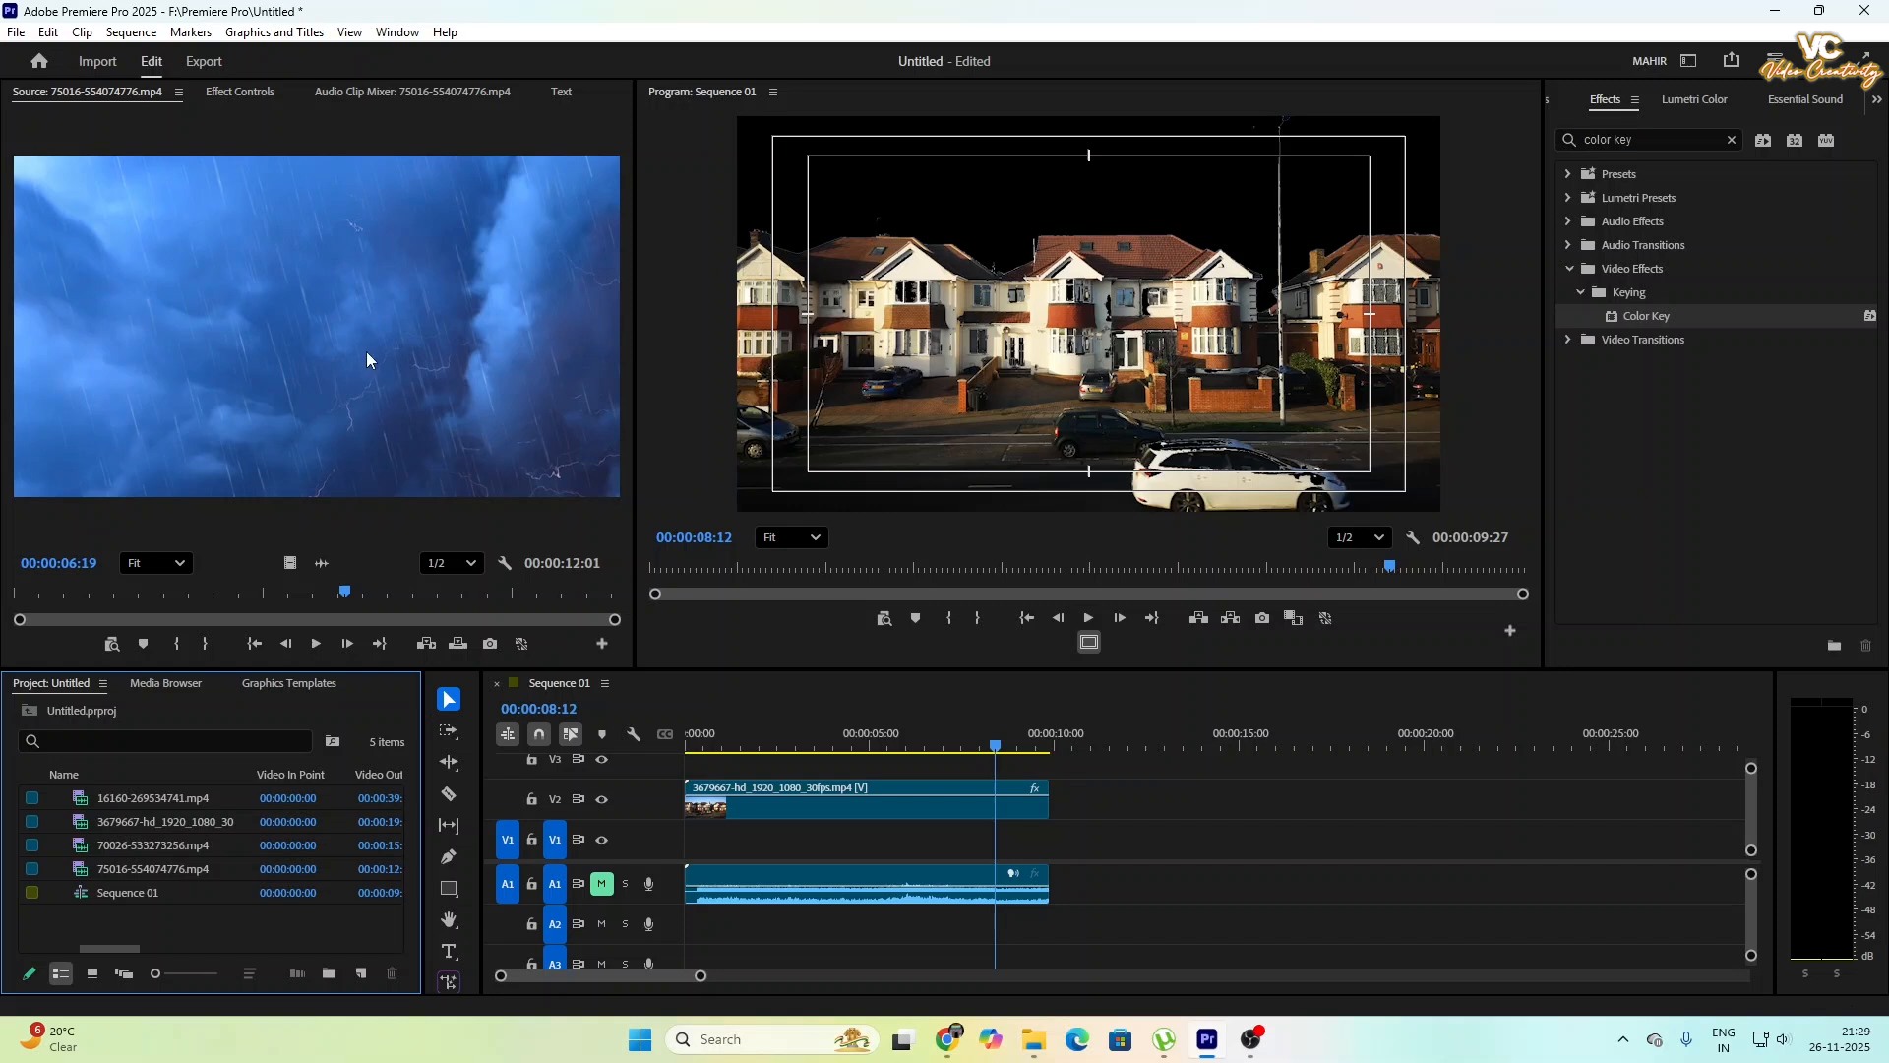
pyautogui.click(246, 281)
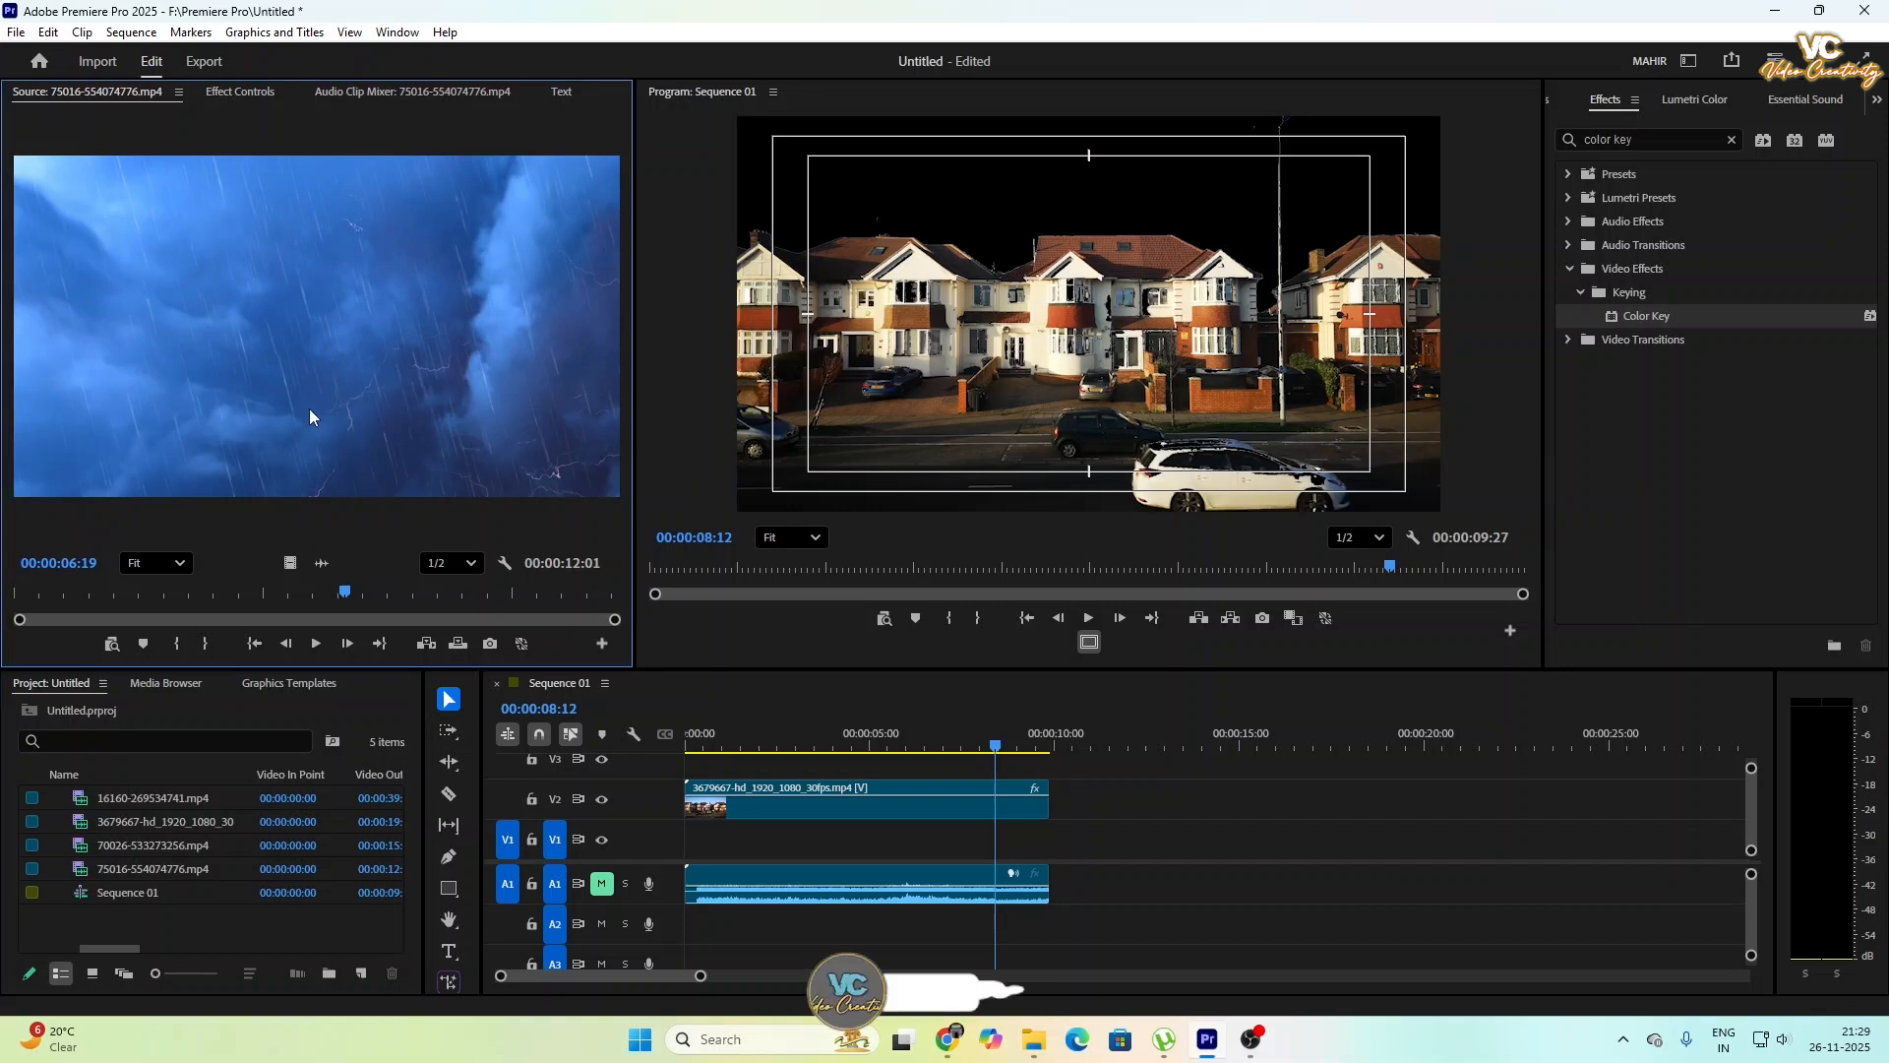
pyautogui.moveTo(268, 254); pyautogui.dragTo(688, 842)
# - Trim the end of the storm clip to match the house clip's end and play the composite from the start
pyautogui.moveTo(998, 753); pyautogui.dragTo(653, 794)
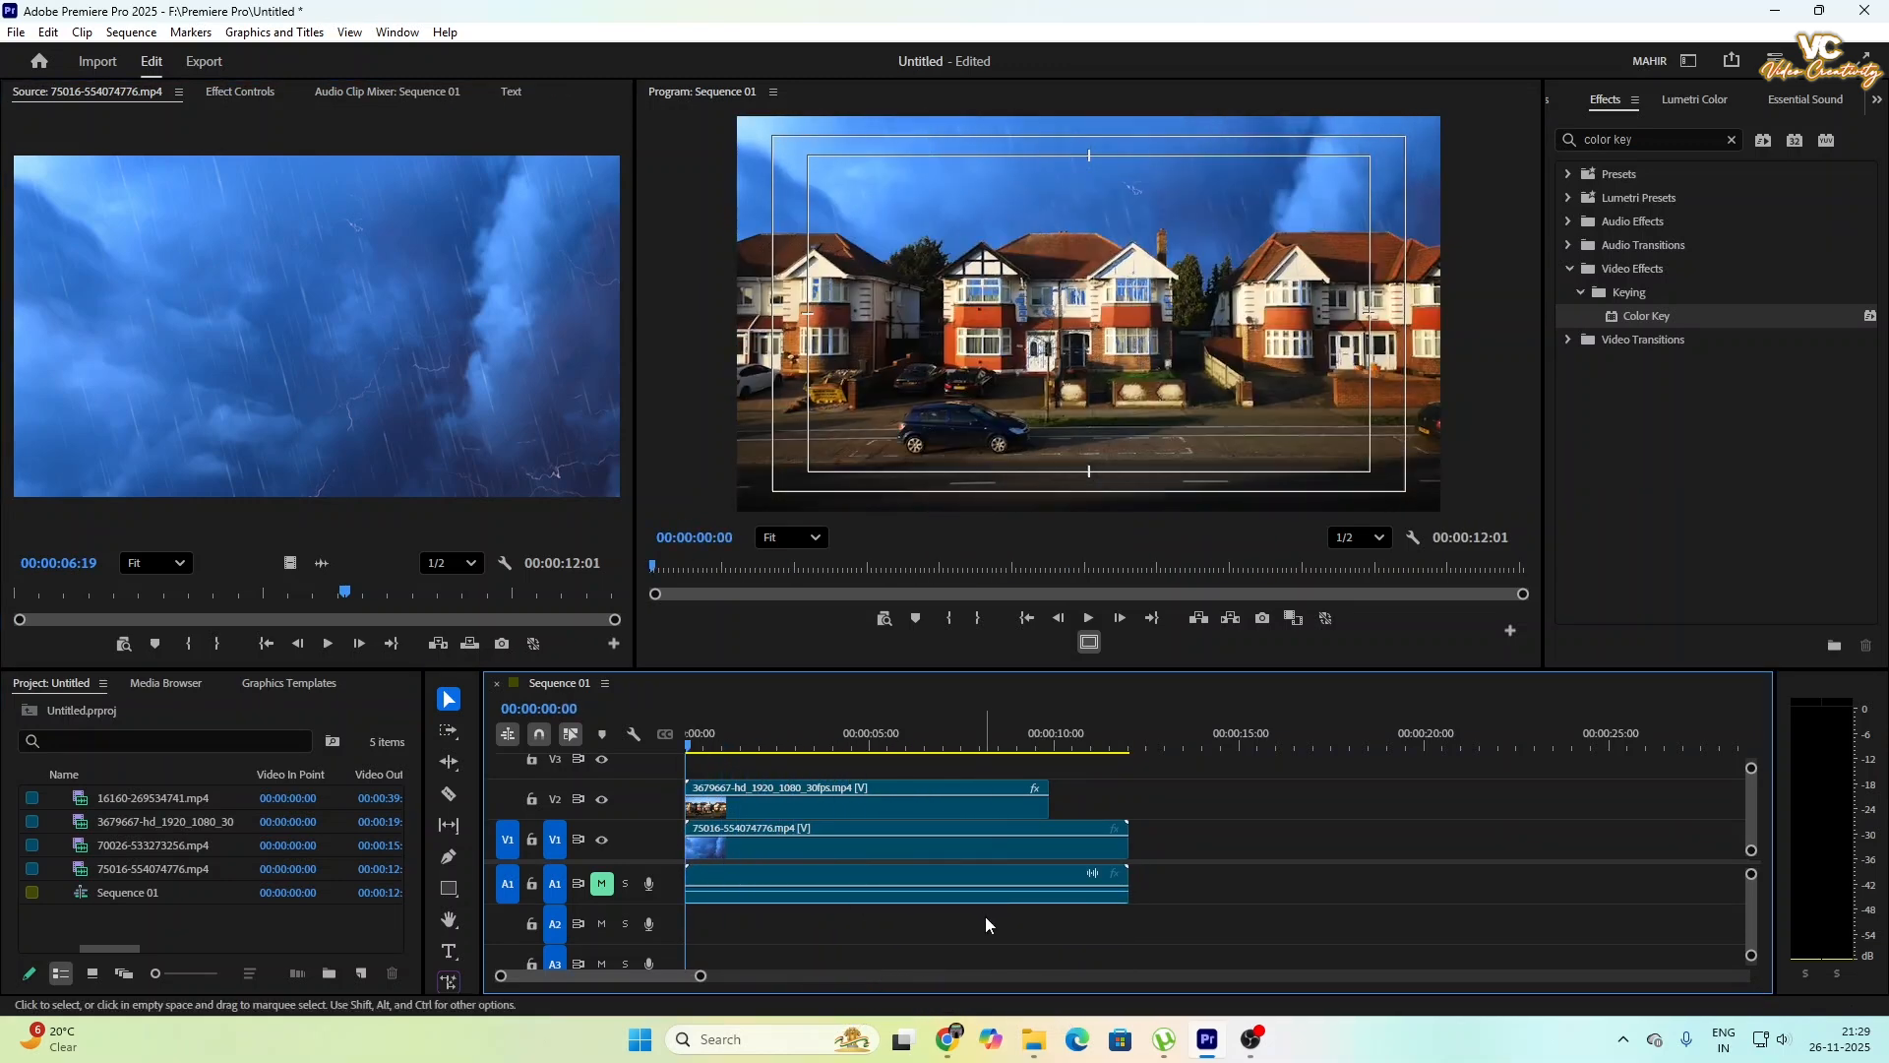
pyautogui.moveTo(1127, 858); pyautogui.dragTo(1048, 868)
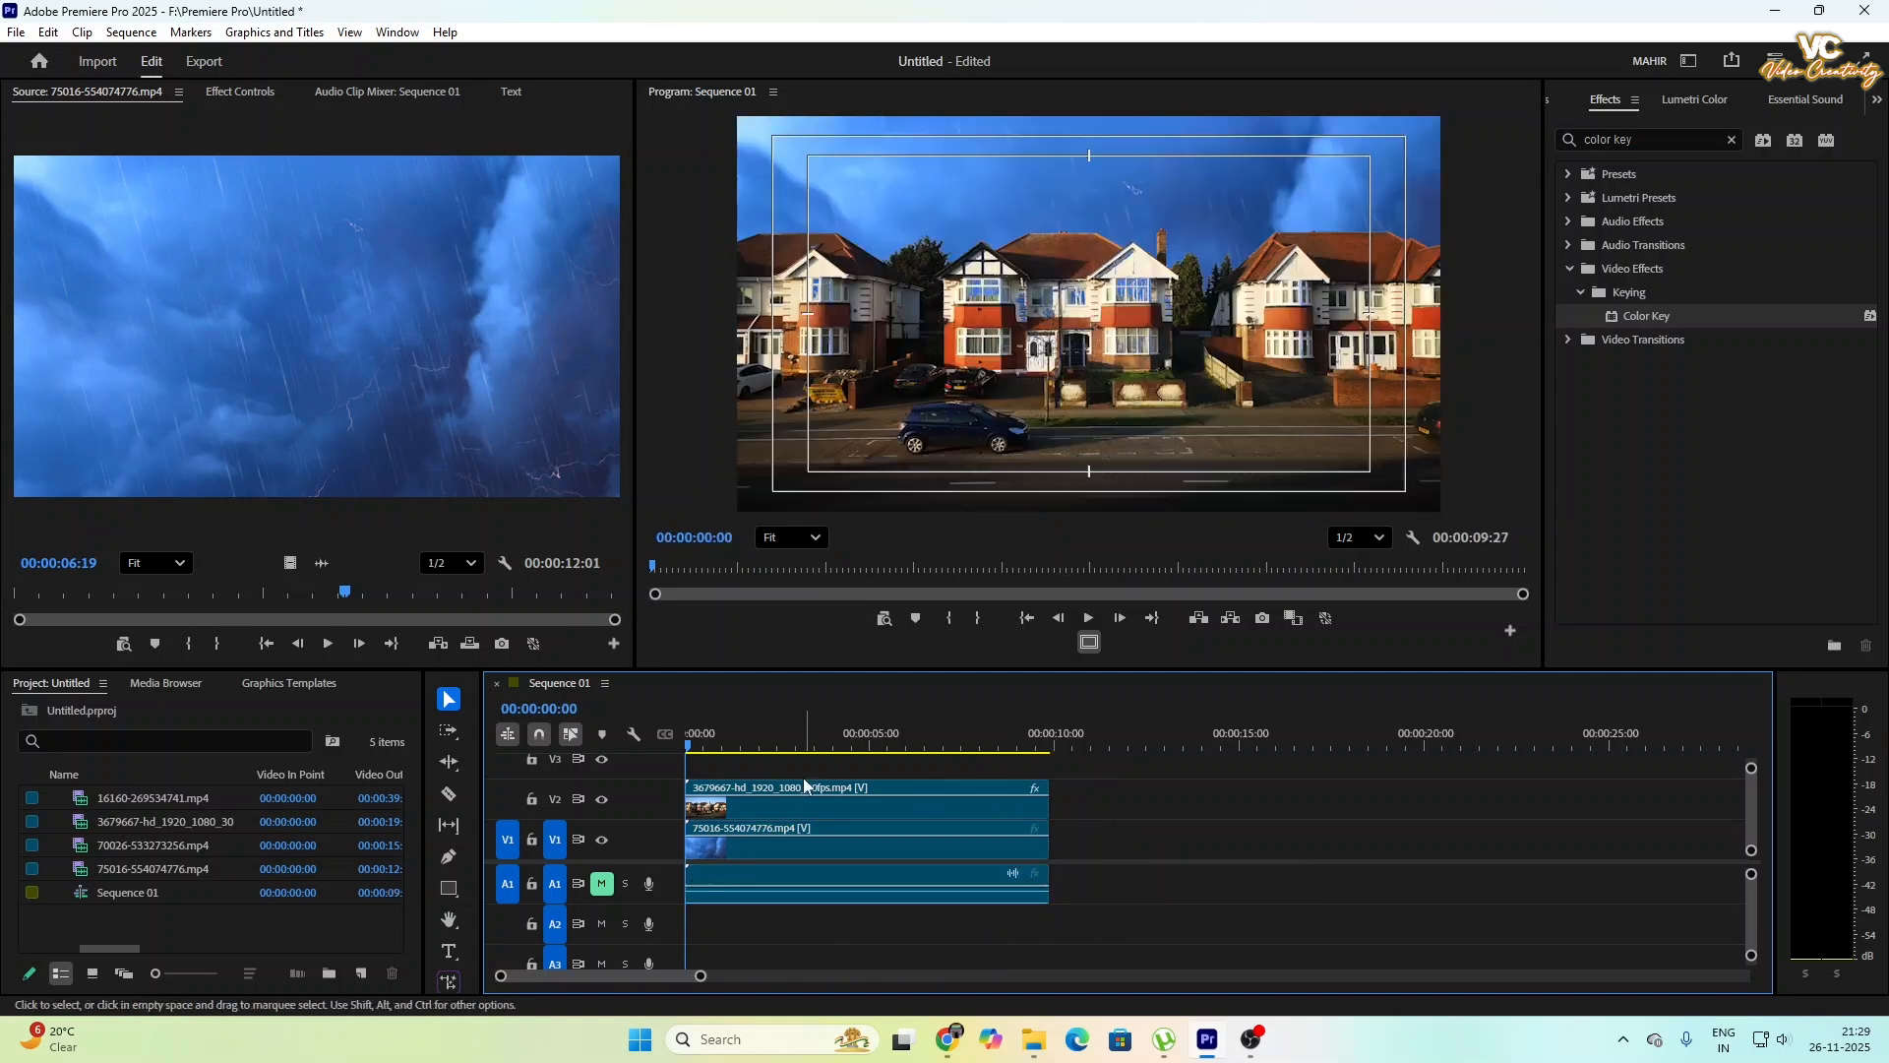
pyautogui.click(1090, 617)
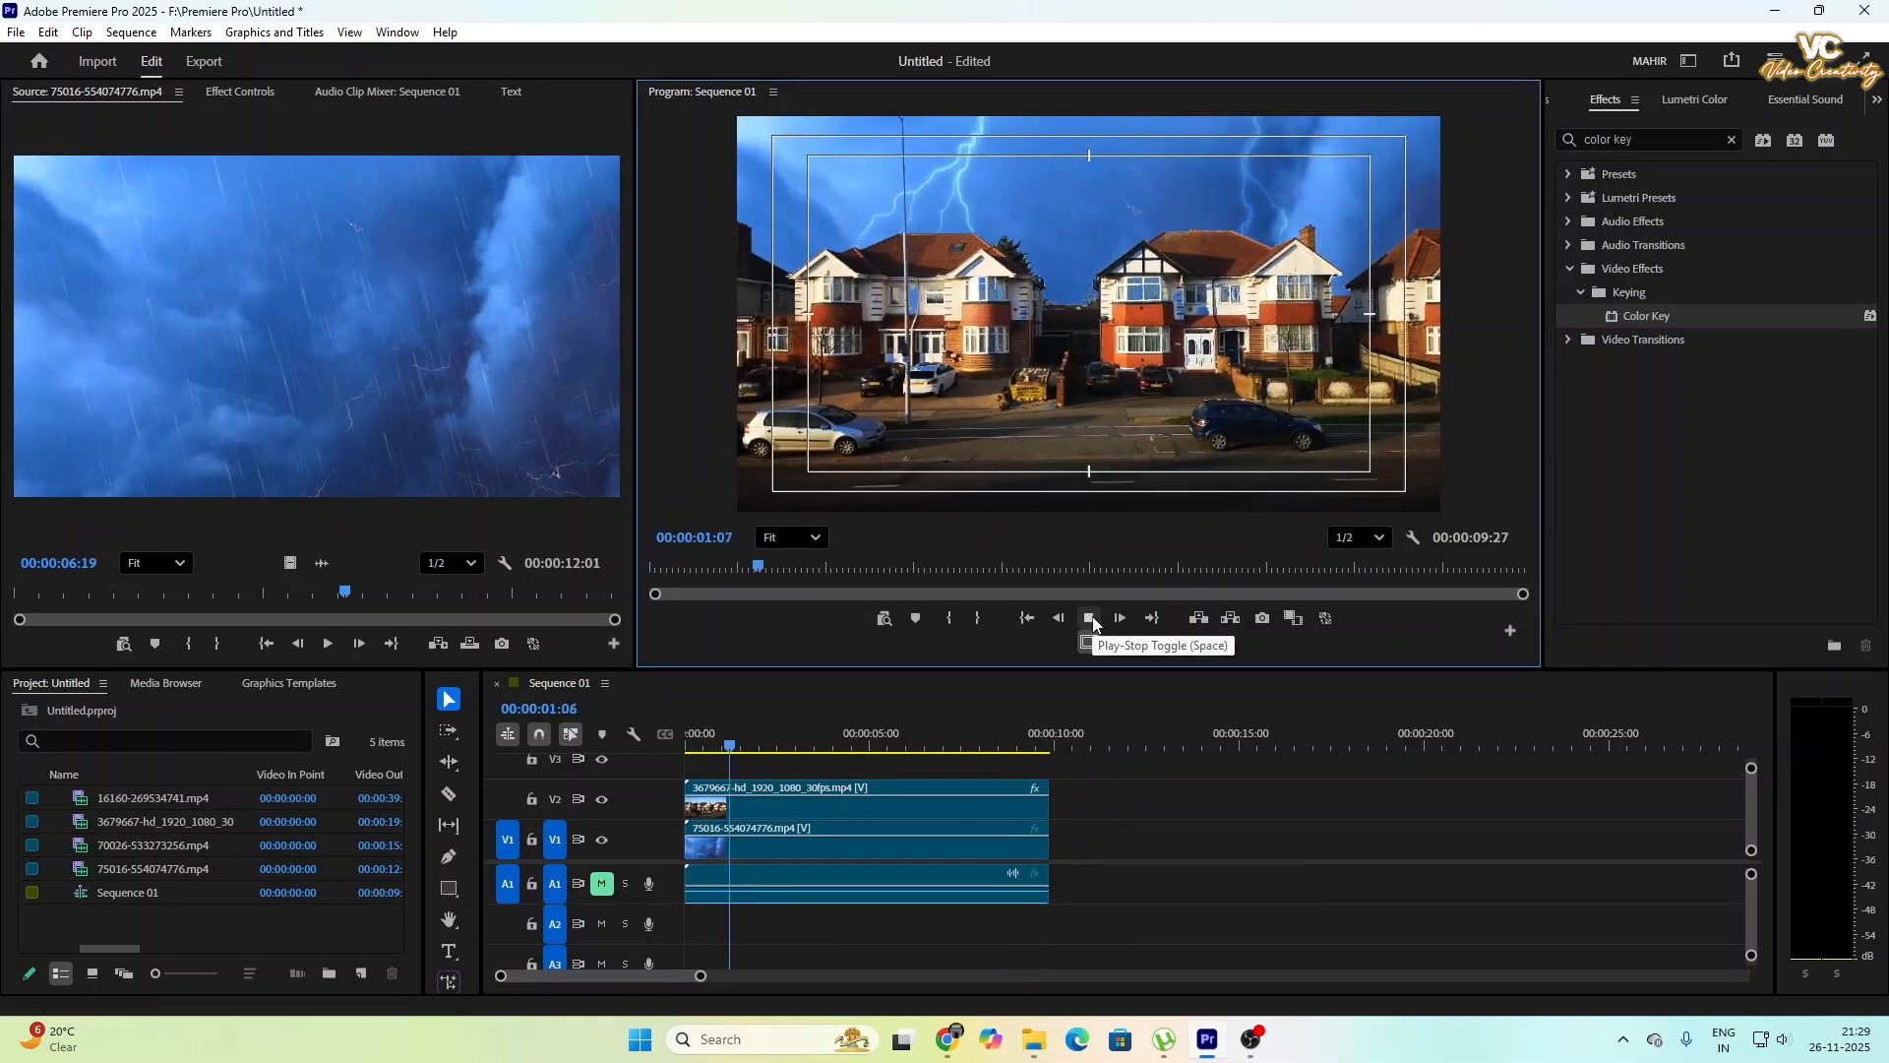
pyautogui.click(1090, 616)
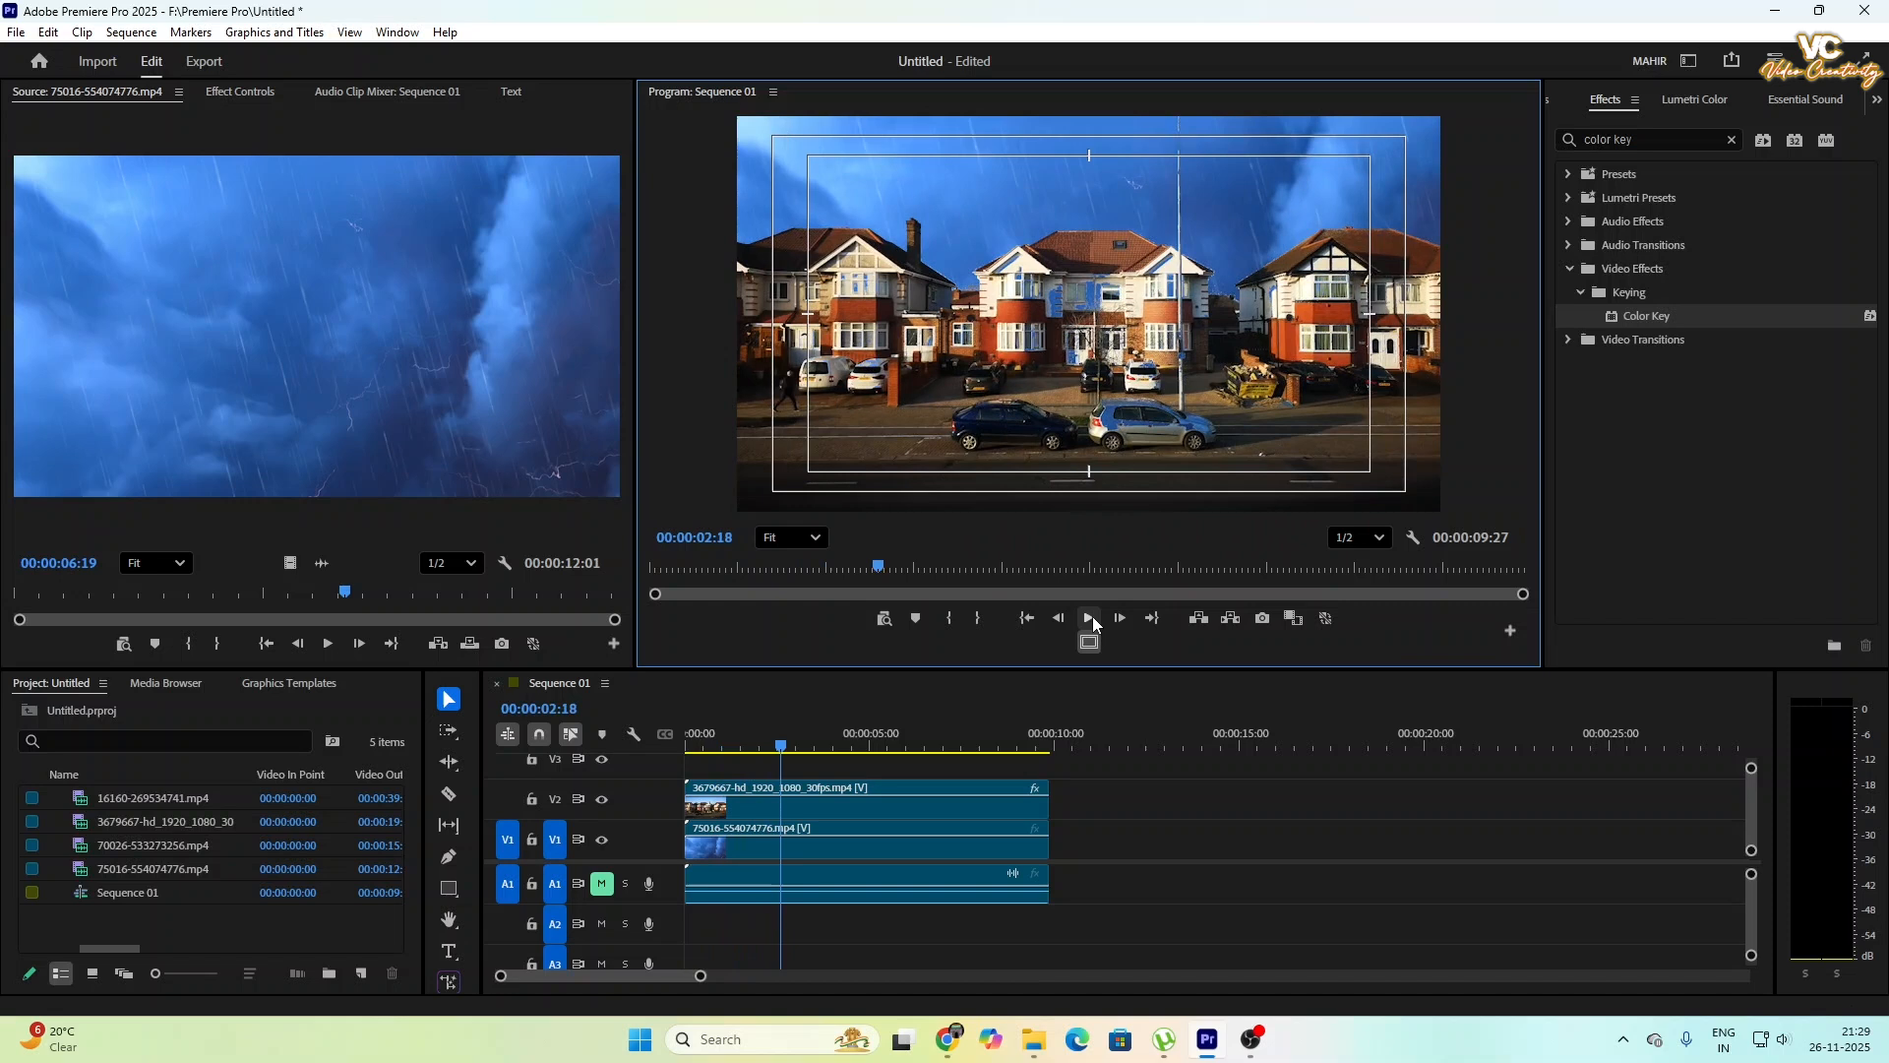
# - Grade the storm clip on V1 with Lumetri Color: temperature -42.0, saturation 9.9 and exposure -1.7
pyautogui.click(821, 848)
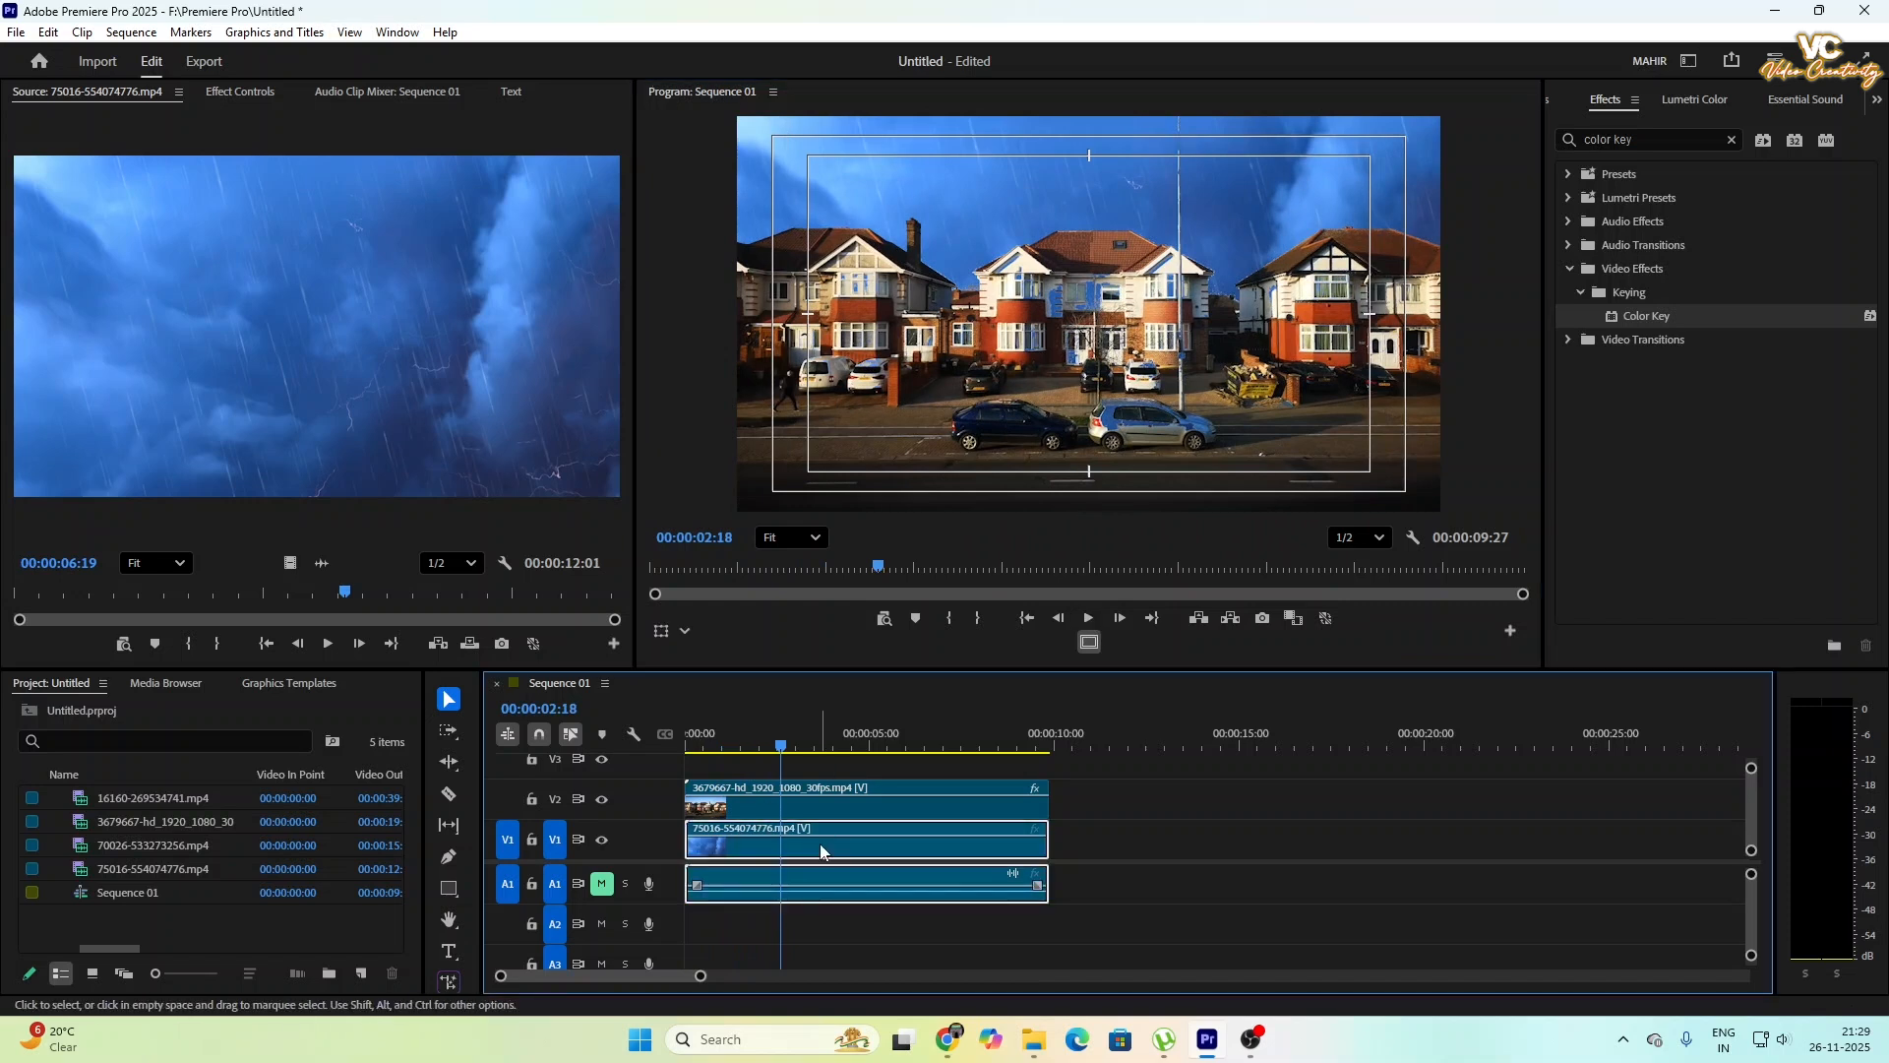
pyautogui.click(821, 812)
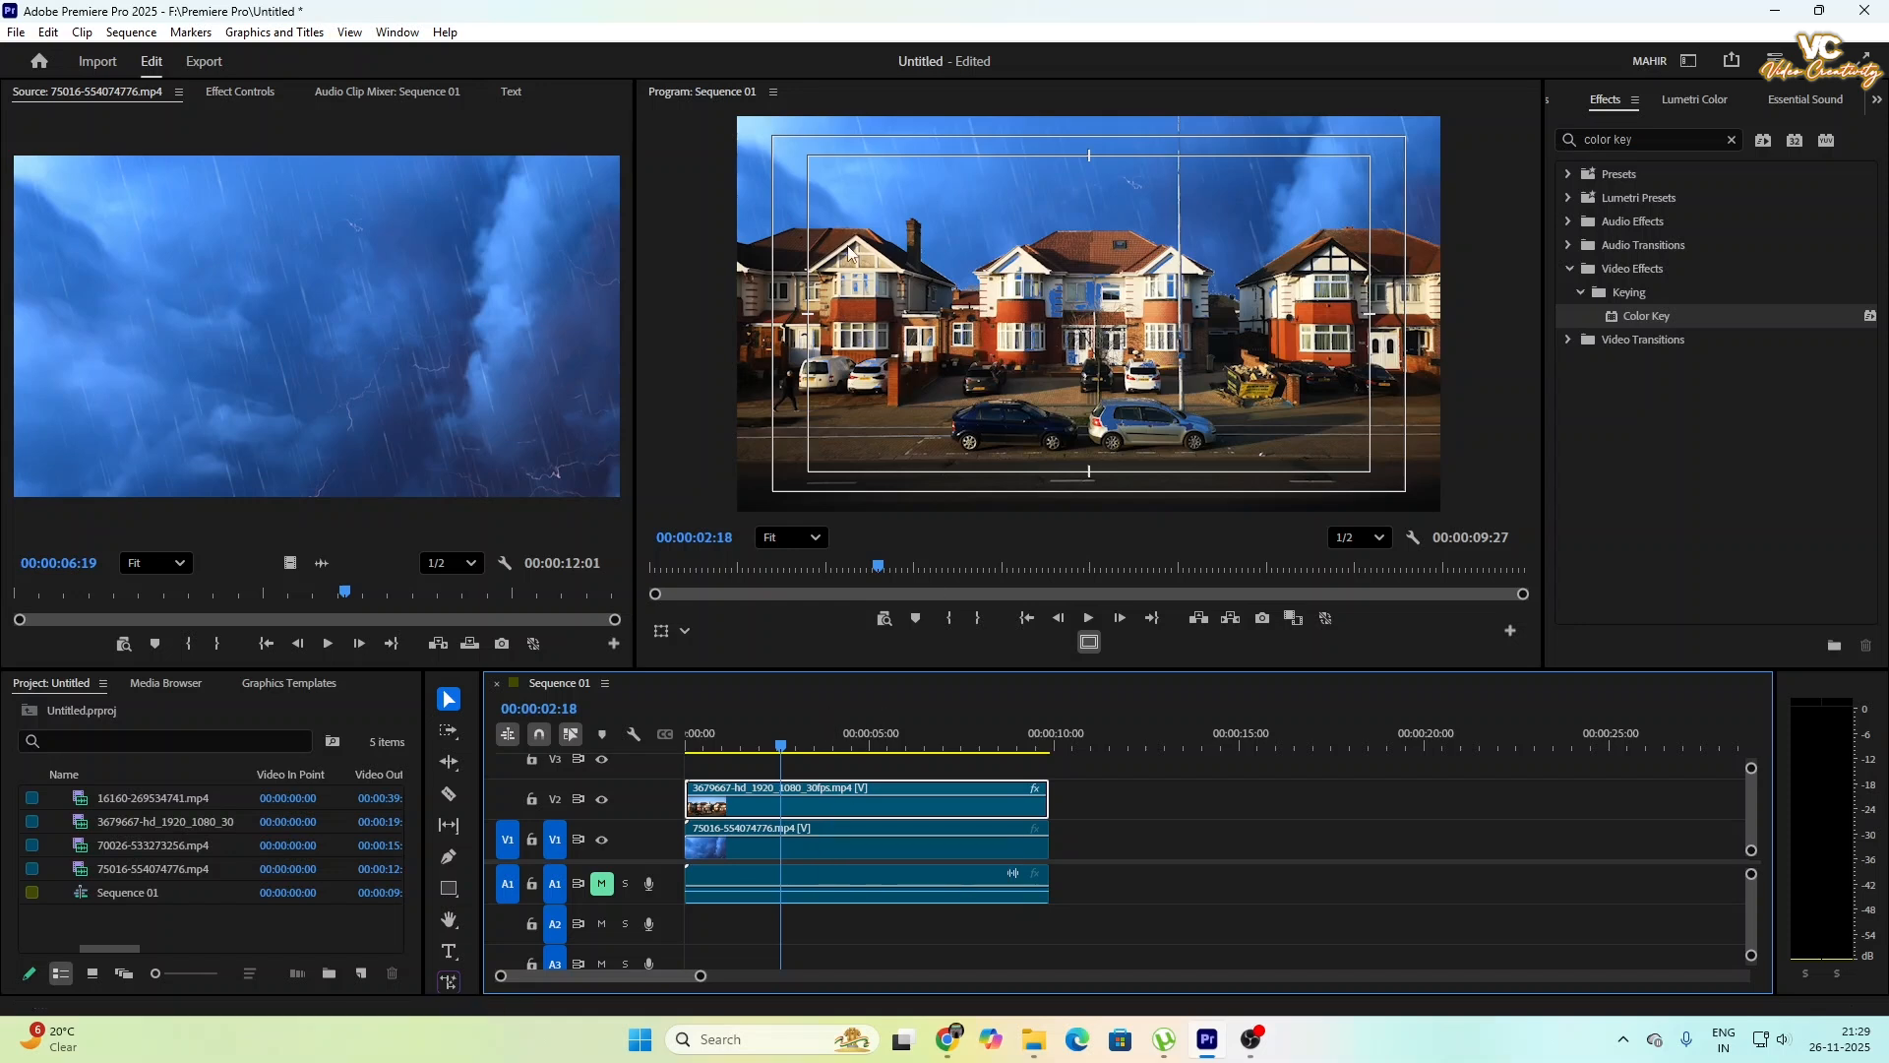
pyautogui.click(1690, 100)
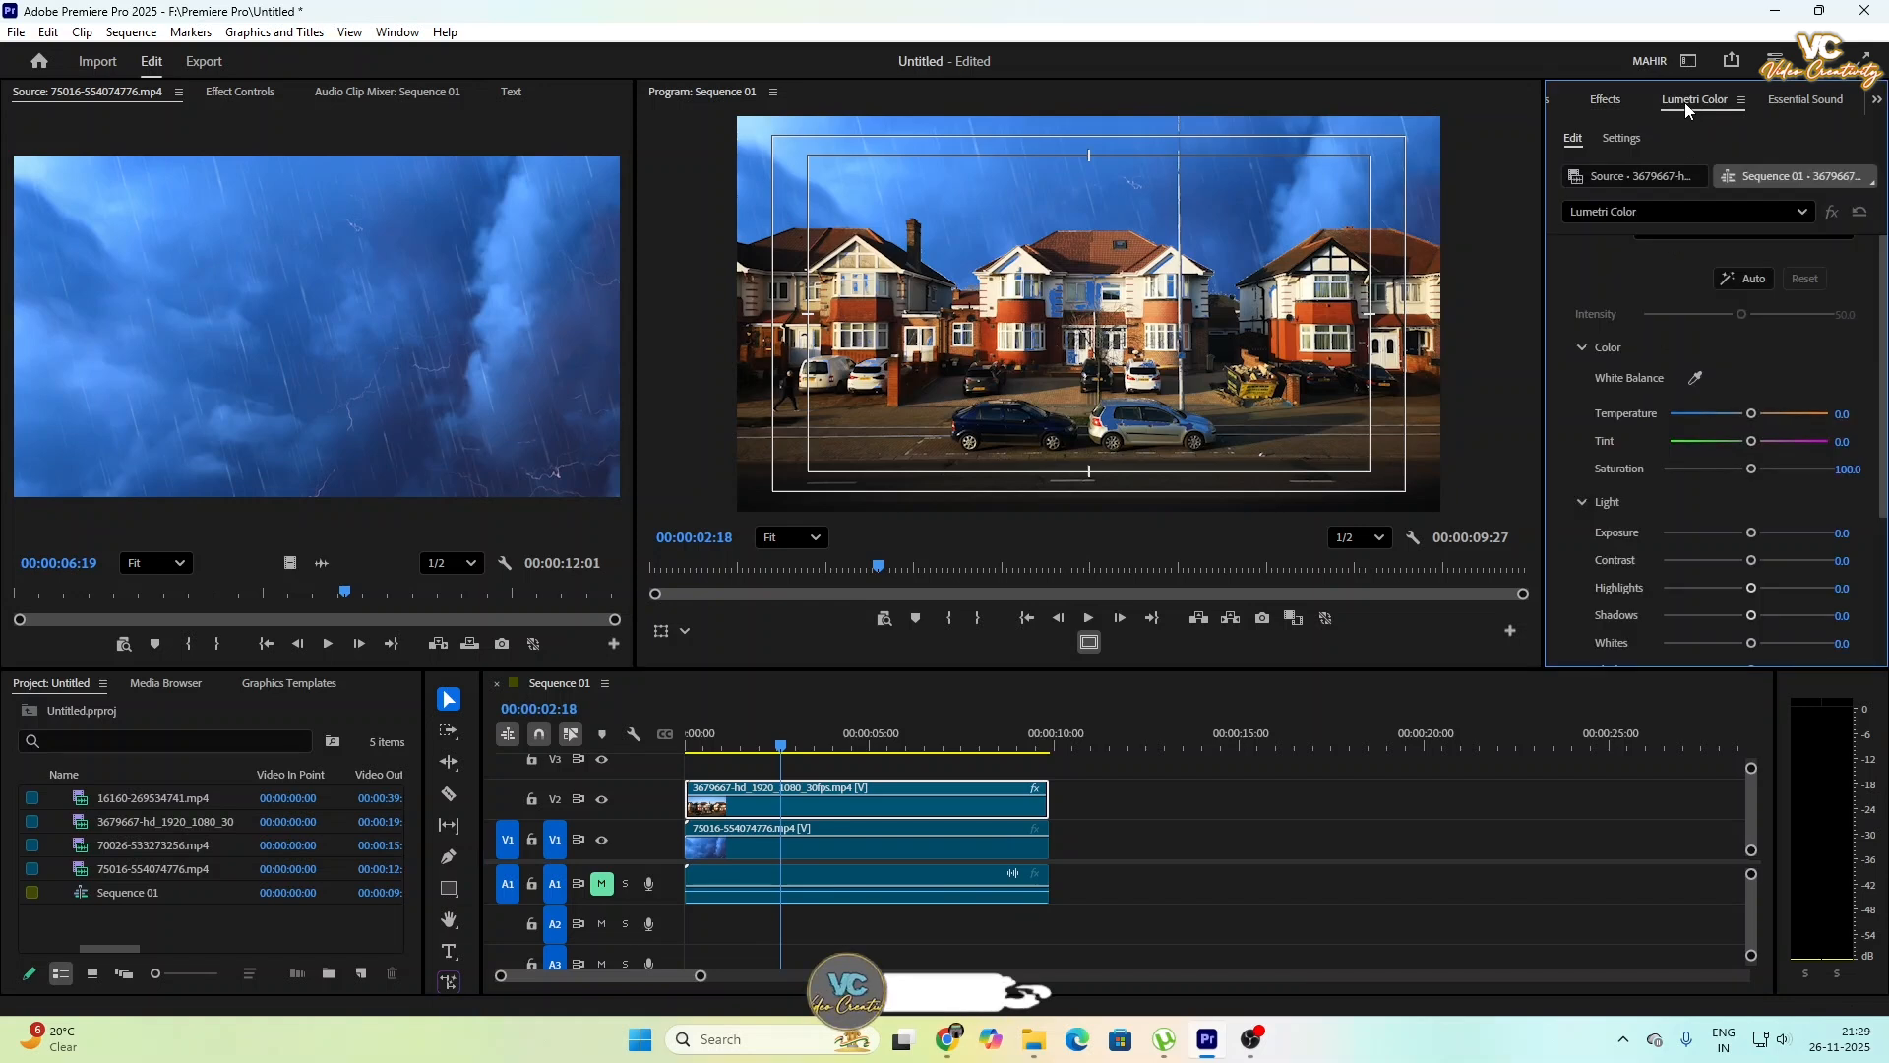
pyautogui.click(880, 844)
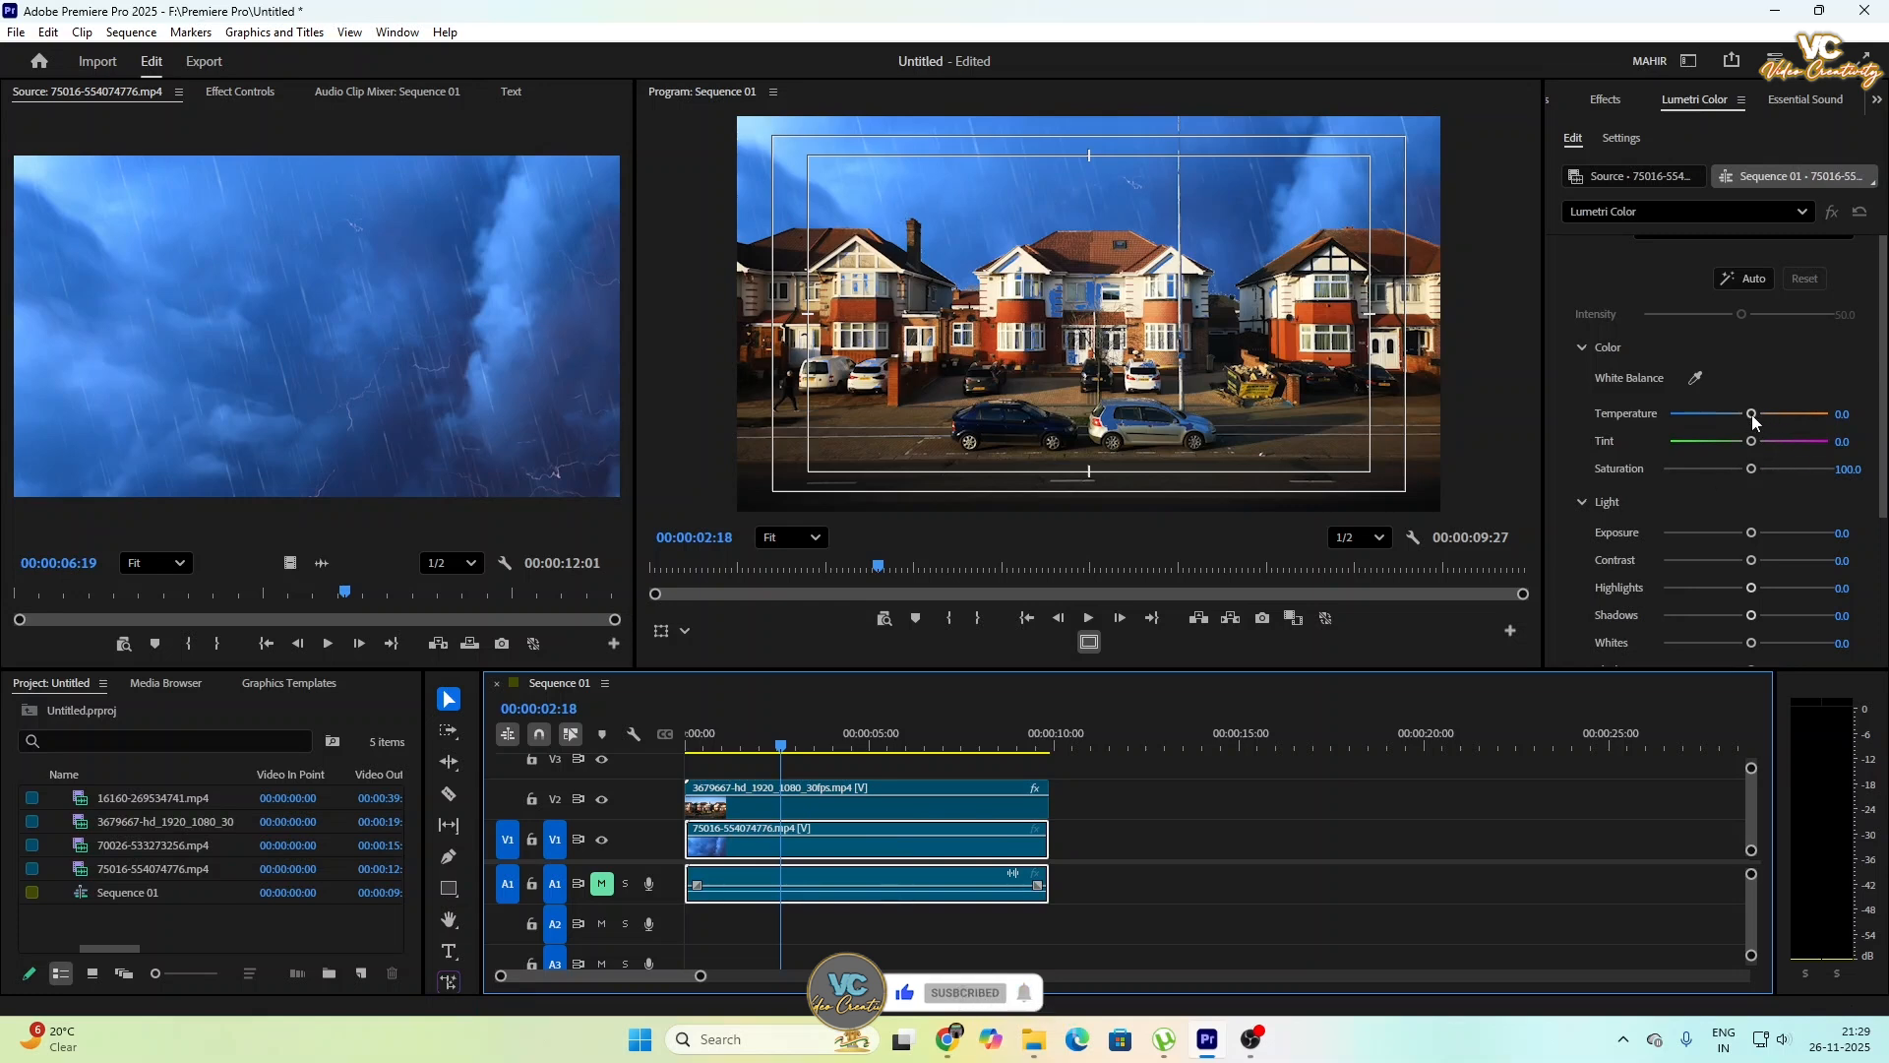
pyautogui.moveTo(1751, 414); pyautogui.dragTo(1676, 485)
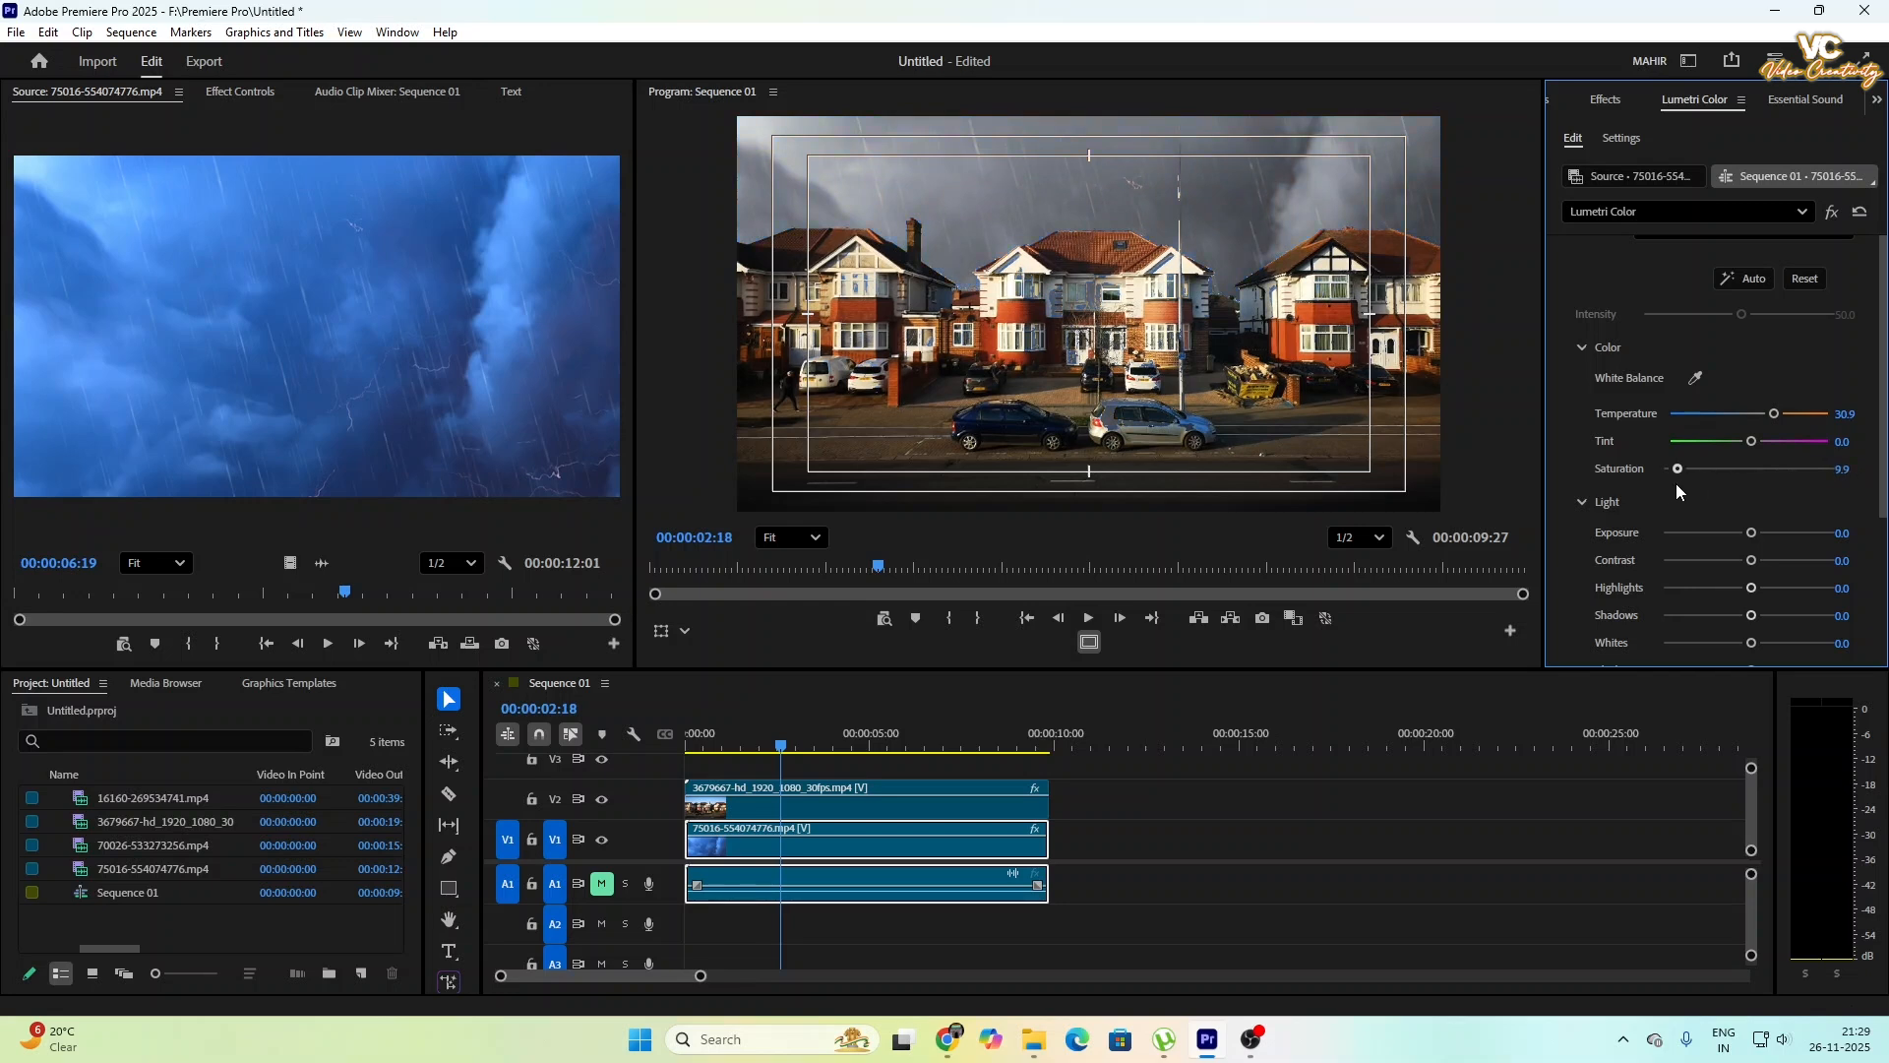
pyautogui.moveTo(1773, 415); pyautogui.dragTo(1717, 418)
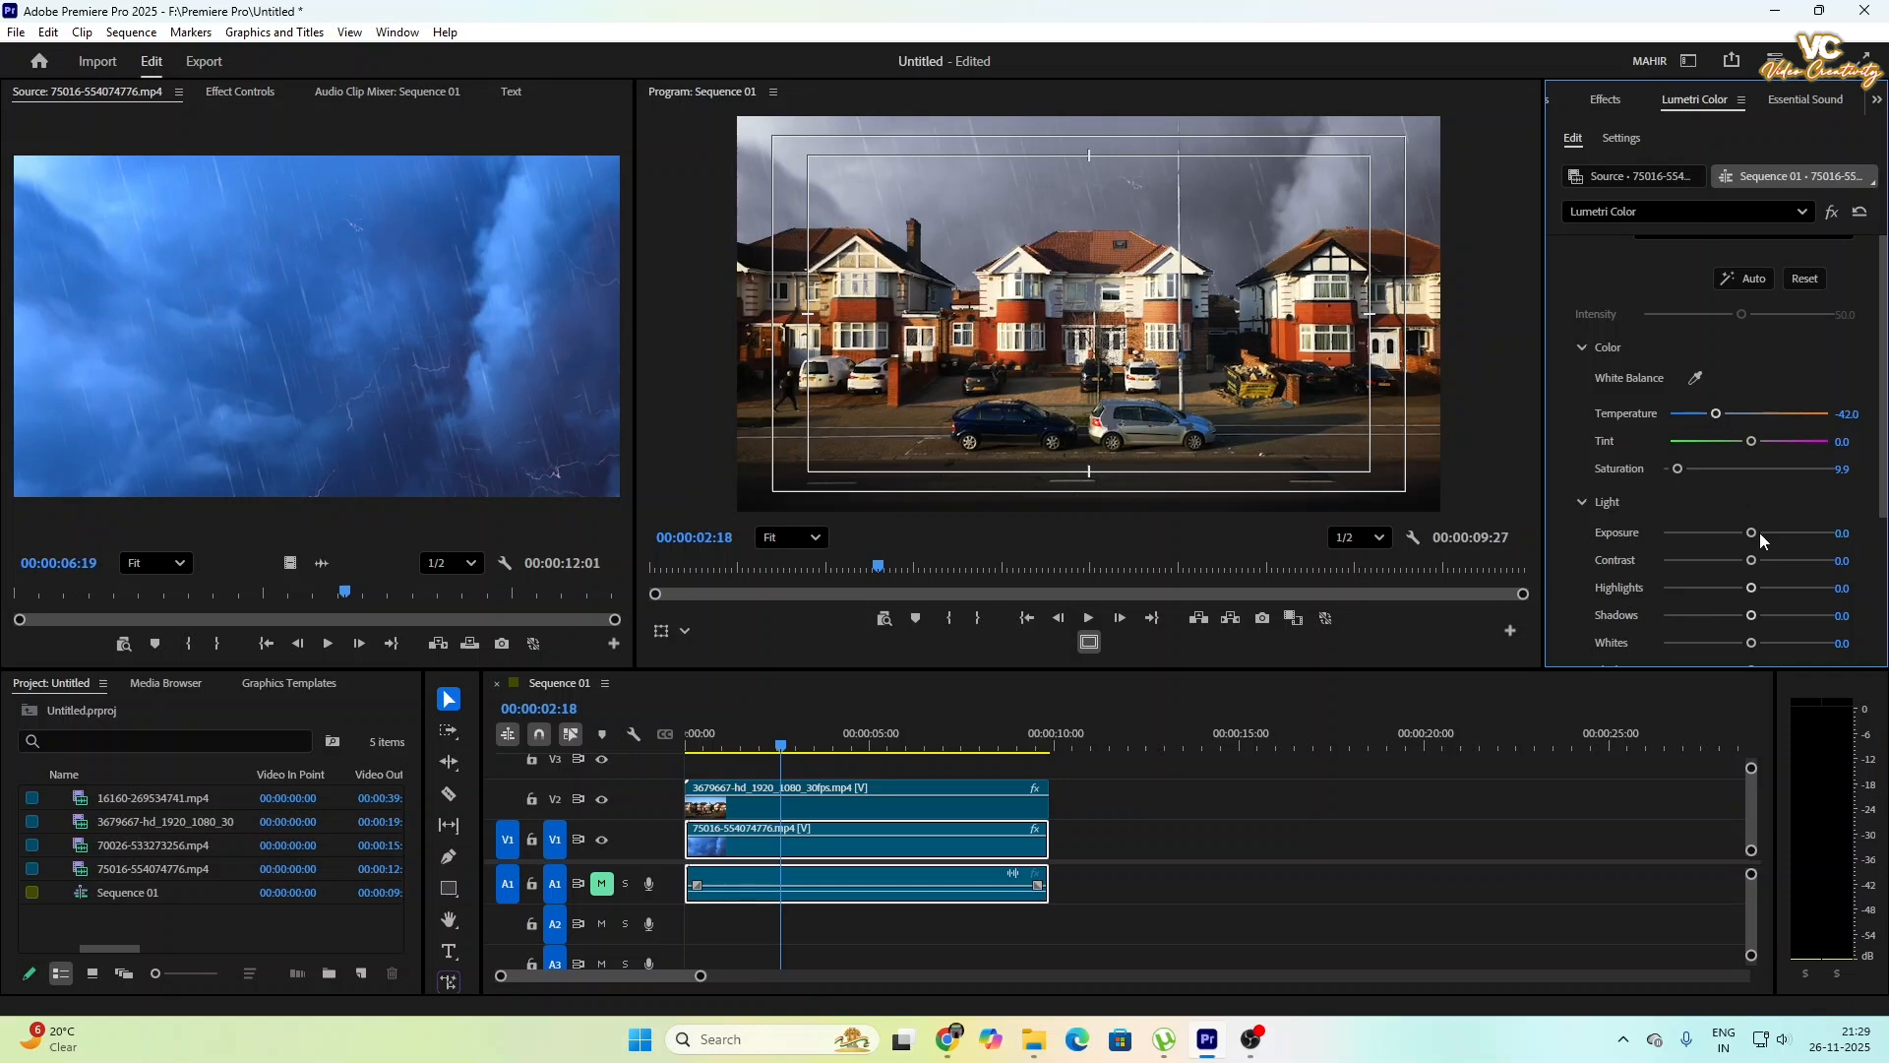
pyautogui.moveTo(1751, 533)
pyautogui.mouseDown()
pyautogui.moveTo(1777, 541)
pyautogui.moveTo(1720, 545)
pyautogui.mouseUp()
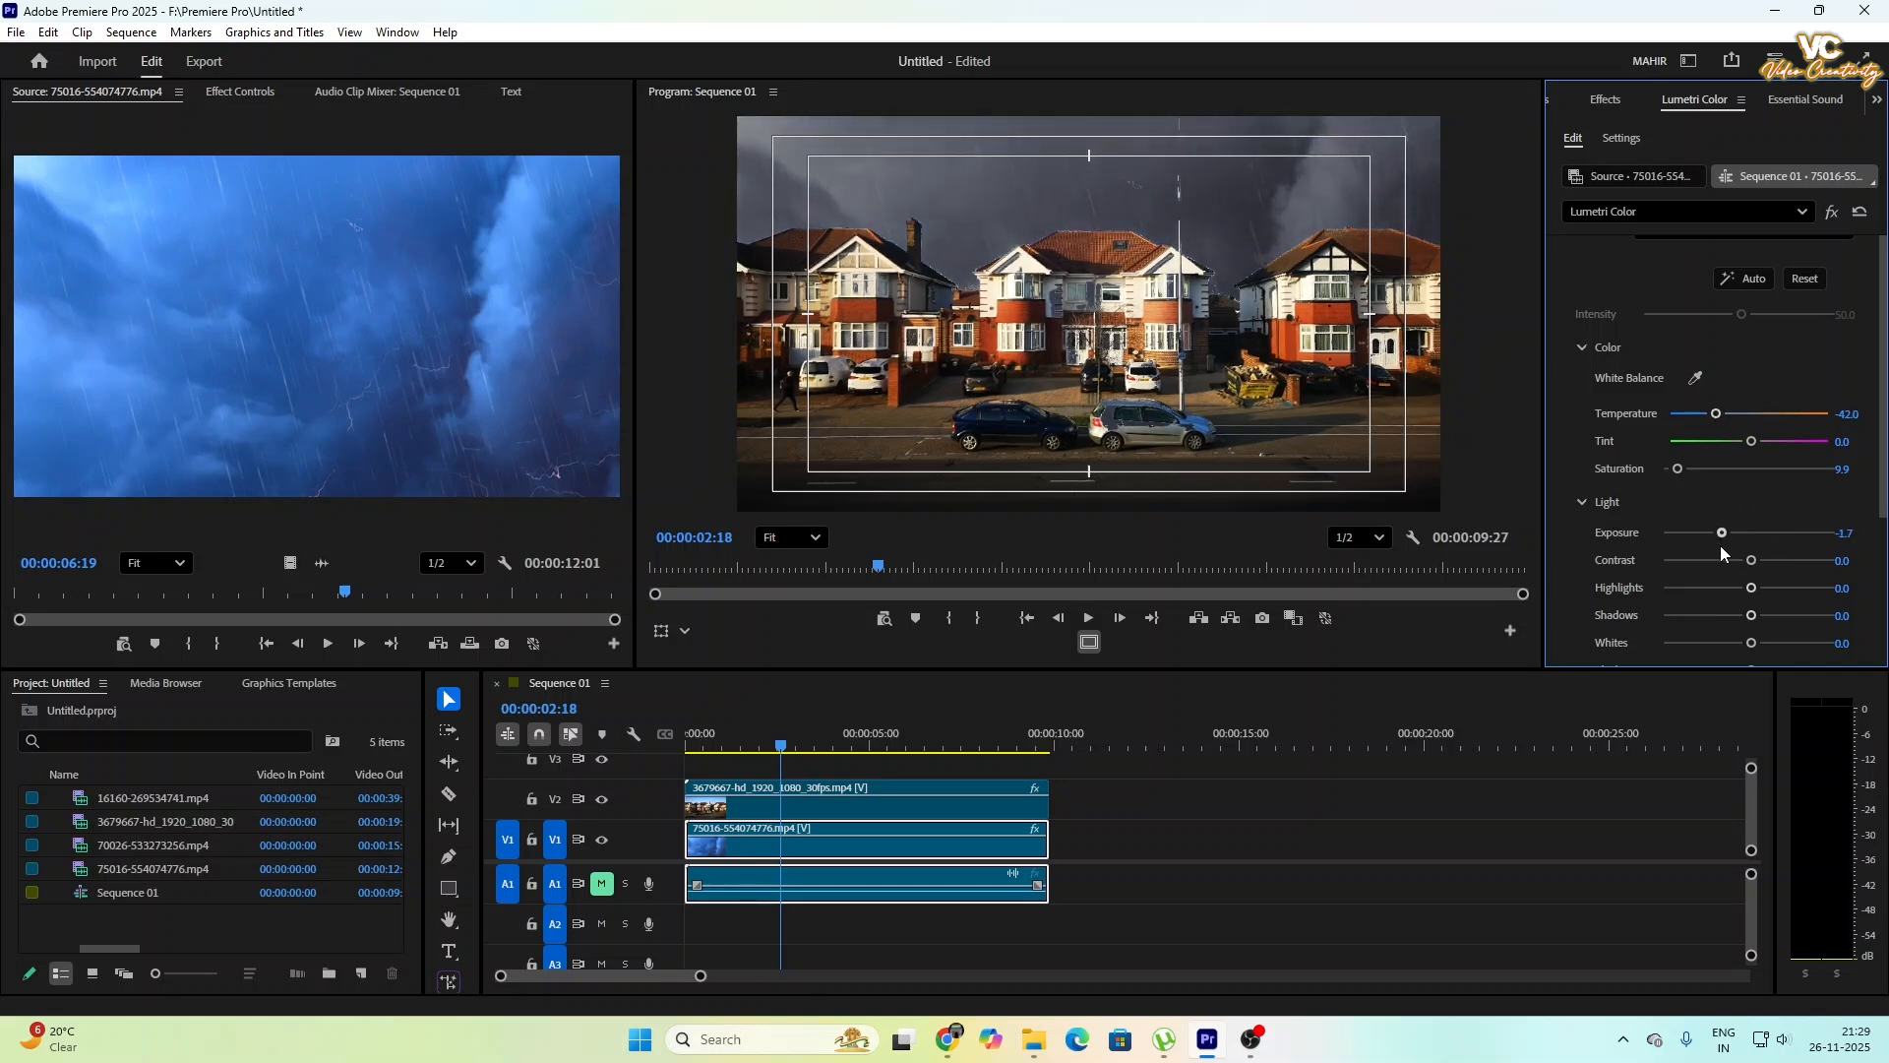
# - Set the storm clip's tint to 59.3 and its temperature to 70.4
pyautogui.moveTo(1751, 443)
pyautogui.mouseDown()
pyautogui.moveTo(1706, 440)
pyautogui.moveTo(1777, 438)
pyautogui.mouseUp()
pyautogui.moveTo(1796, 435); pyautogui.dragTo(1797, 435)
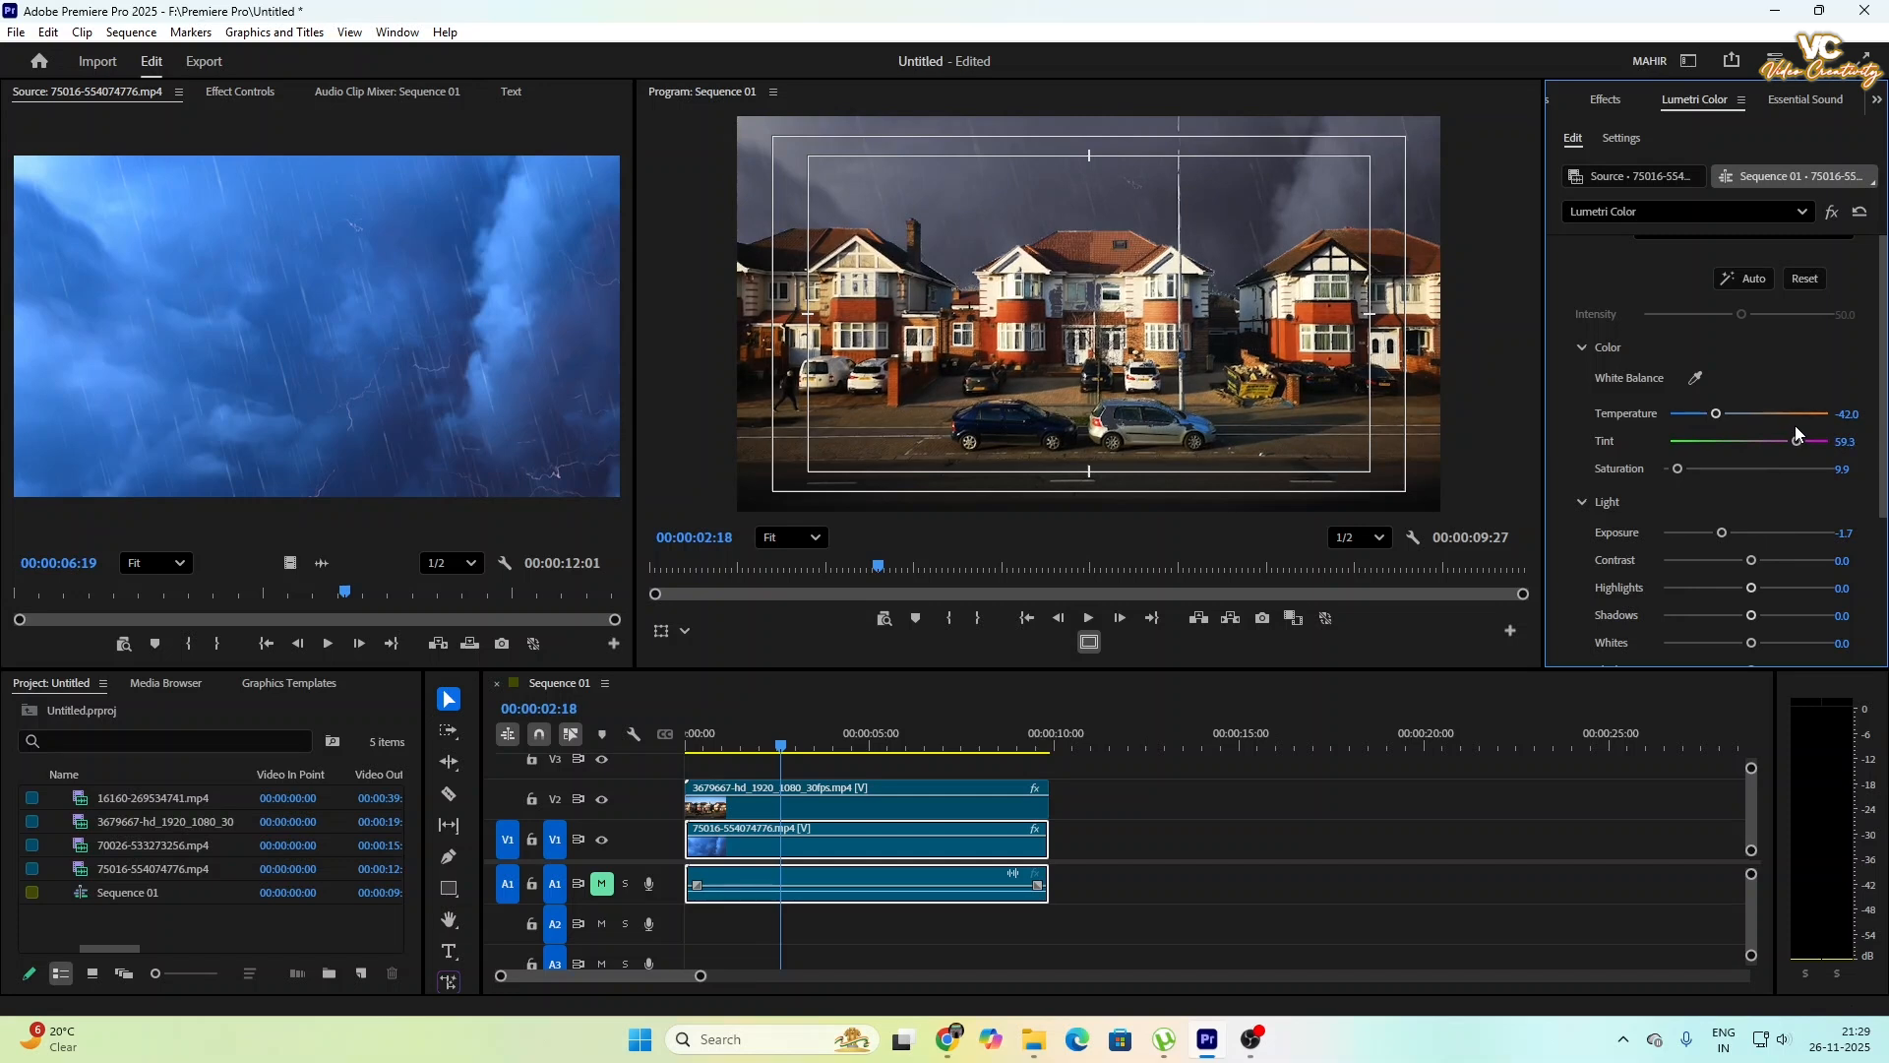
pyautogui.moveTo(1715, 415); pyautogui.dragTo(1806, 407)
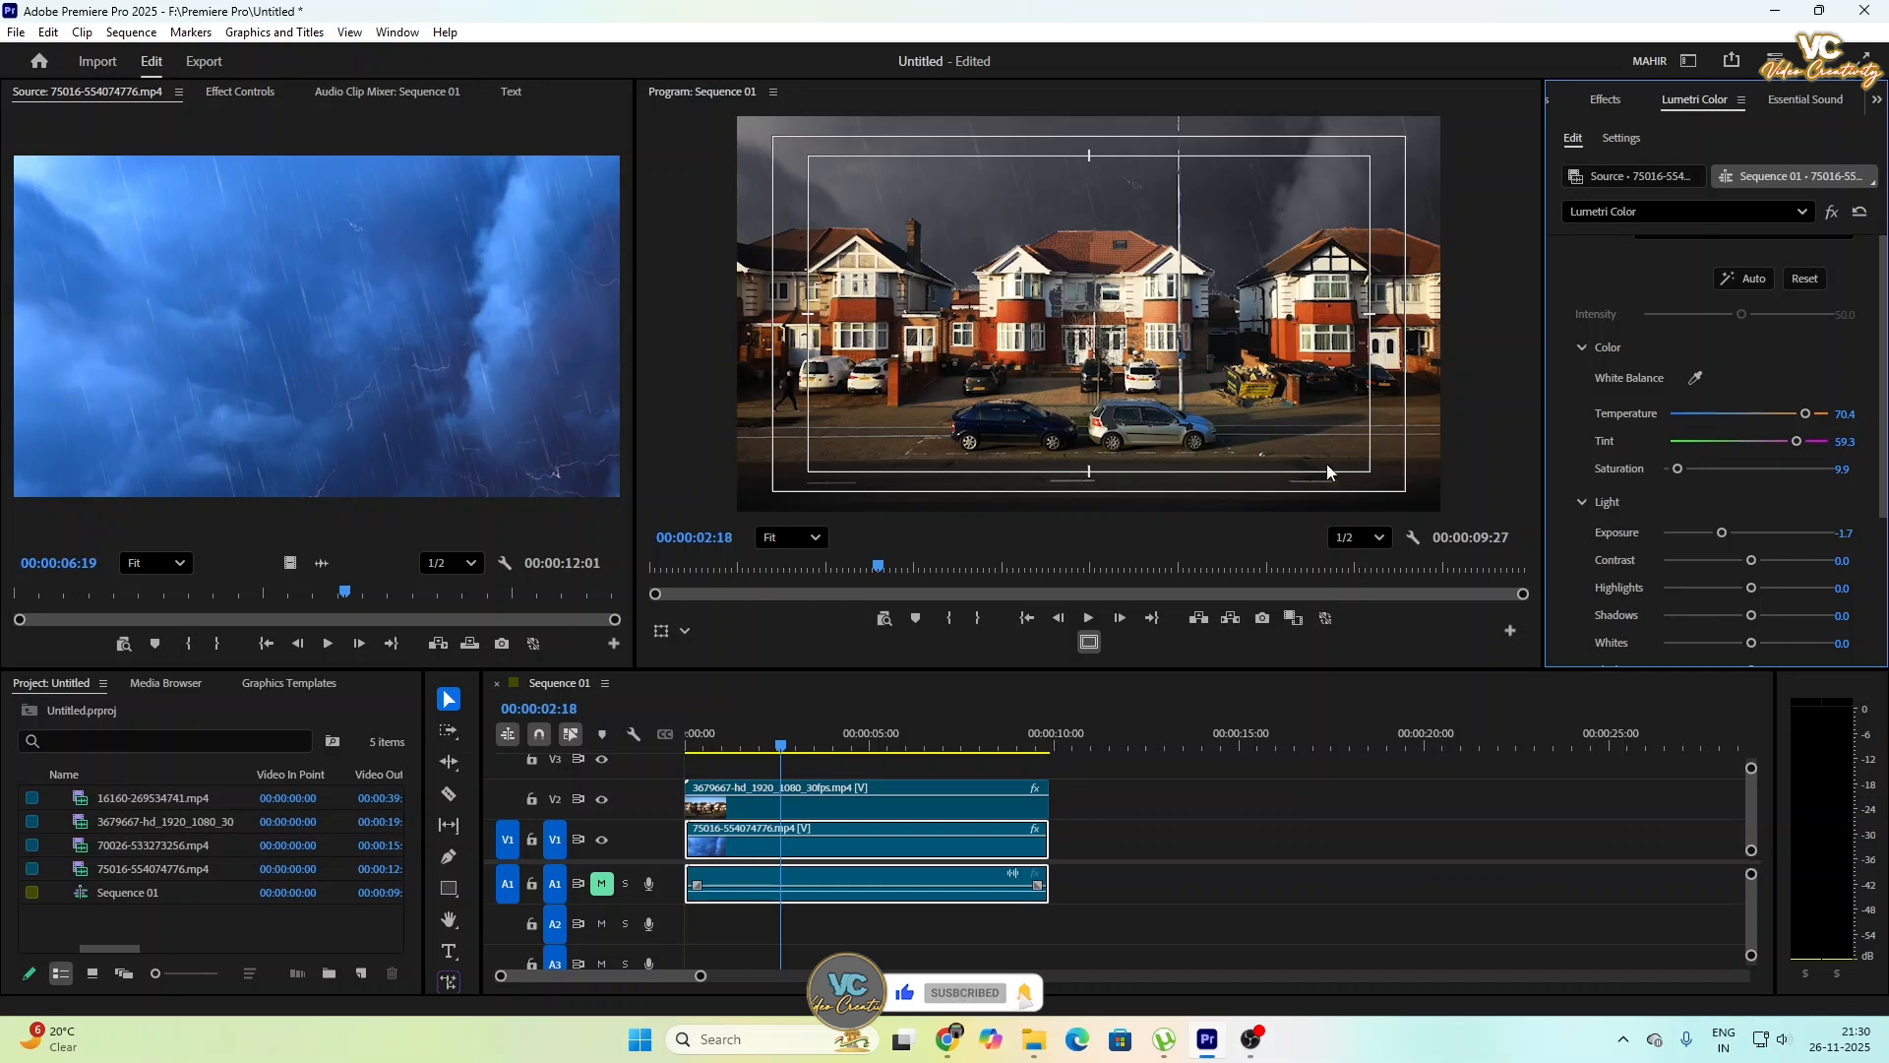
# - Set the storm clip's saturation to 0.0, temperature to 40.7, exposure to -3.1 and contrast to 38.3
pyautogui.moveTo(1679, 469); pyautogui.dragTo(1670, 472)
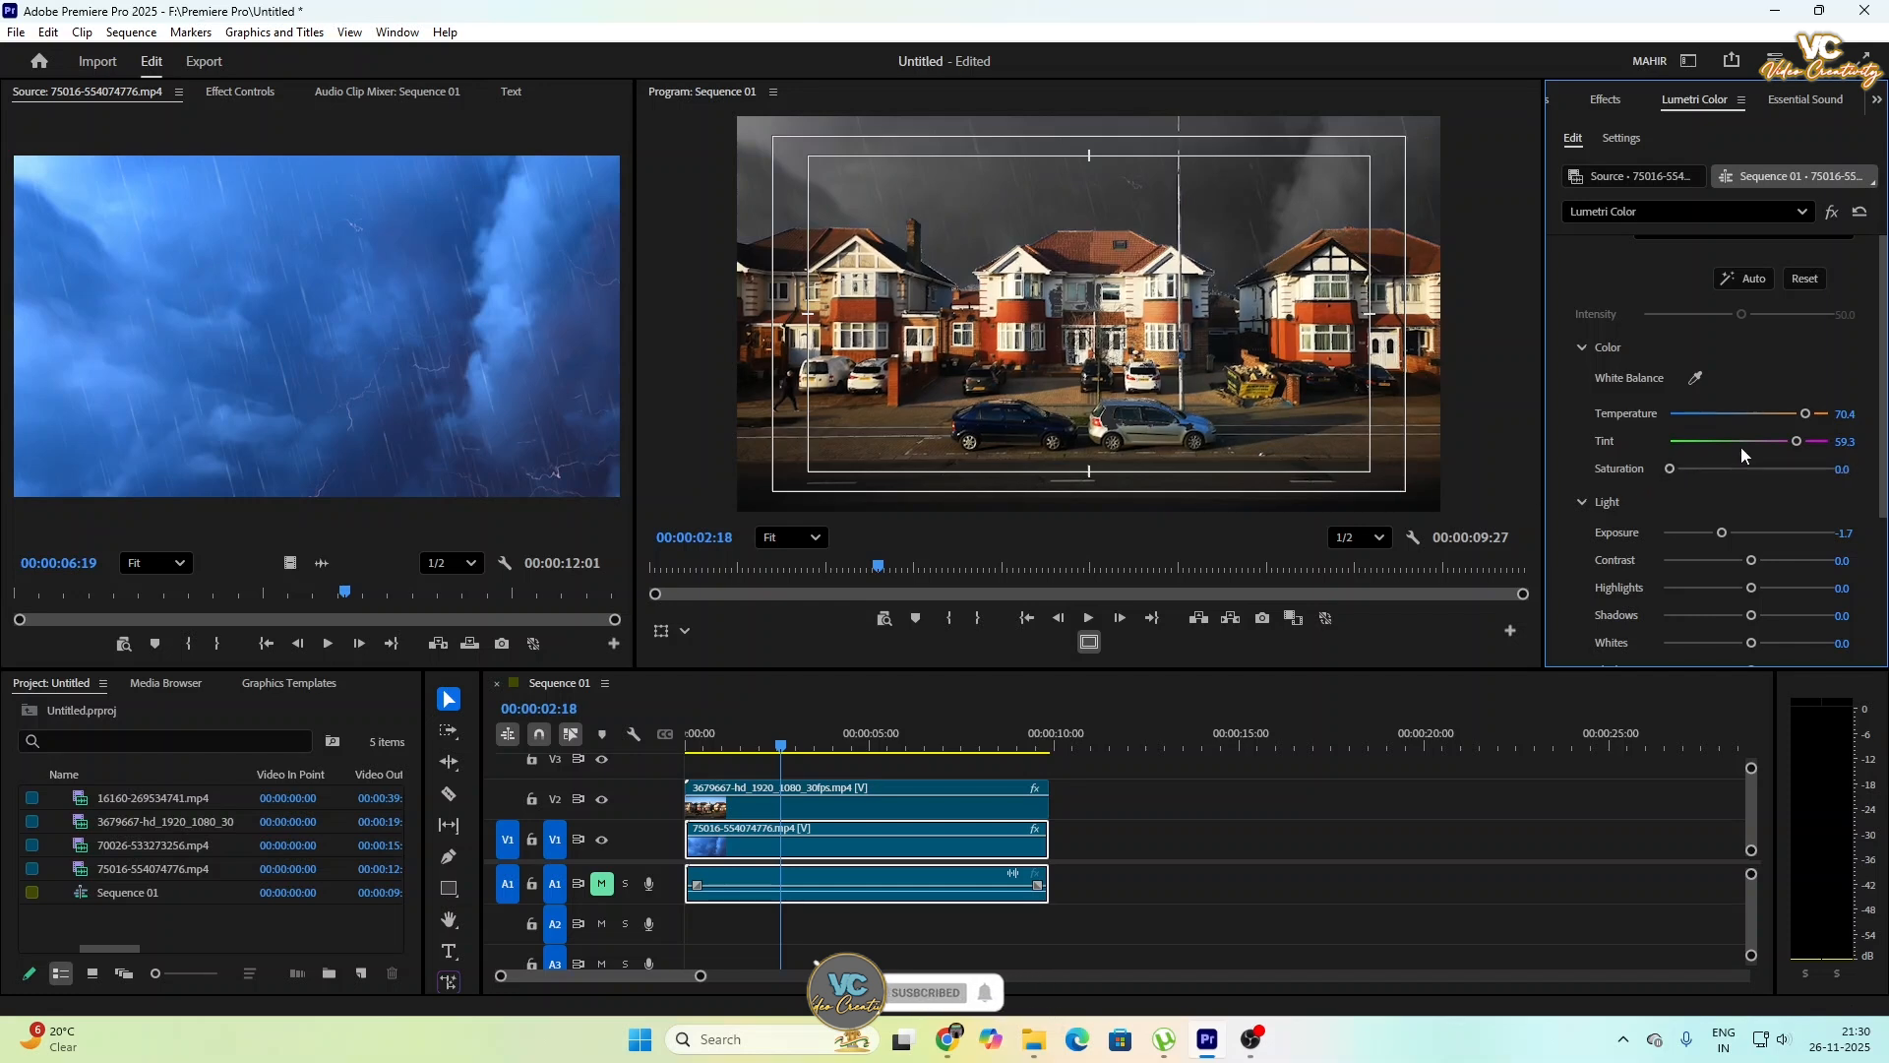
pyautogui.moveTo(1803, 417); pyautogui.dragTo(1759, 430)
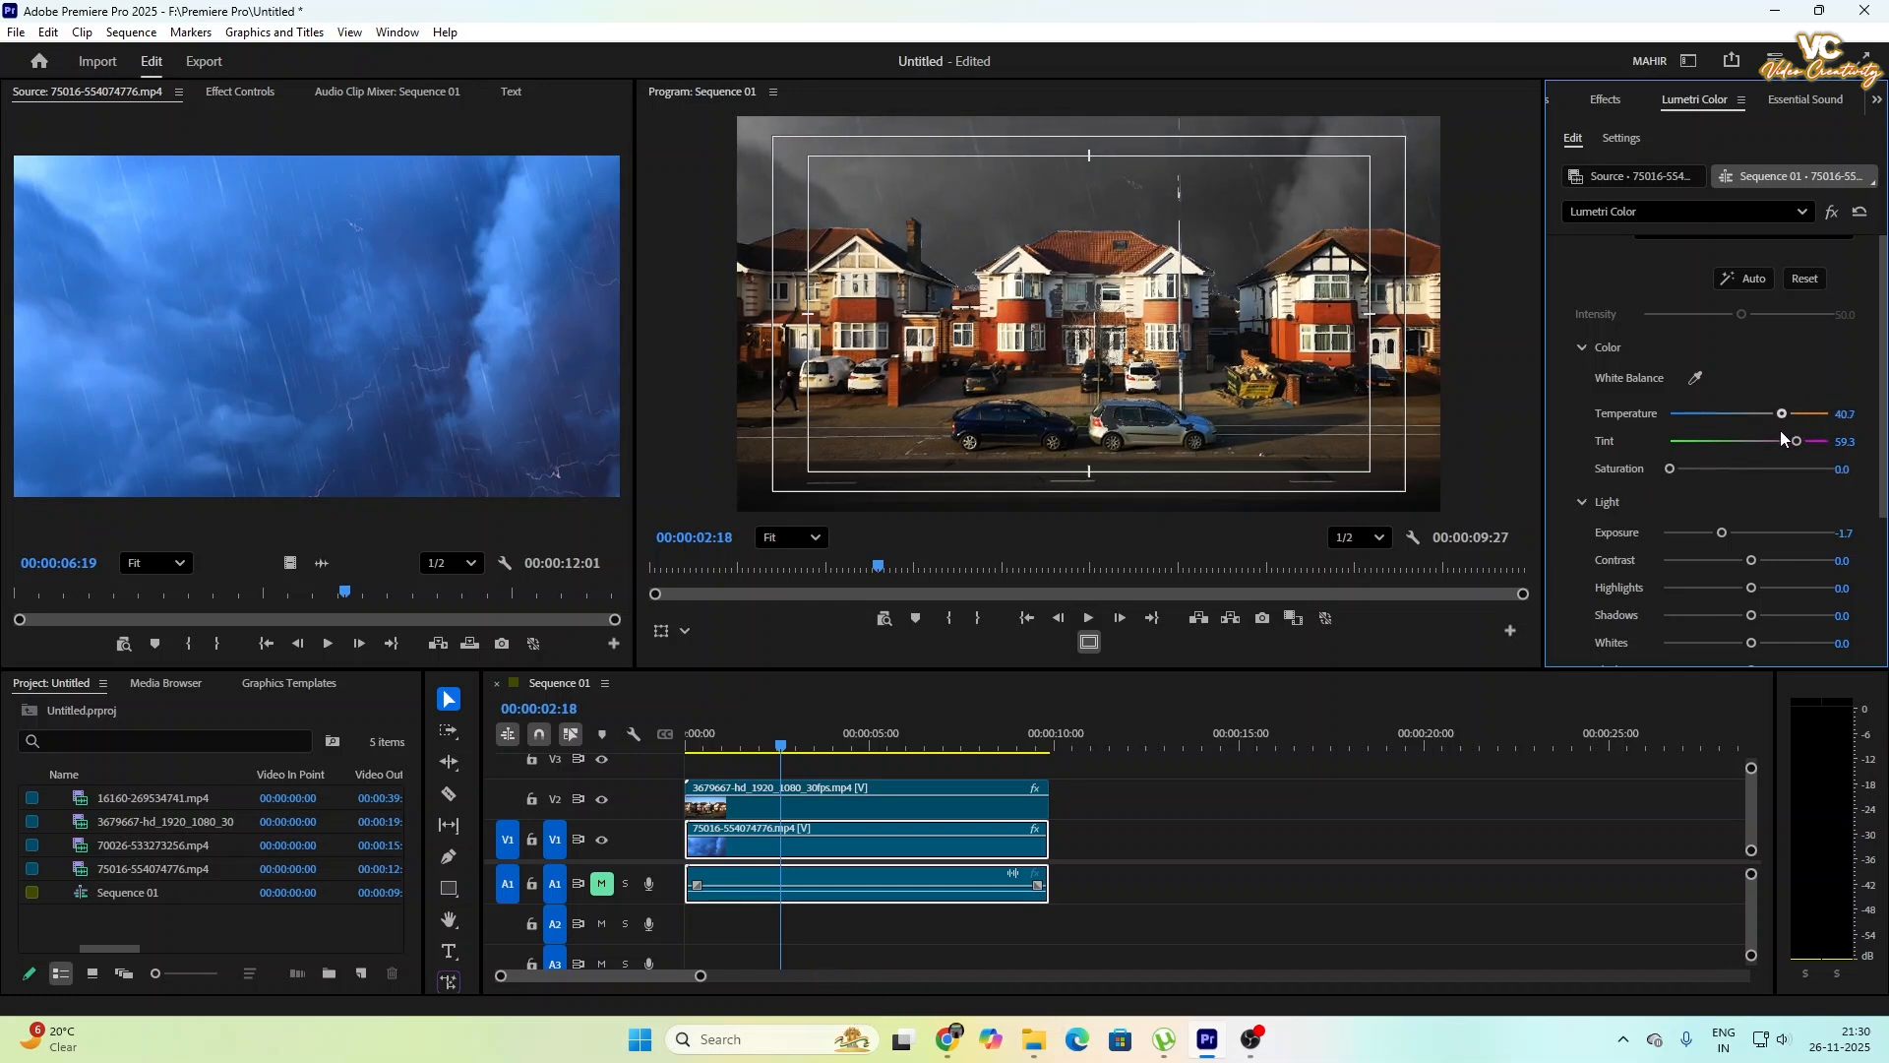
pyautogui.moveTo(1722, 535); pyautogui.dragTo(1779, 561)
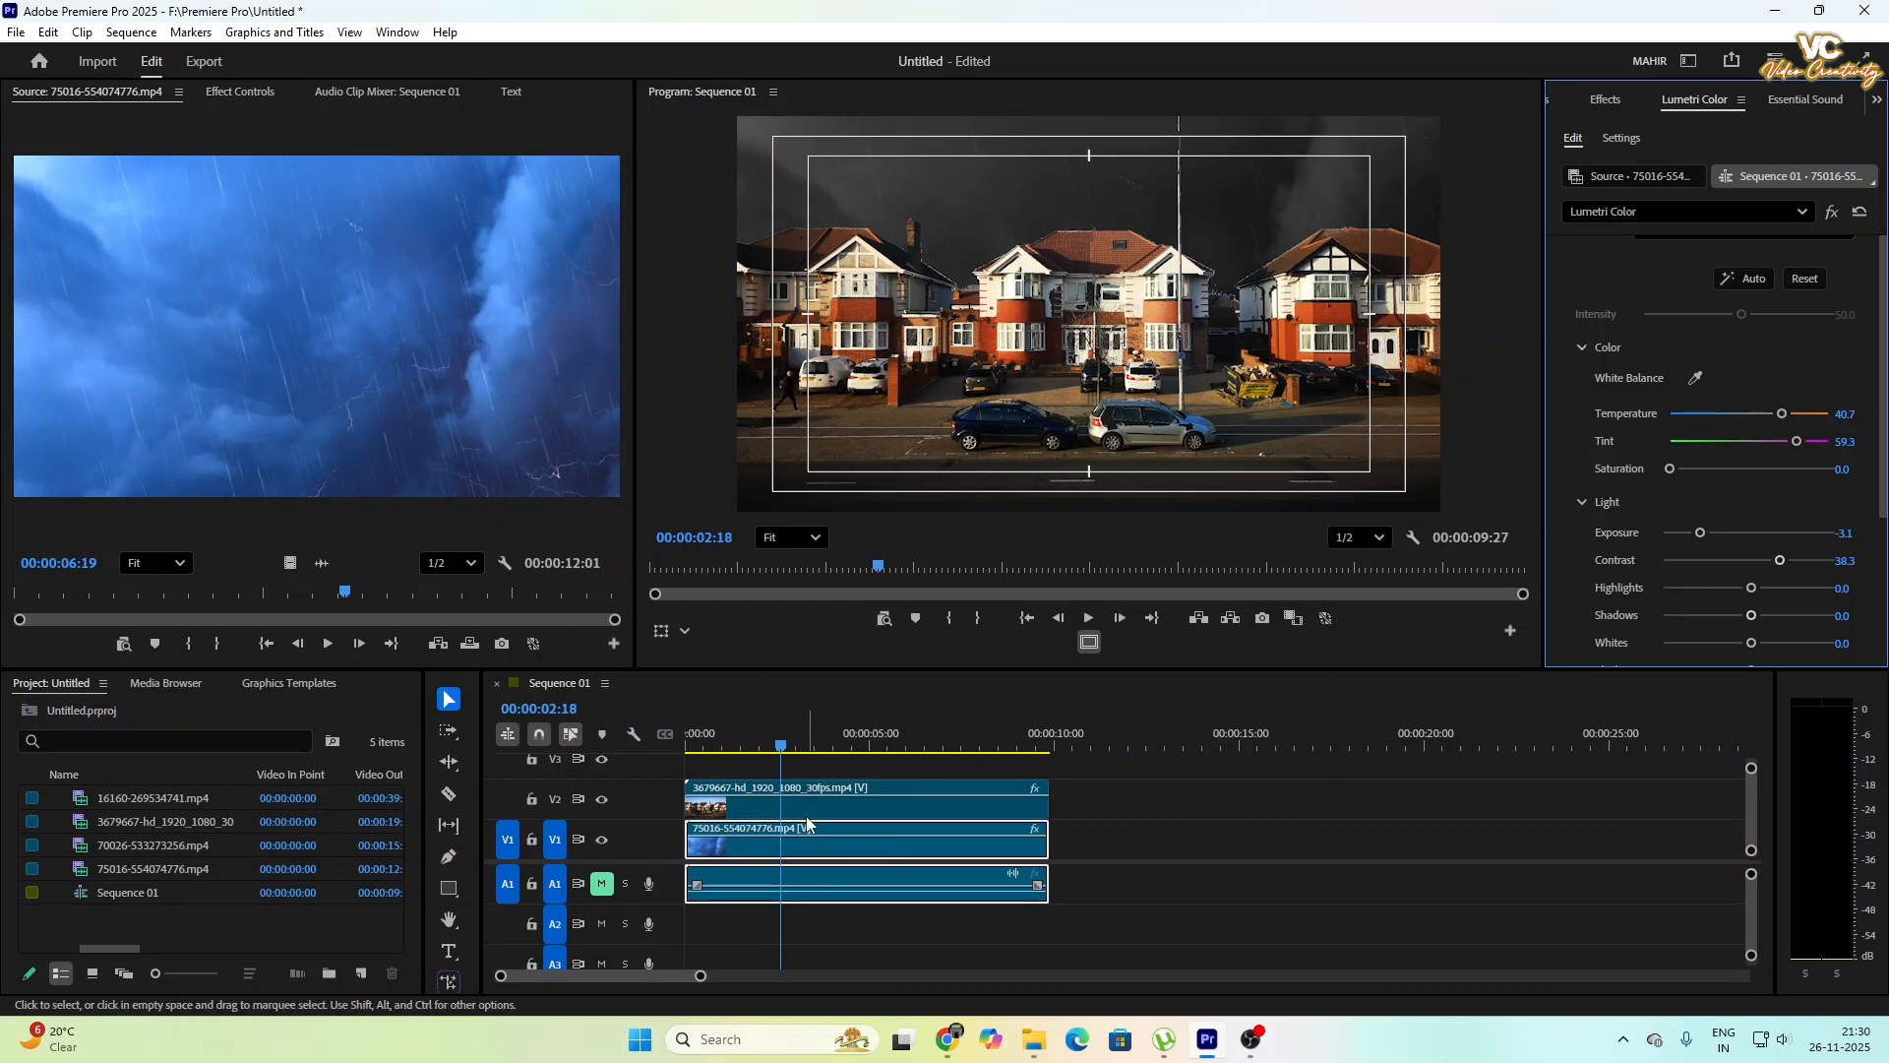
# - Grade the house clip on V2 with Lumetri Color: temperature 85.2, tint 100.0, saturation 0.0, exposure -2.6 and contrast 49.4
pyautogui.click(772, 807)
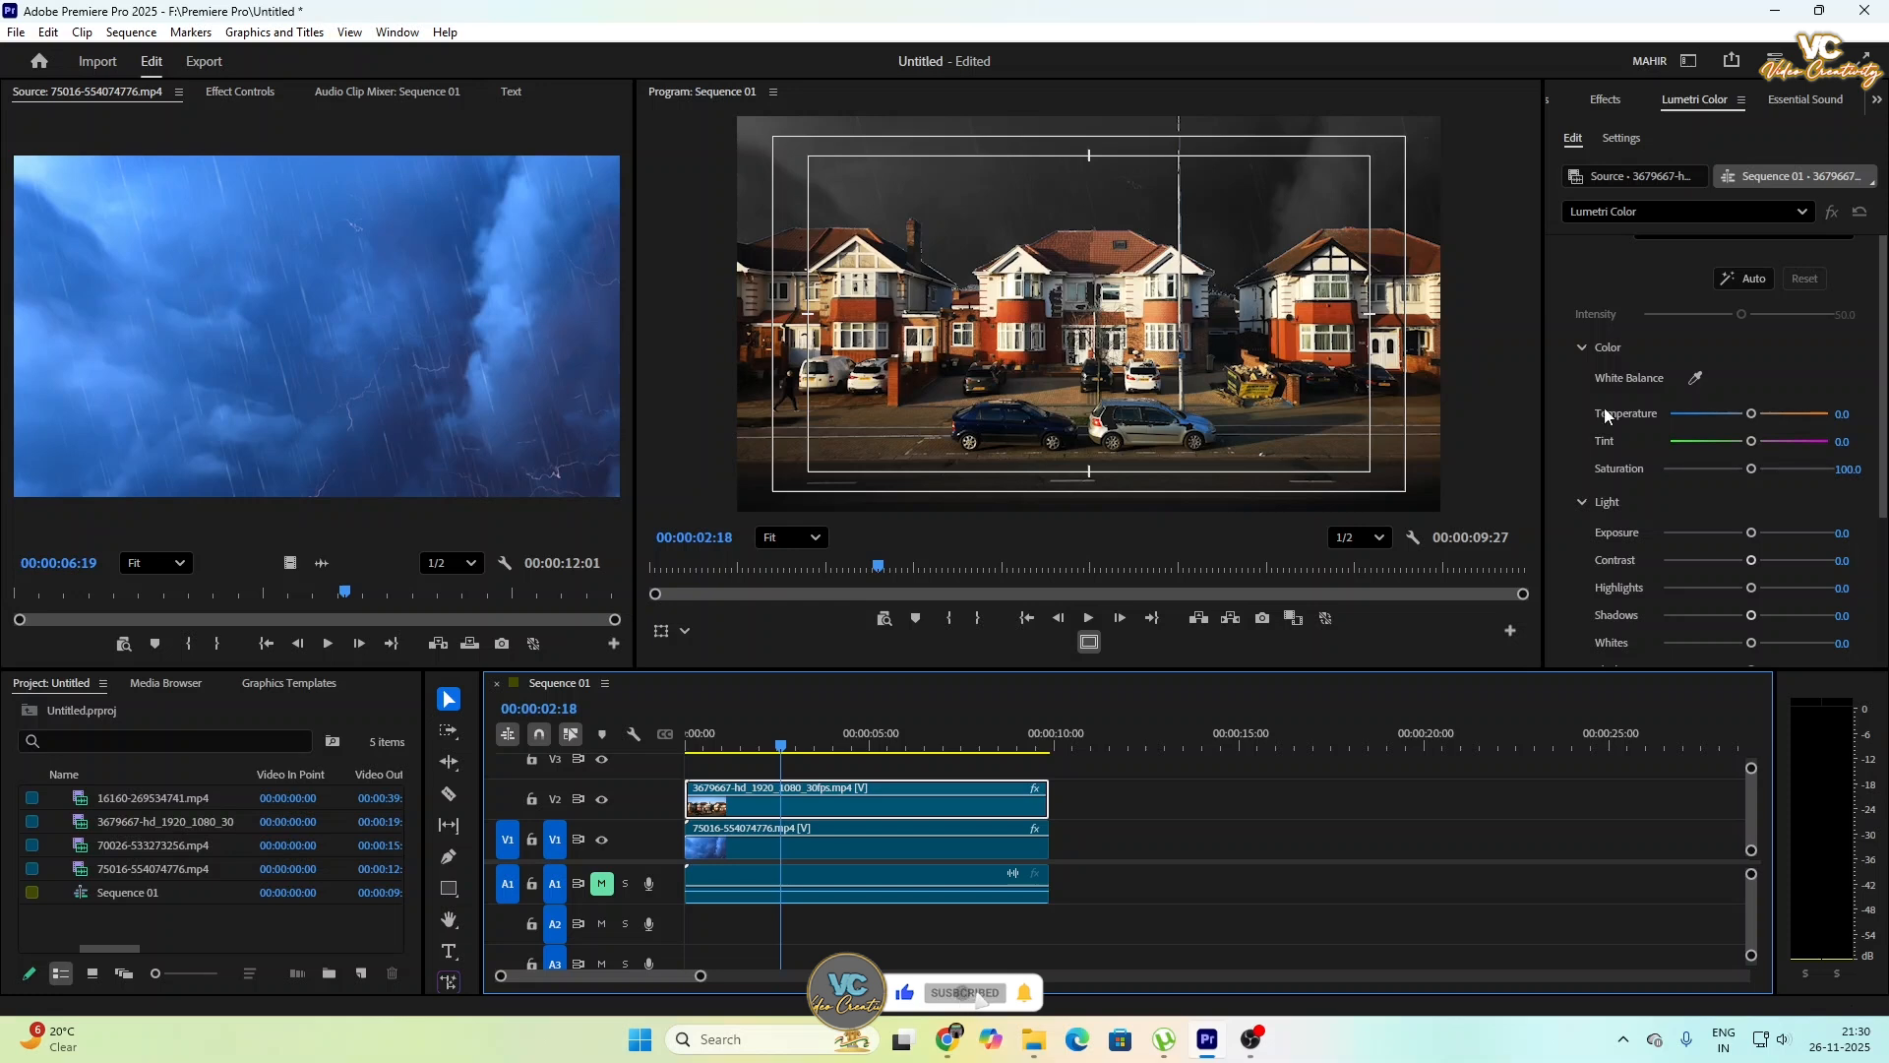
pyautogui.moveTo(1758, 445); pyautogui.dragTo(1700, 418)
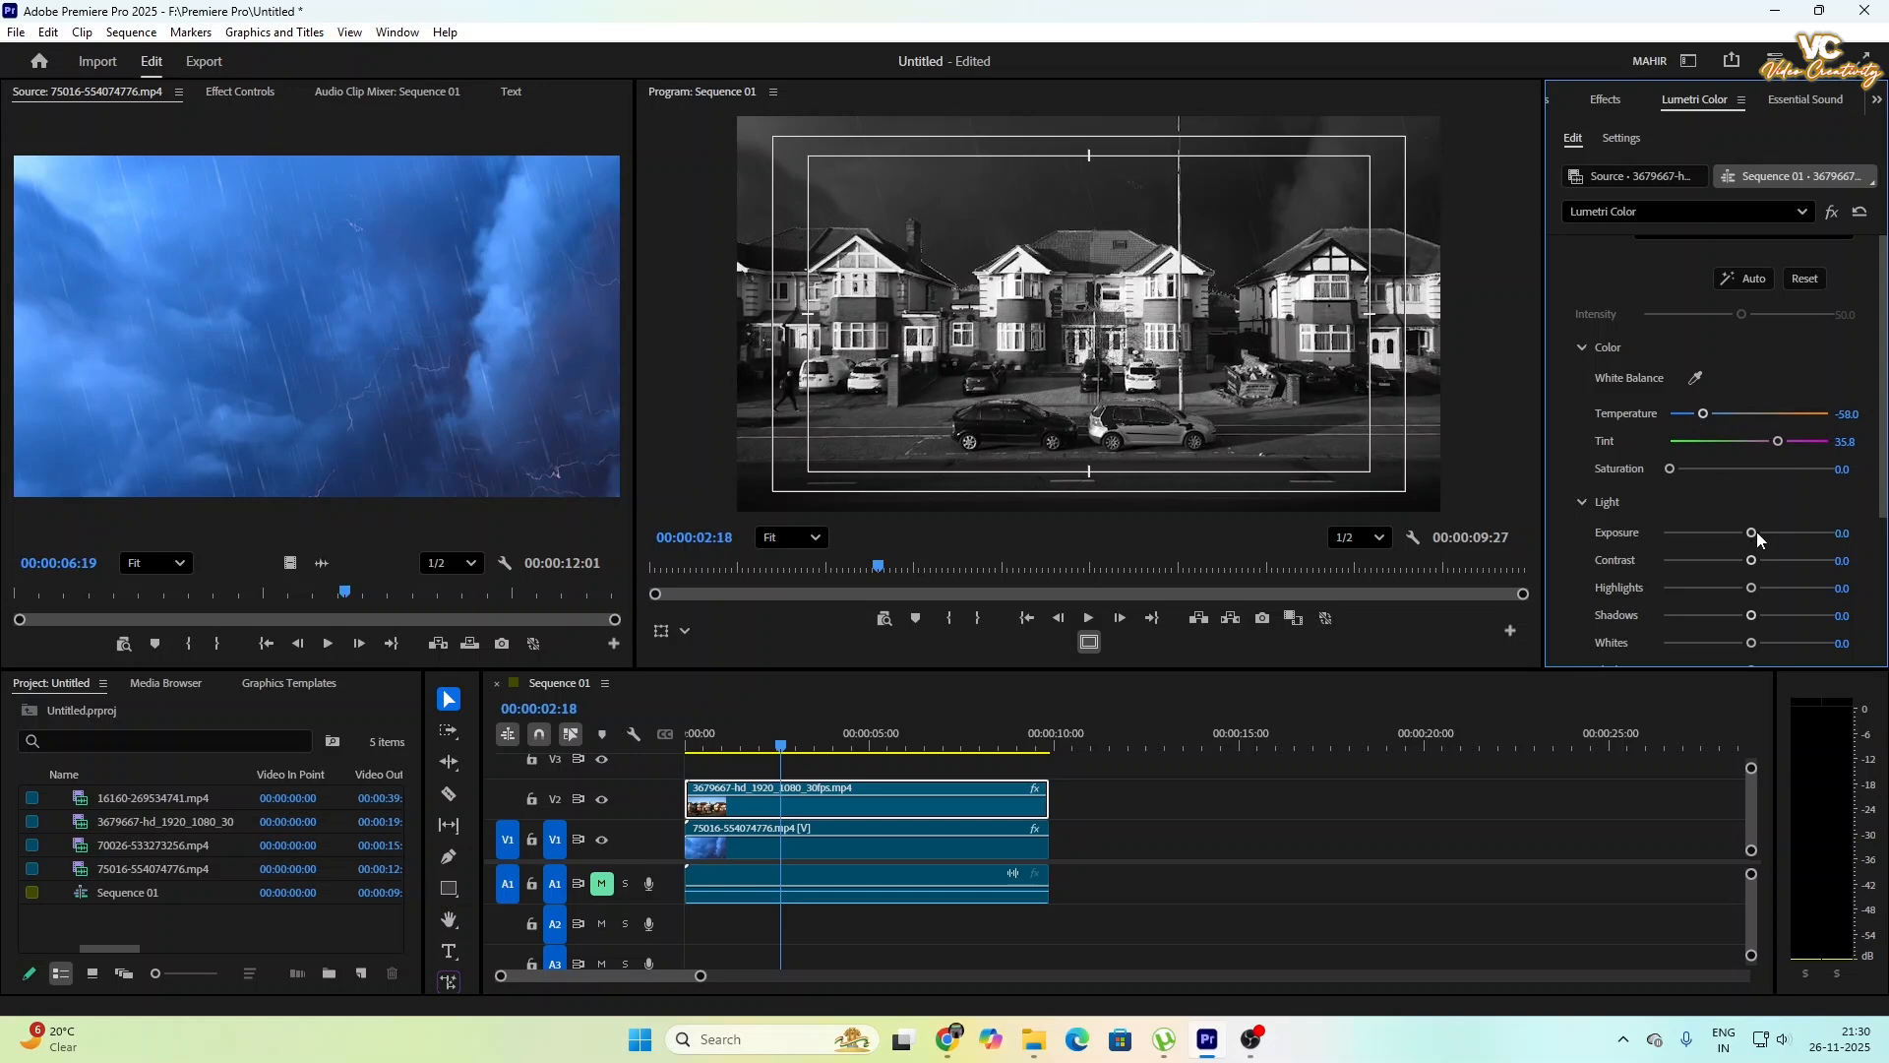
pyautogui.moveTo(1756, 532); pyautogui.dragTo(1792, 565)
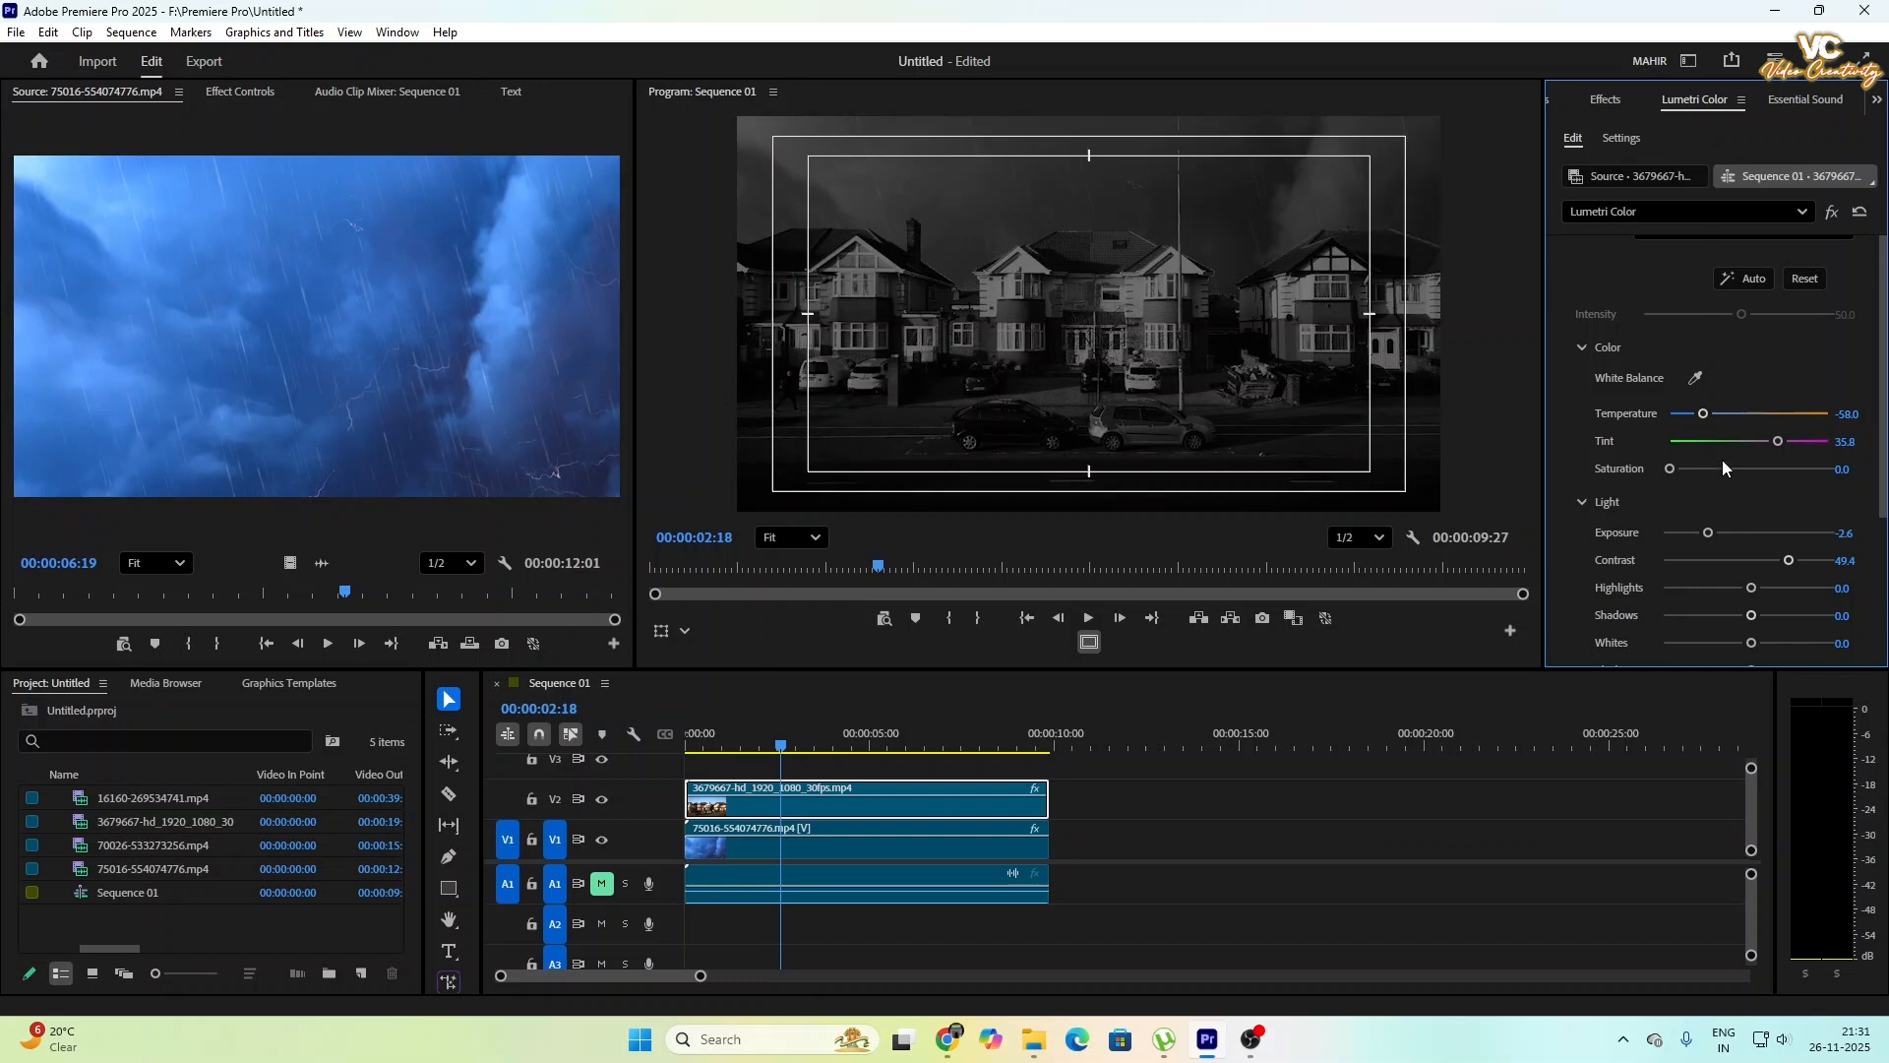
pyautogui.moveTo(1705, 413); pyautogui.dragTo(1725, 417)
# - Darken the house clip's midtones slightly by pulling the middle of the white RGB curve downward
pyautogui.scroll(-7, 1813, 607)
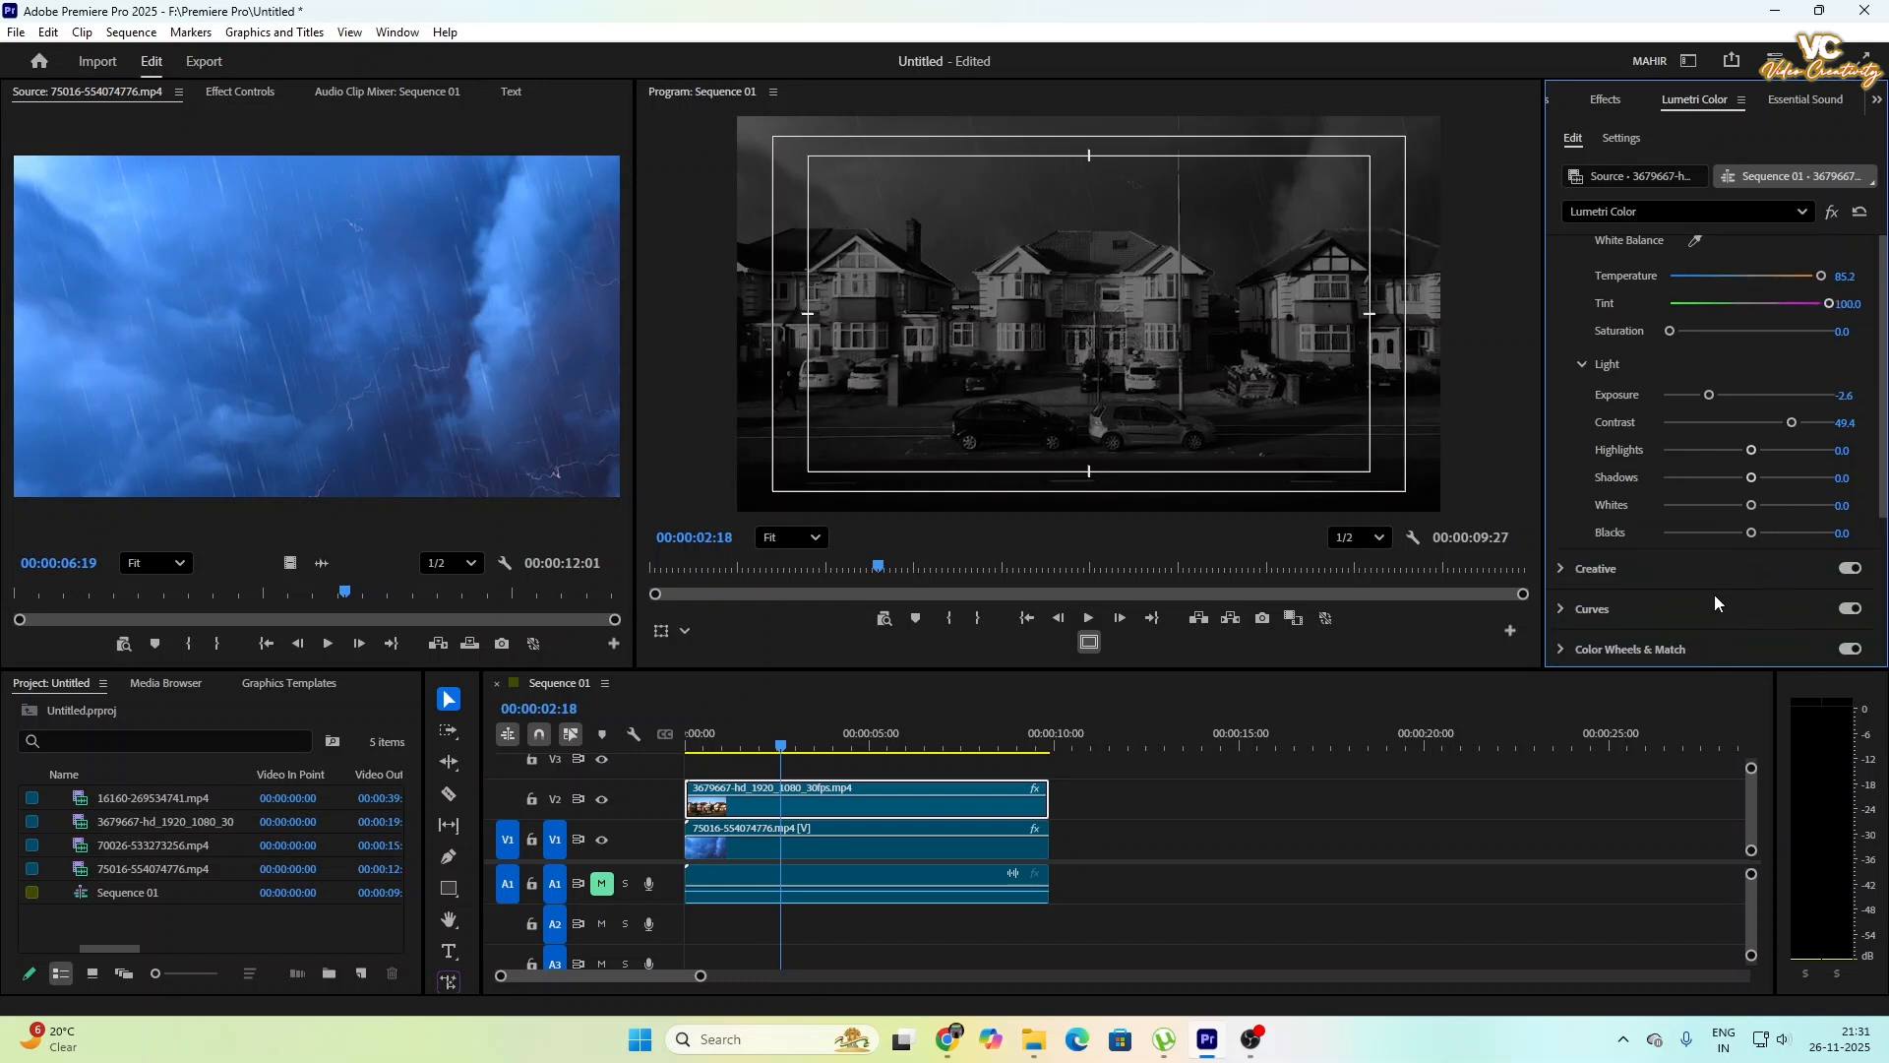
pyautogui.scroll(-2, 1716, 603)
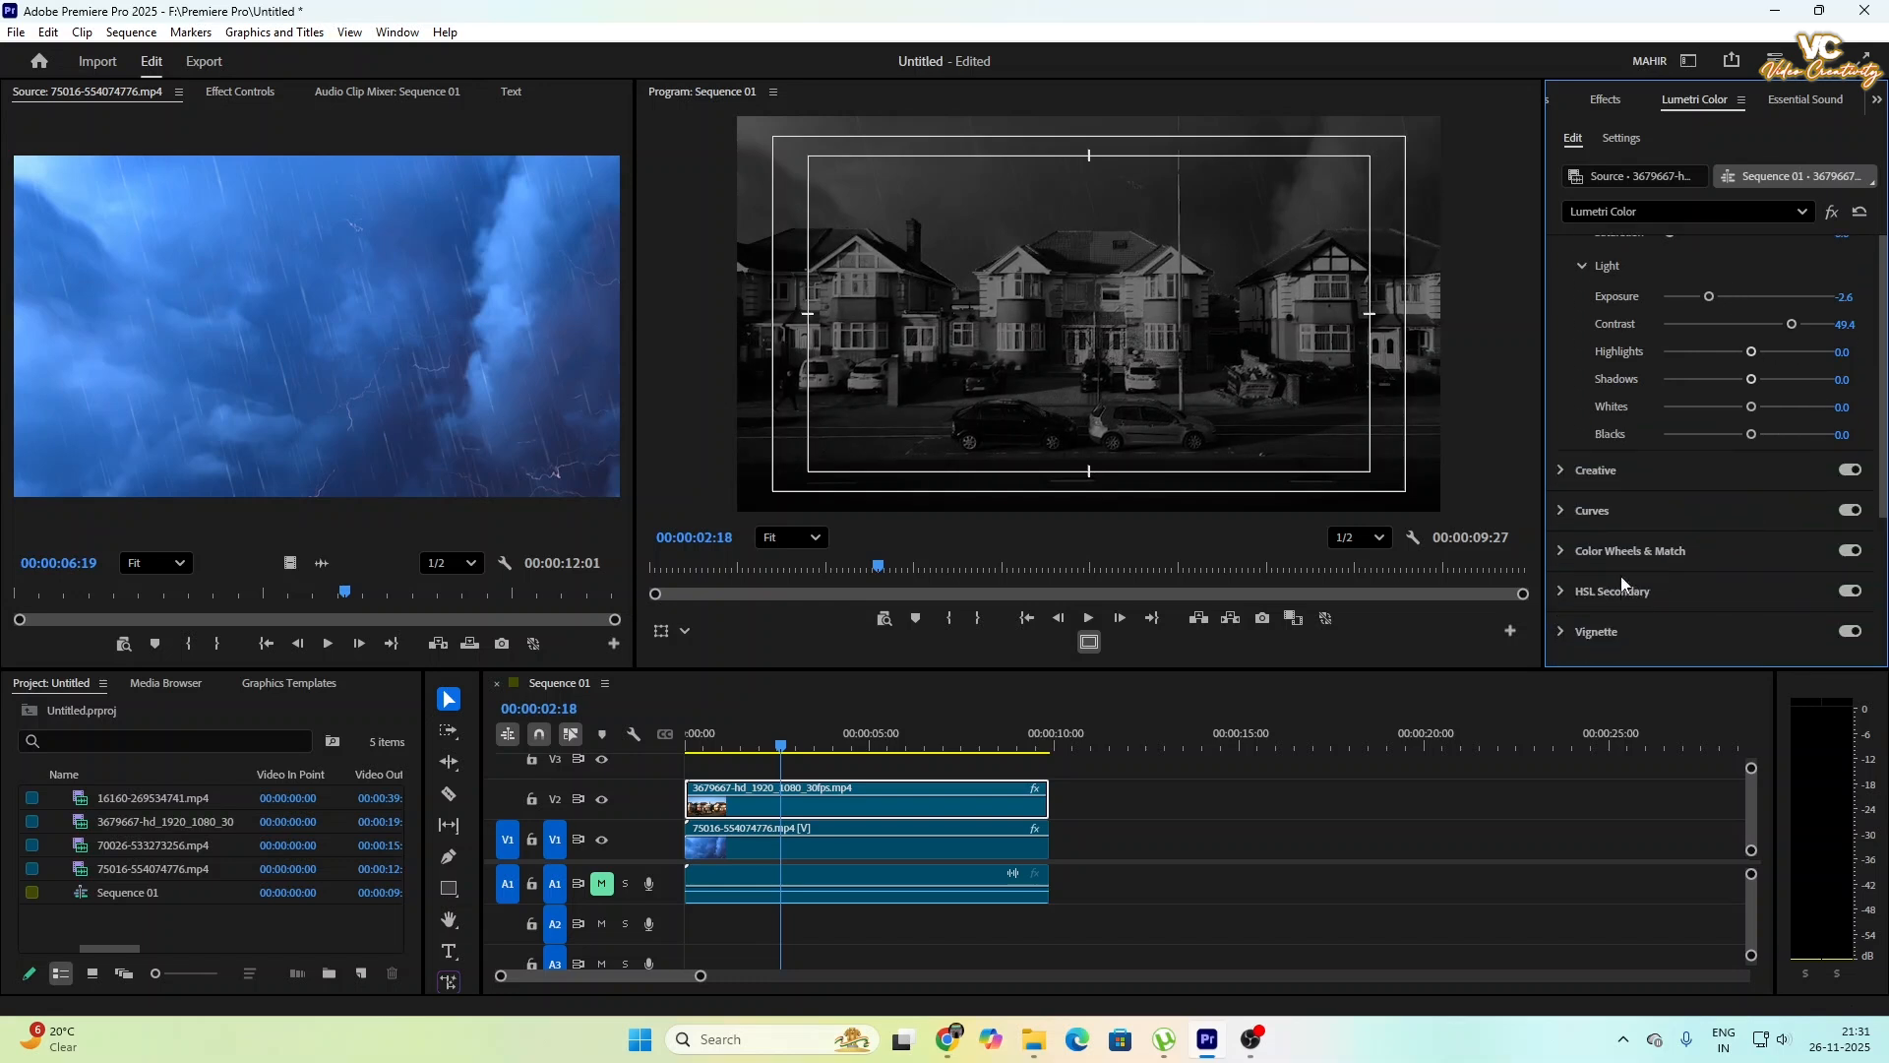
pyautogui.click(1563, 518)
pyautogui.scroll(2, 1707, 420)
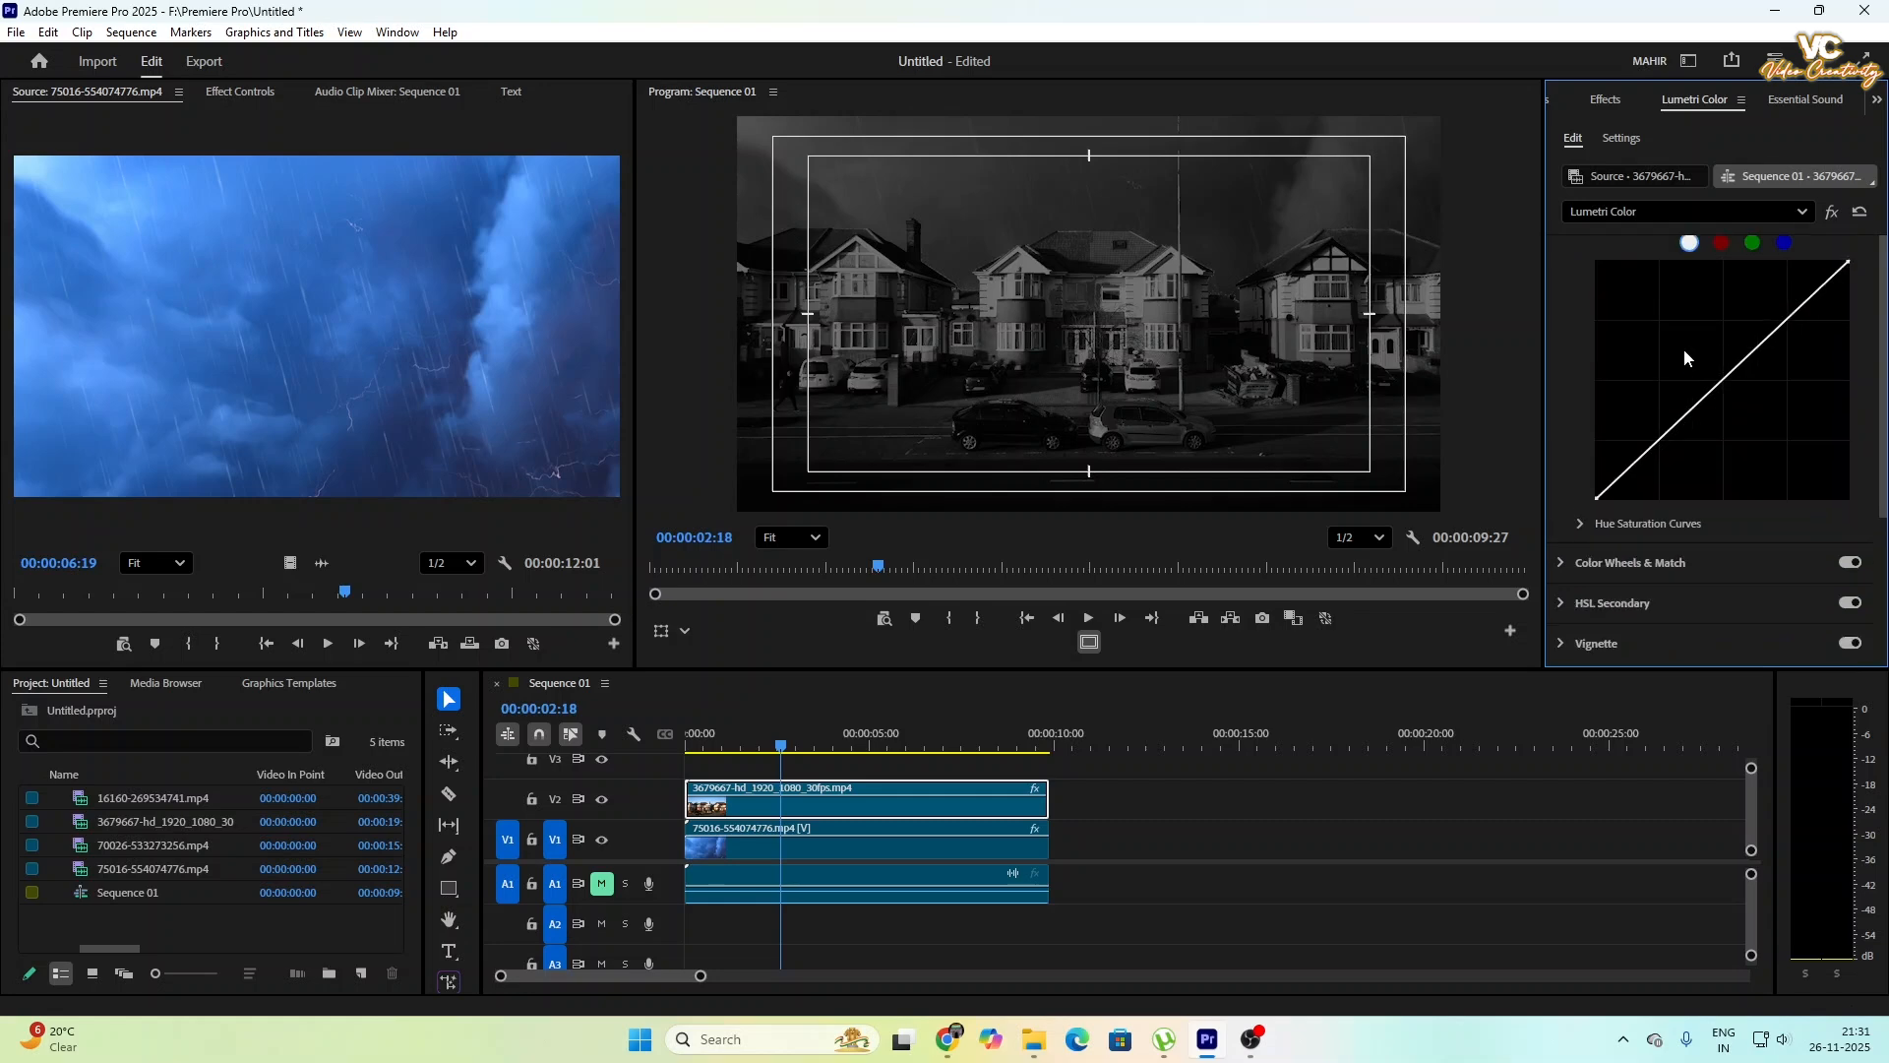
pyautogui.click(1741, 380)
pyautogui.moveTo(1741, 381)
pyautogui.mouseDown()
pyautogui.moveTo(1770, 432)
pyautogui.moveTo(1711, 329)
pyautogui.moveTo(1752, 384)
pyautogui.moveTo(1734, 376)
pyautogui.moveTo(1751, 413)
pyautogui.moveTo(1740, 401)
pyautogui.mouseUp()
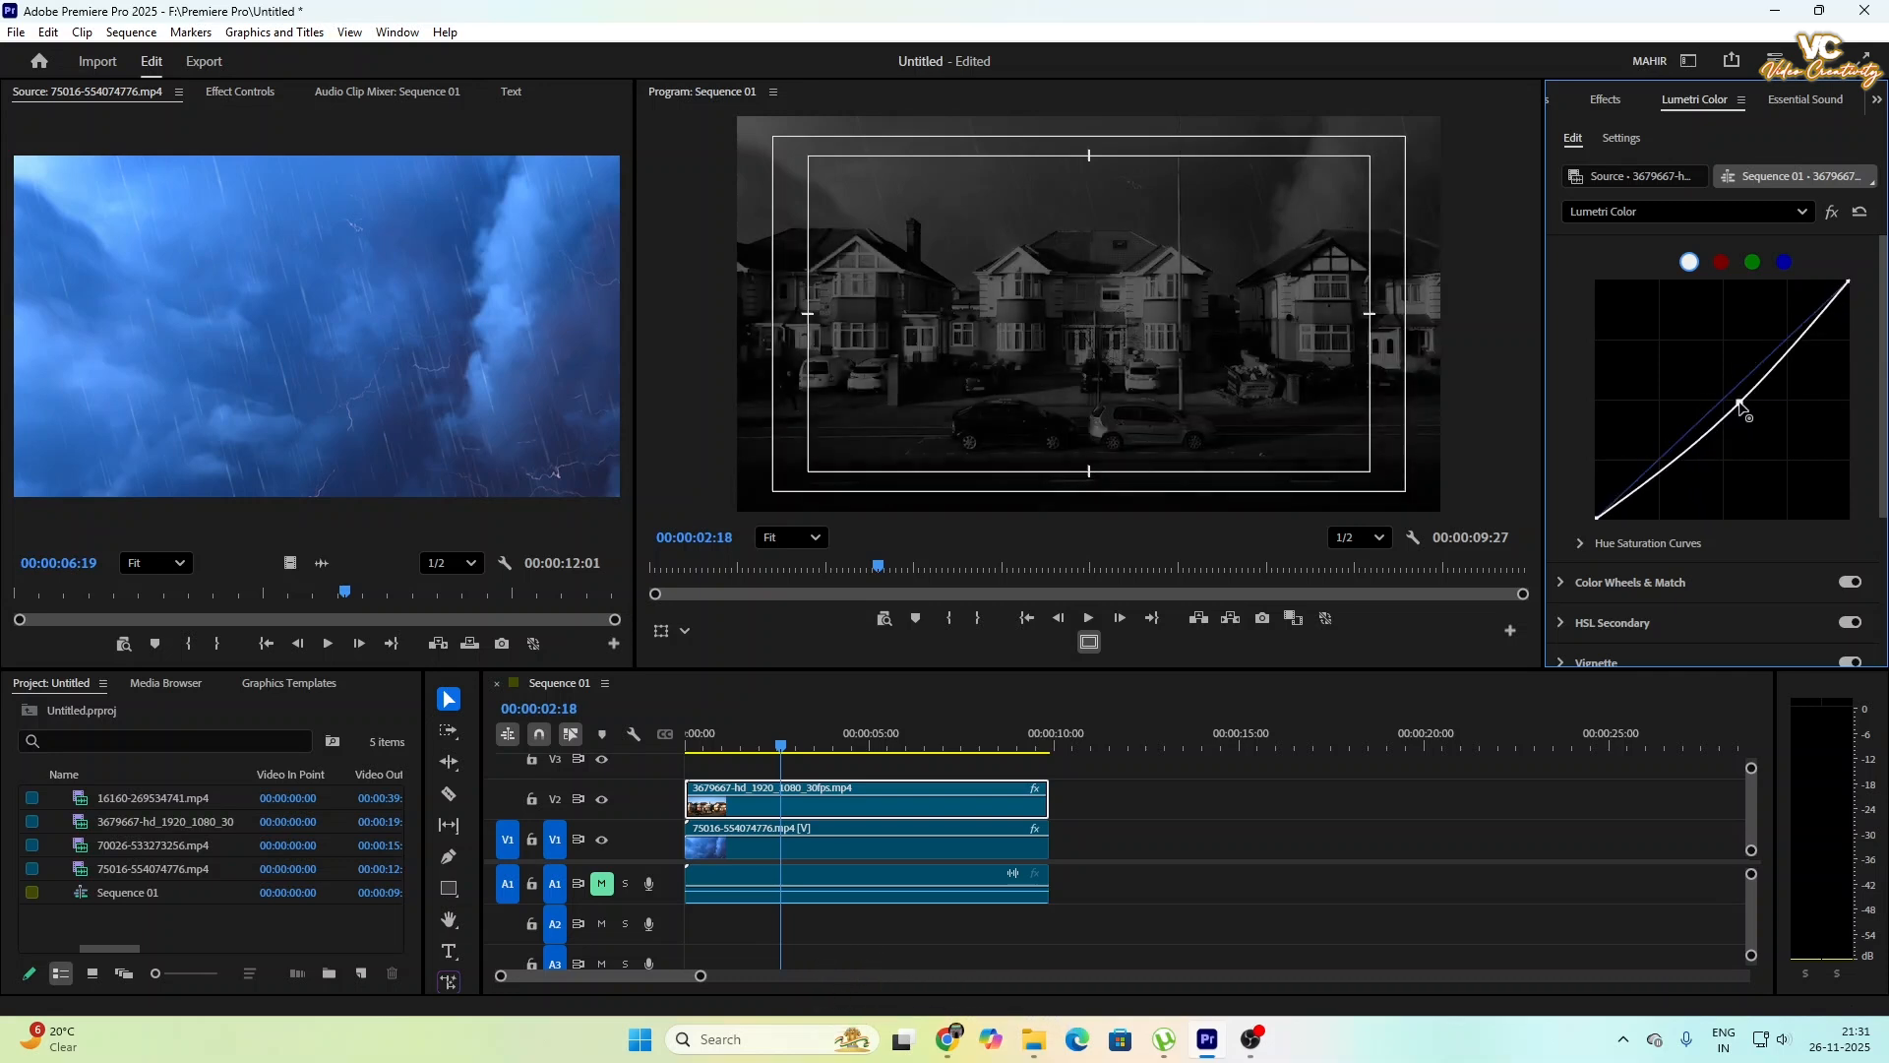
pyautogui.scroll(3, 1639, 398)
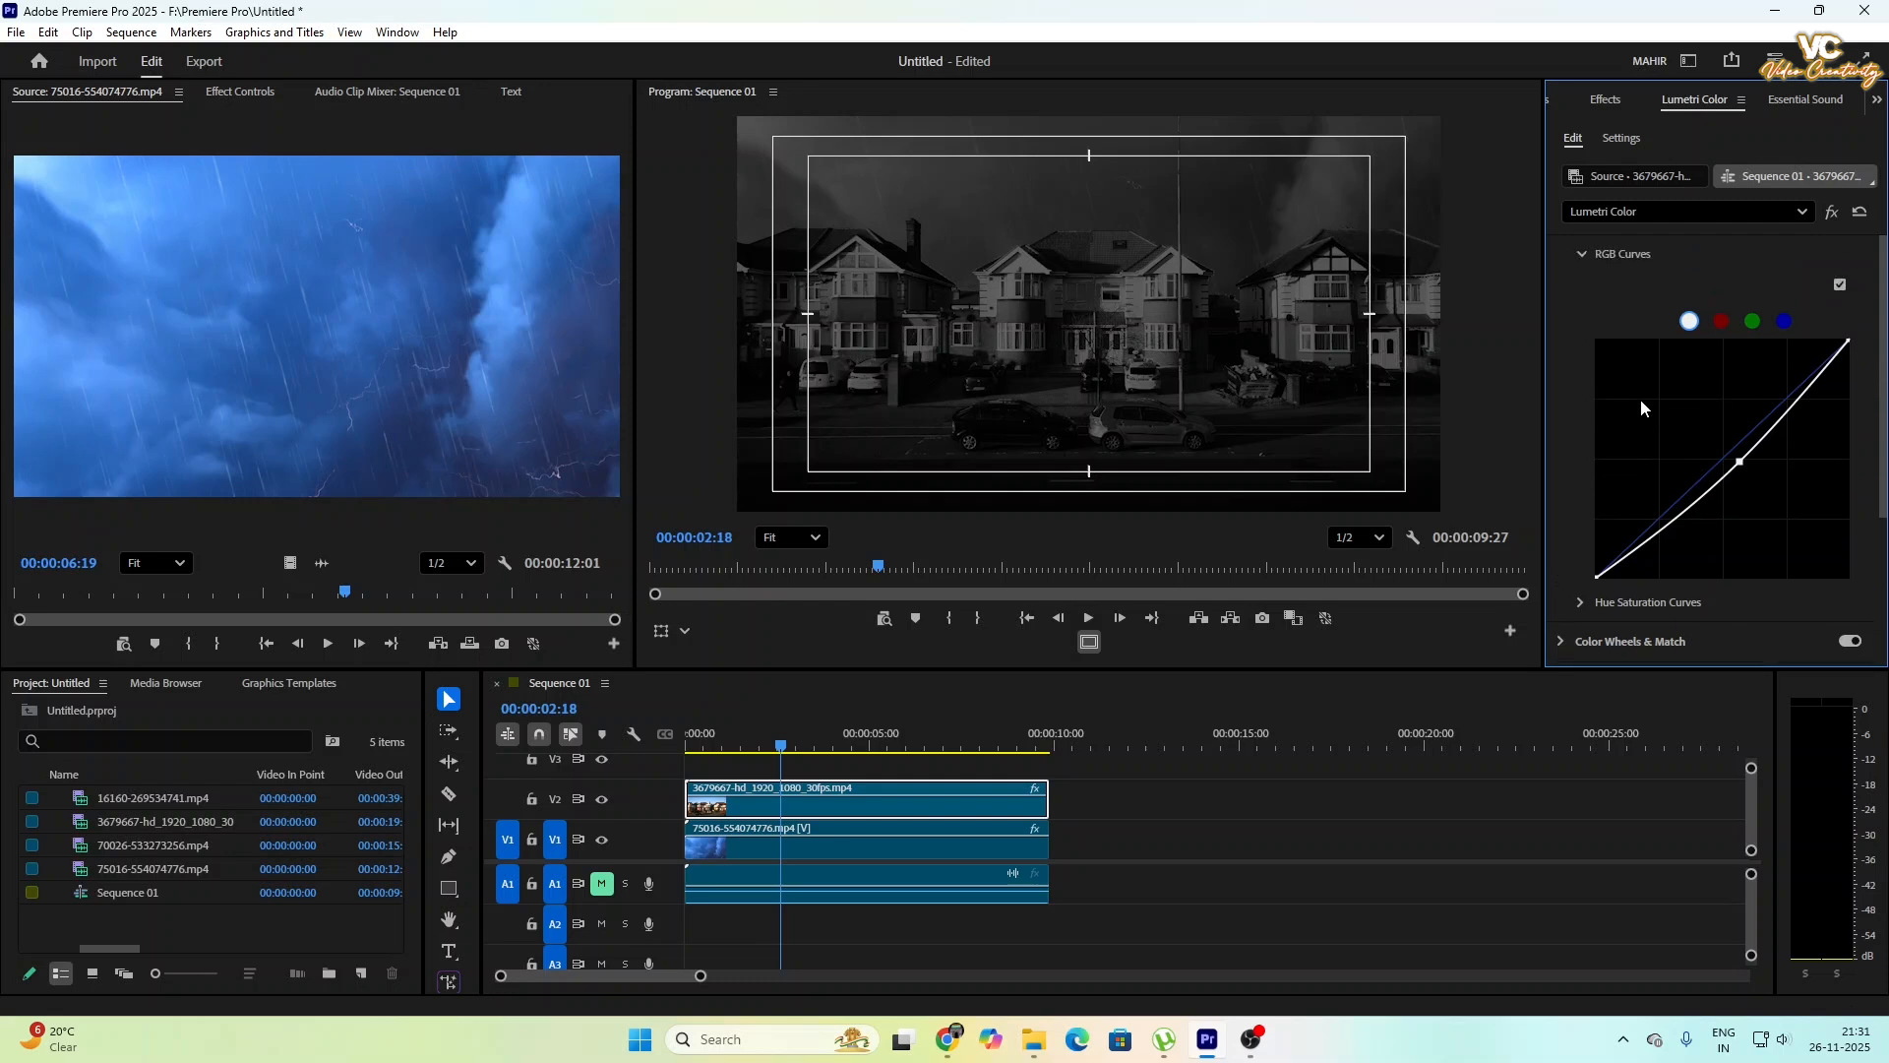
# - Set the house clip's exposure to -2.9, contrast 67.9, highlights 18.5, shadows 13.6, whites 44.4 and blacks 49.4, and check the sequence's opening frames
pyautogui.click(1562, 296)
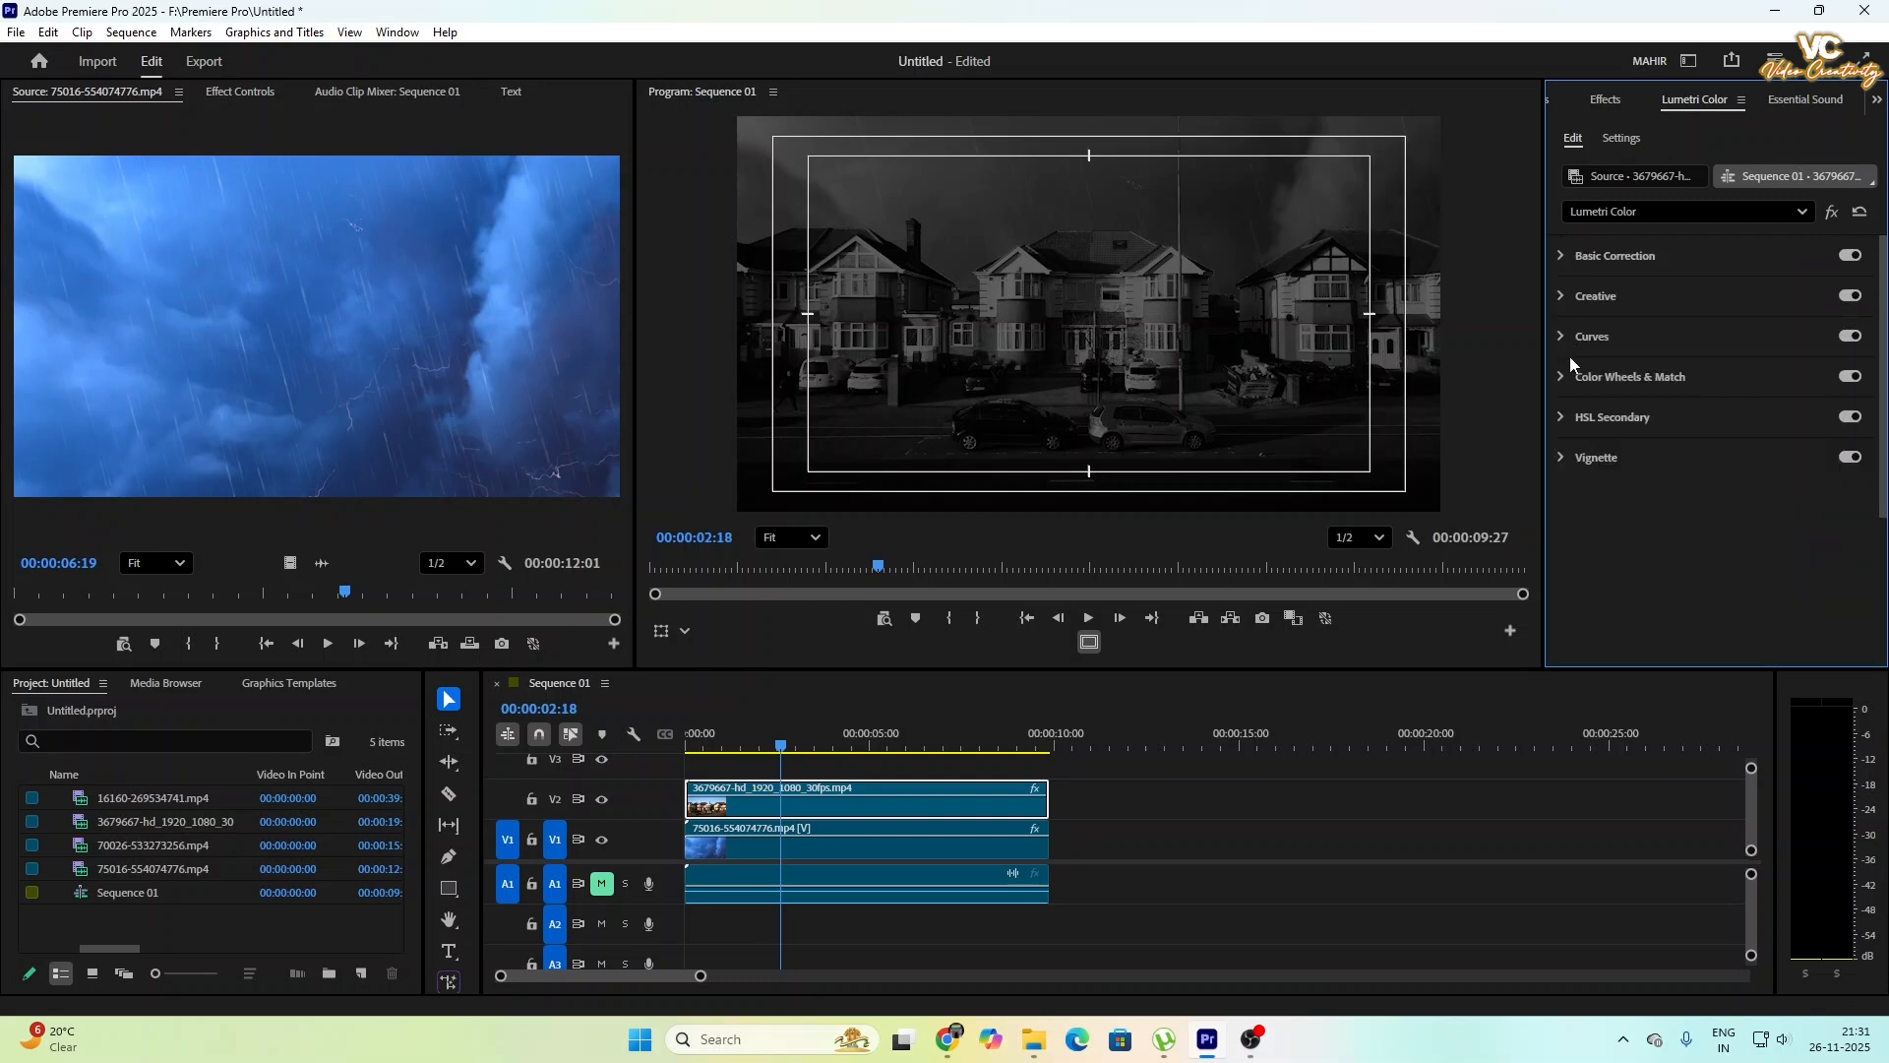
pyautogui.click(1563, 256)
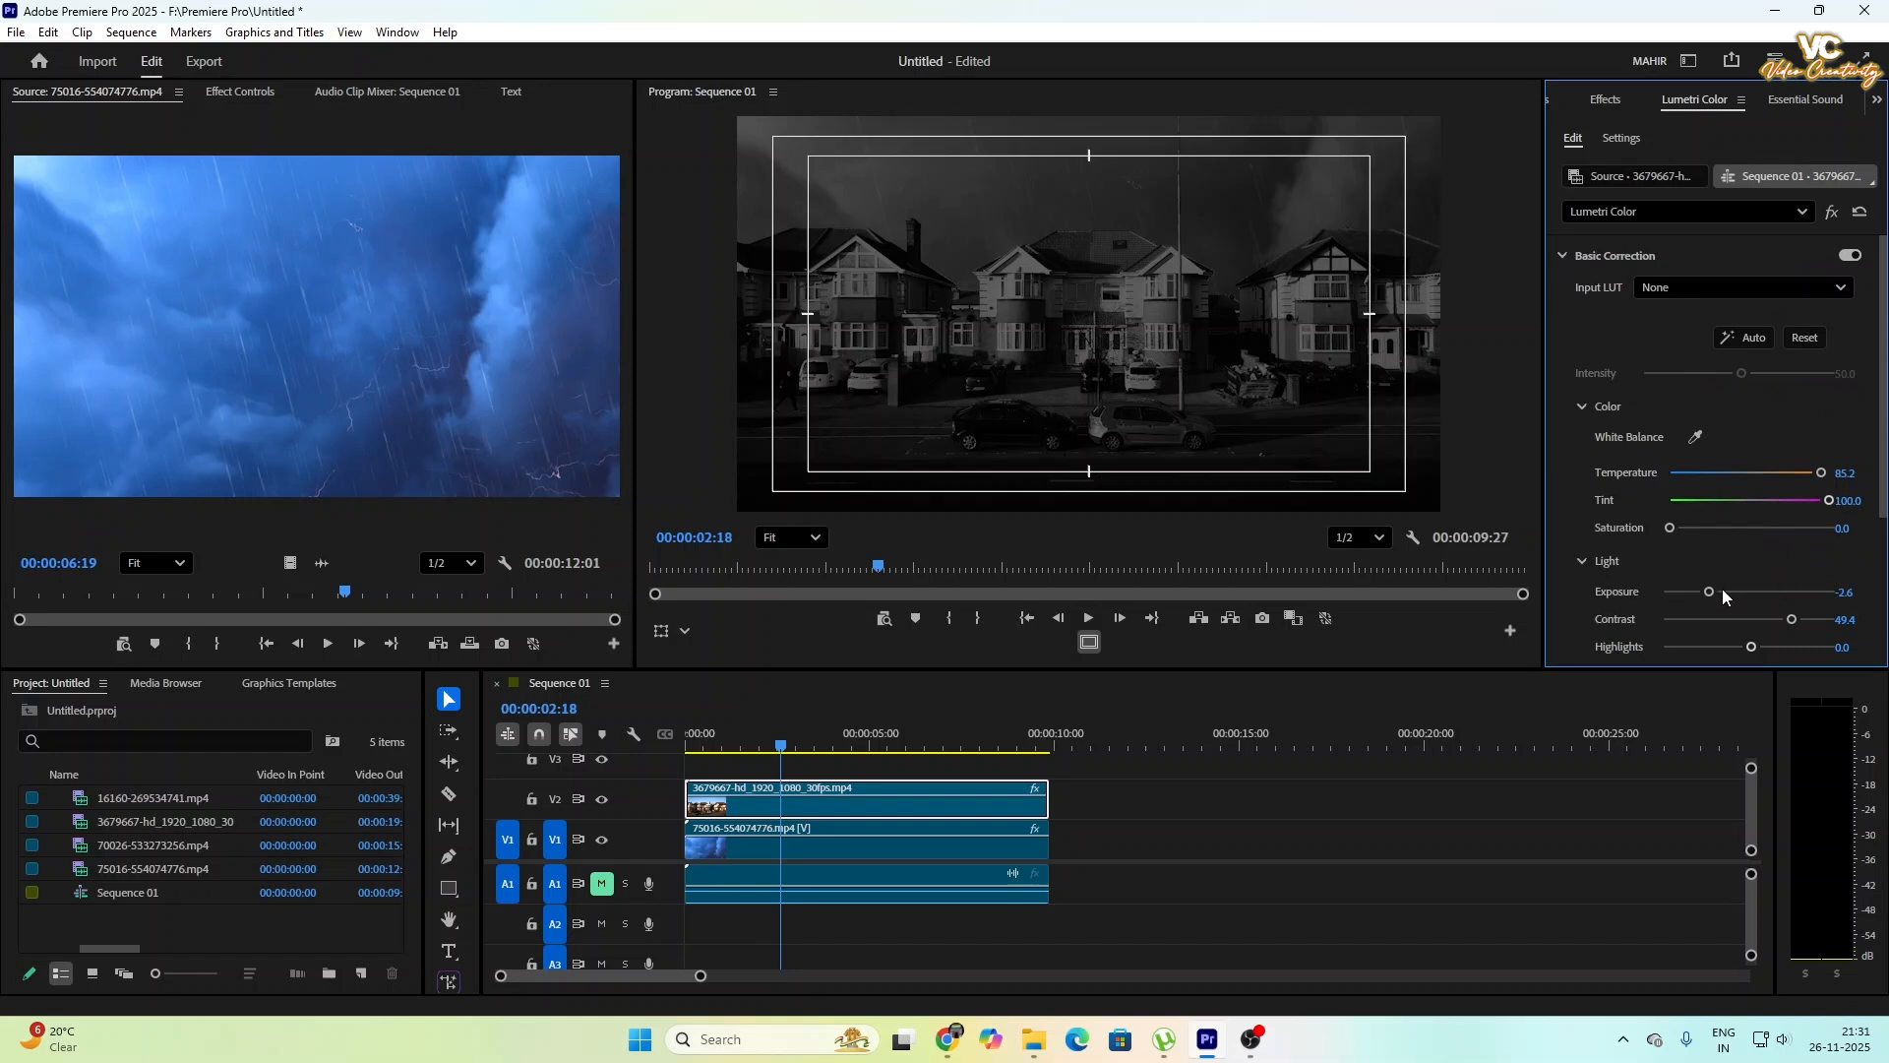
pyautogui.moveTo(1708, 592); pyautogui.dragTo(1737, 647)
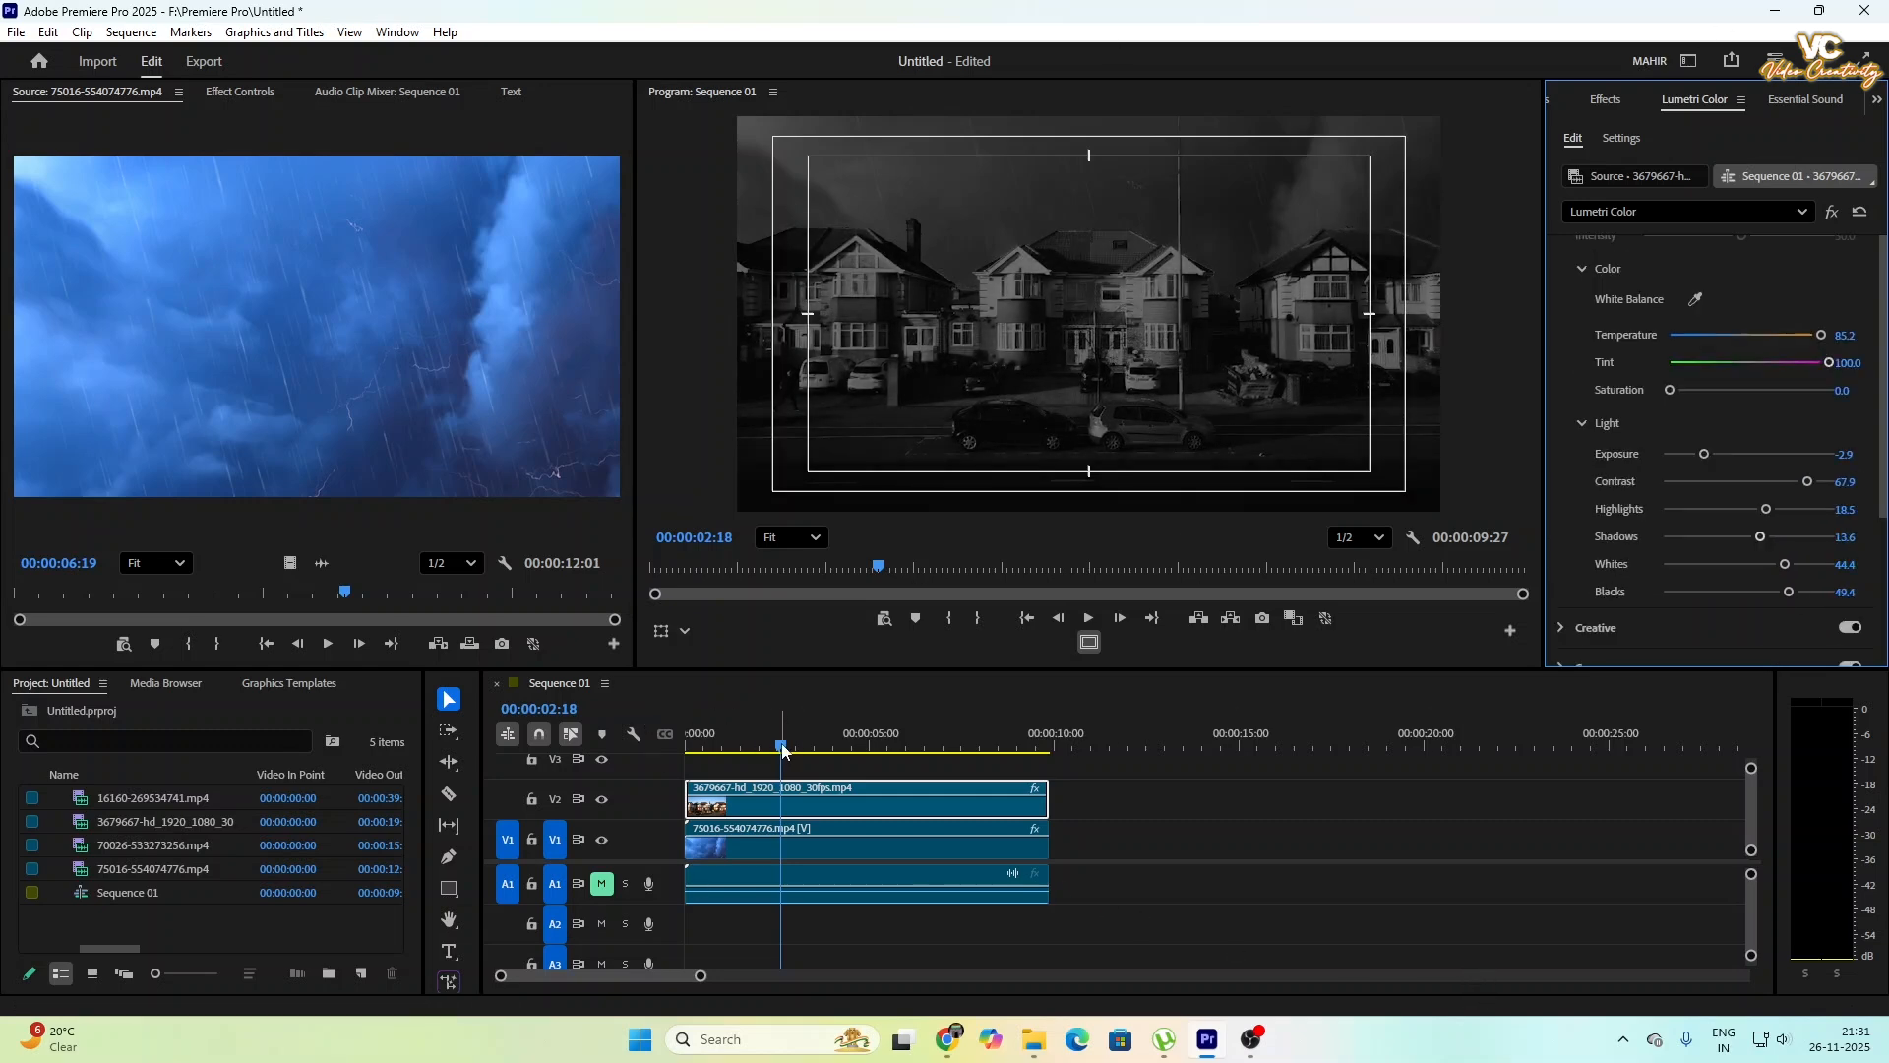
pyautogui.moveTo(782, 751); pyautogui.dragTo(677, 878)
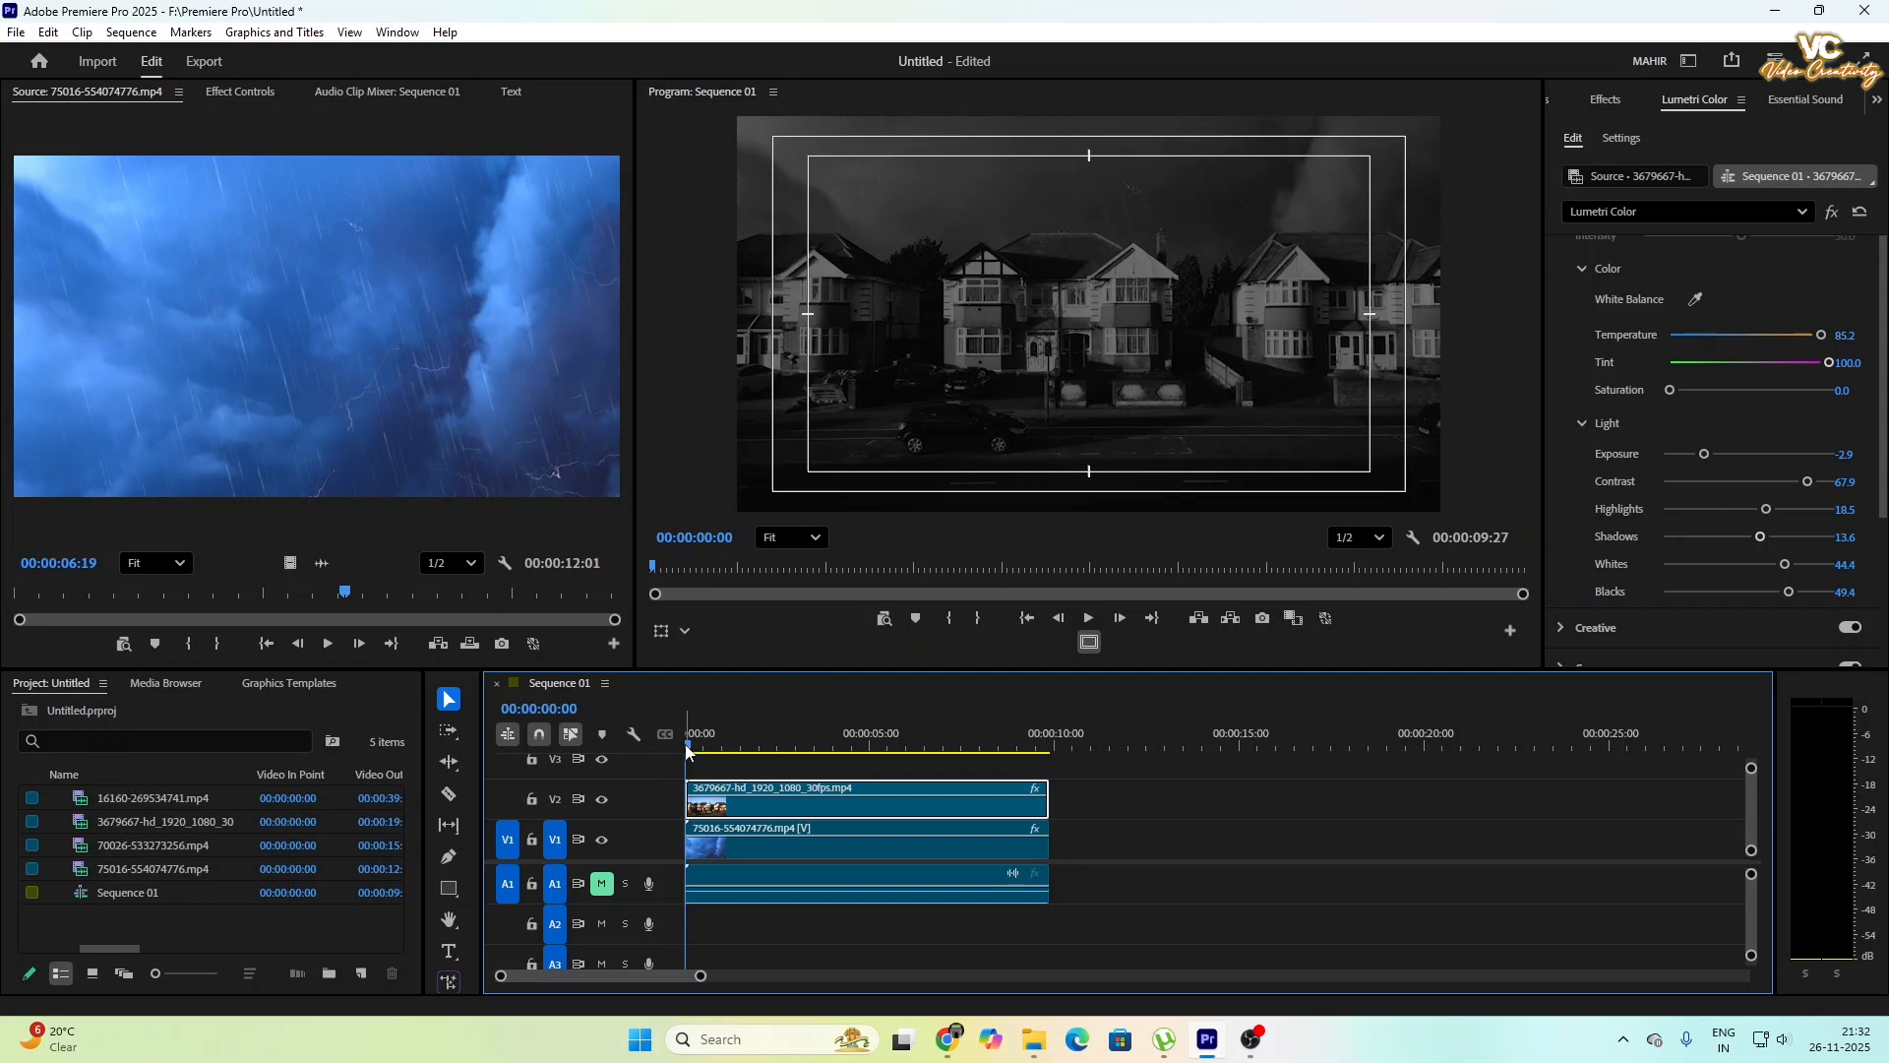
pyautogui.moveTo(694, 753)
pyautogui.mouseDown()
pyautogui.moveTo(710, 766)
pyautogui.moveTo(691, 763)
pyautogui.mouseUp()
# - Find the Lumetri Color effect and apply a second instance of it to the storm clip on V1
pyautogui.click(783, 847)
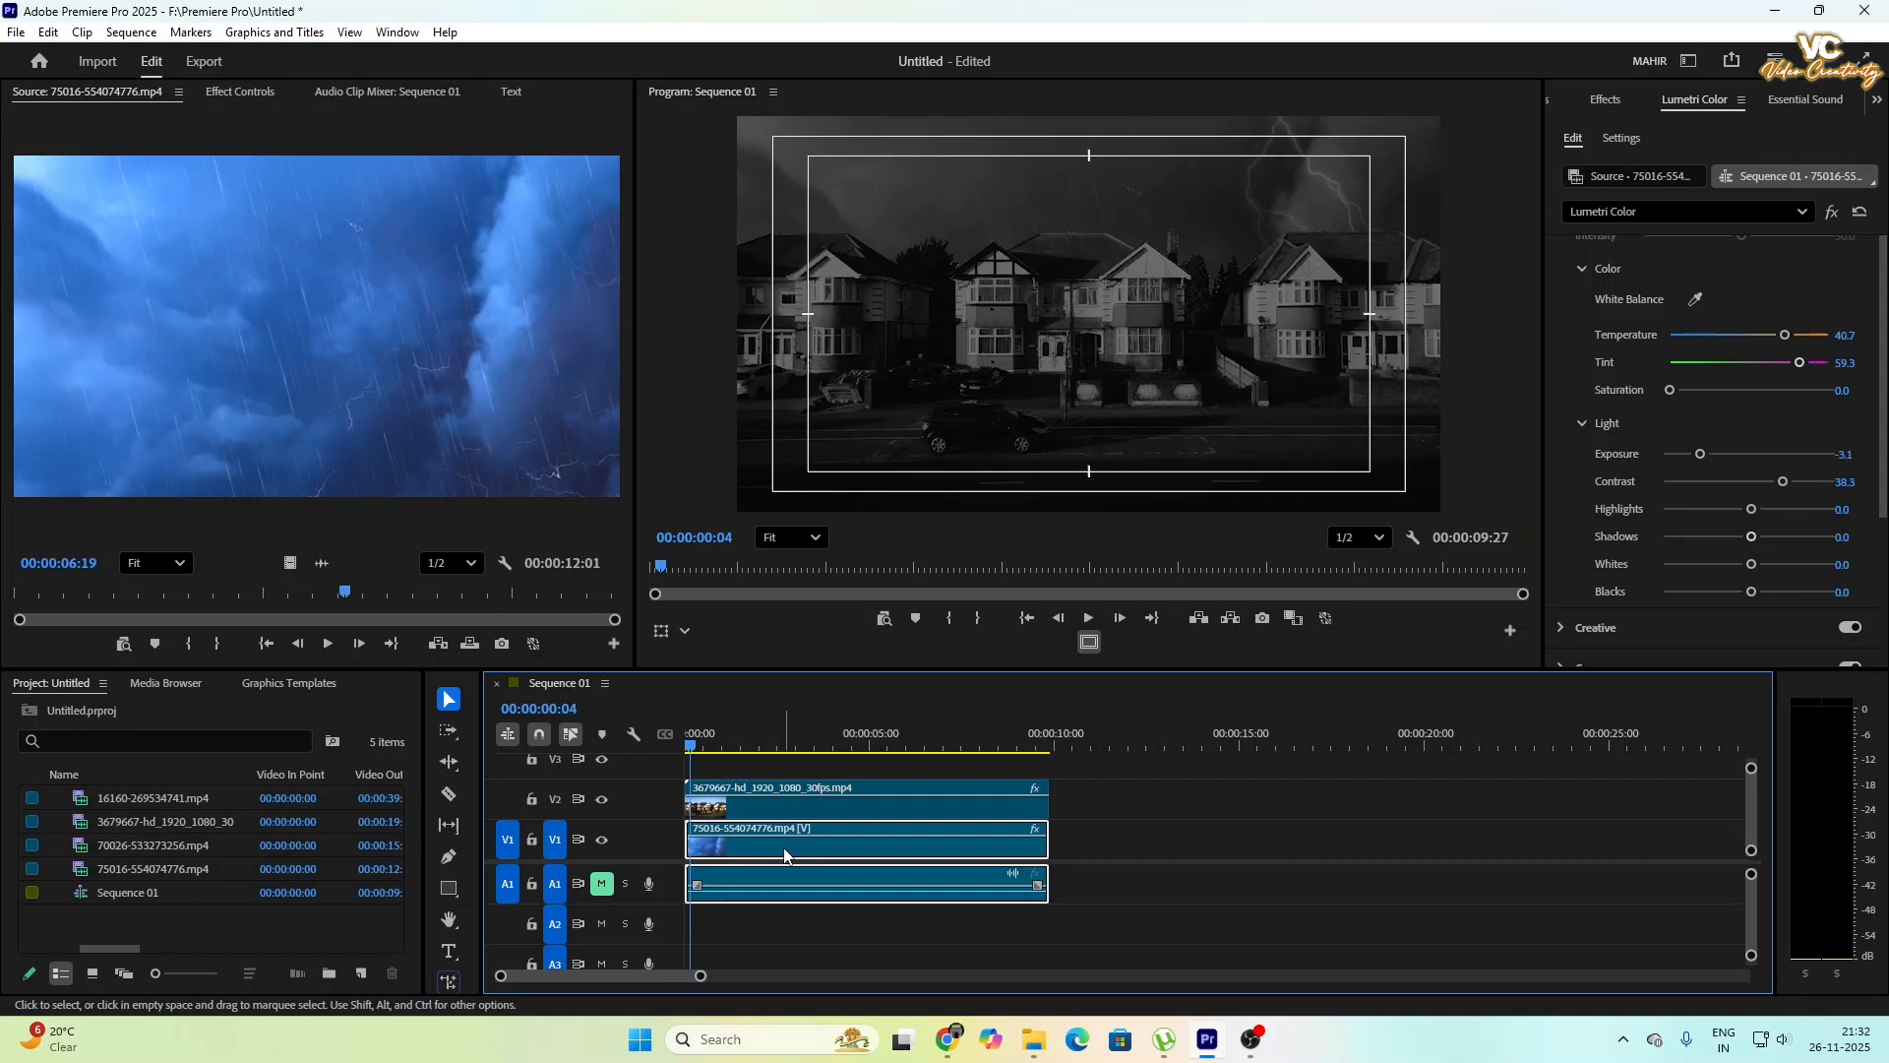
pyautogui.click(1605, 102)
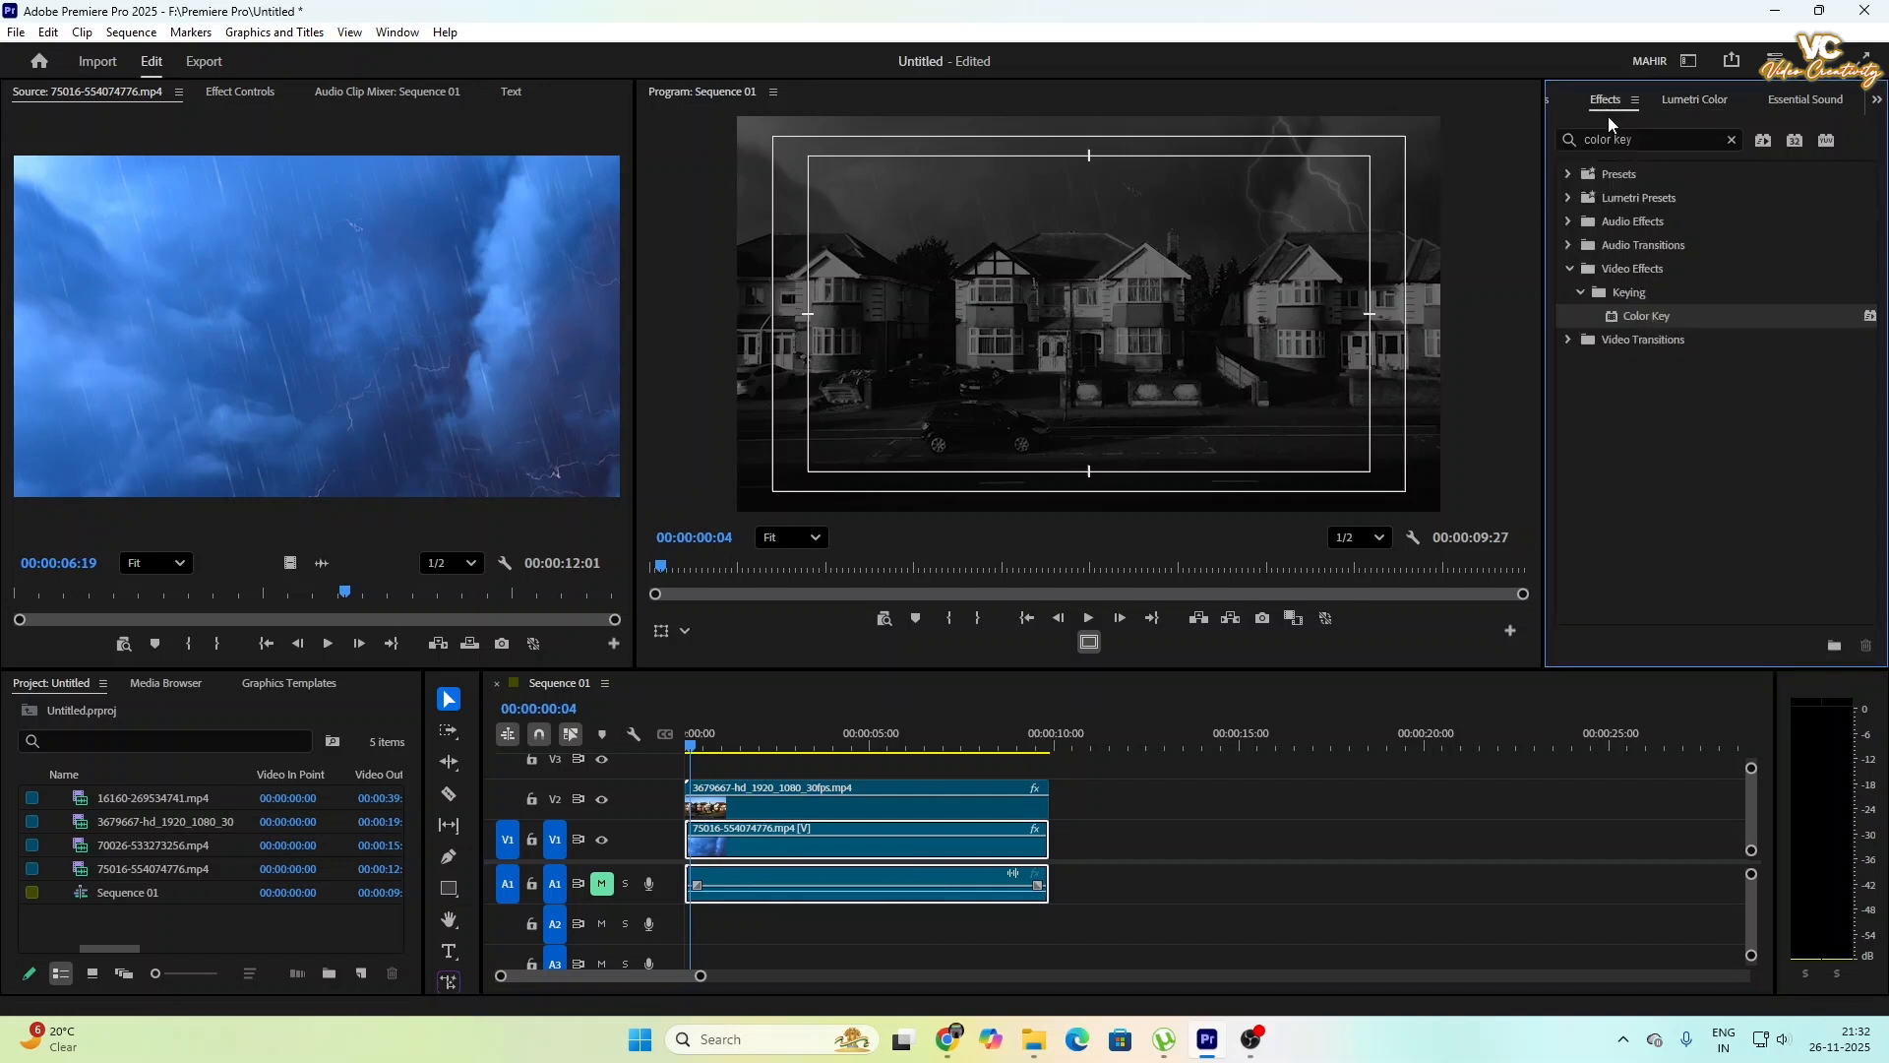
pyautogui.click(1737, 138)
pyautogui.click(1700, 138)
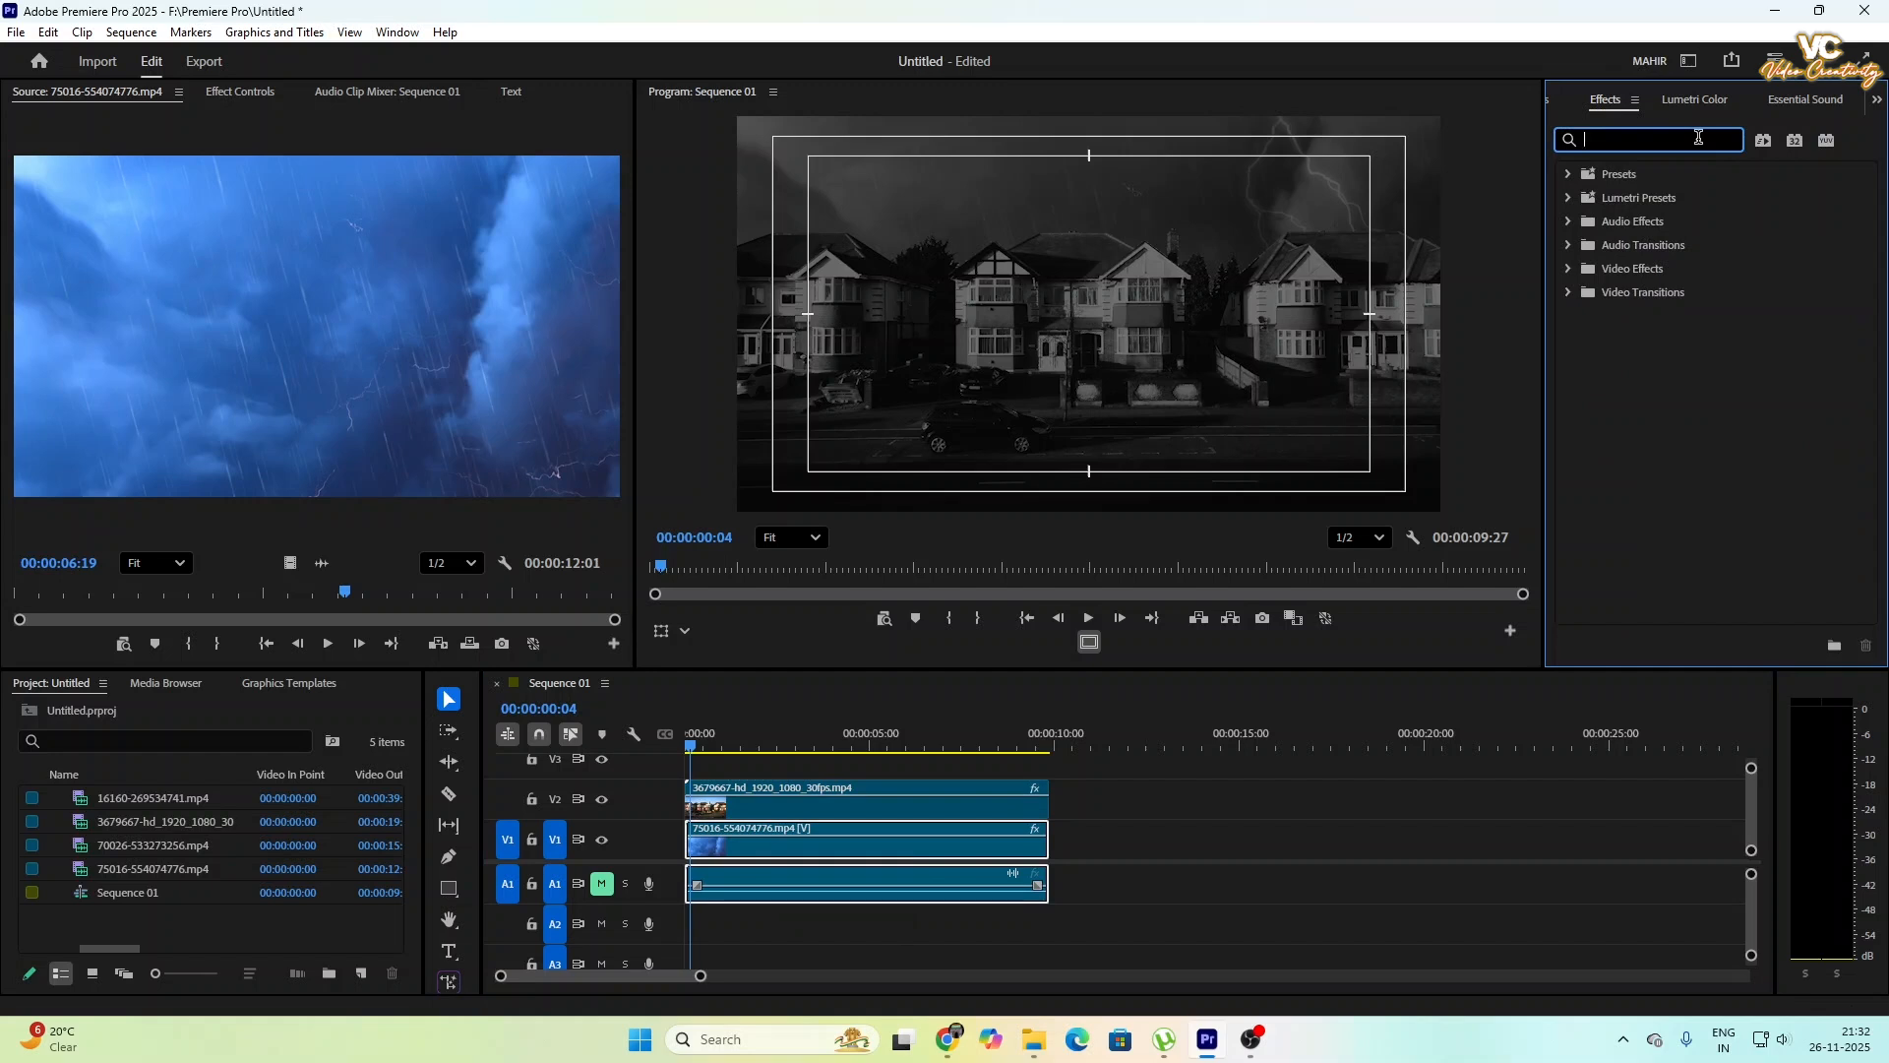
pyautogui.write('lumetri color')
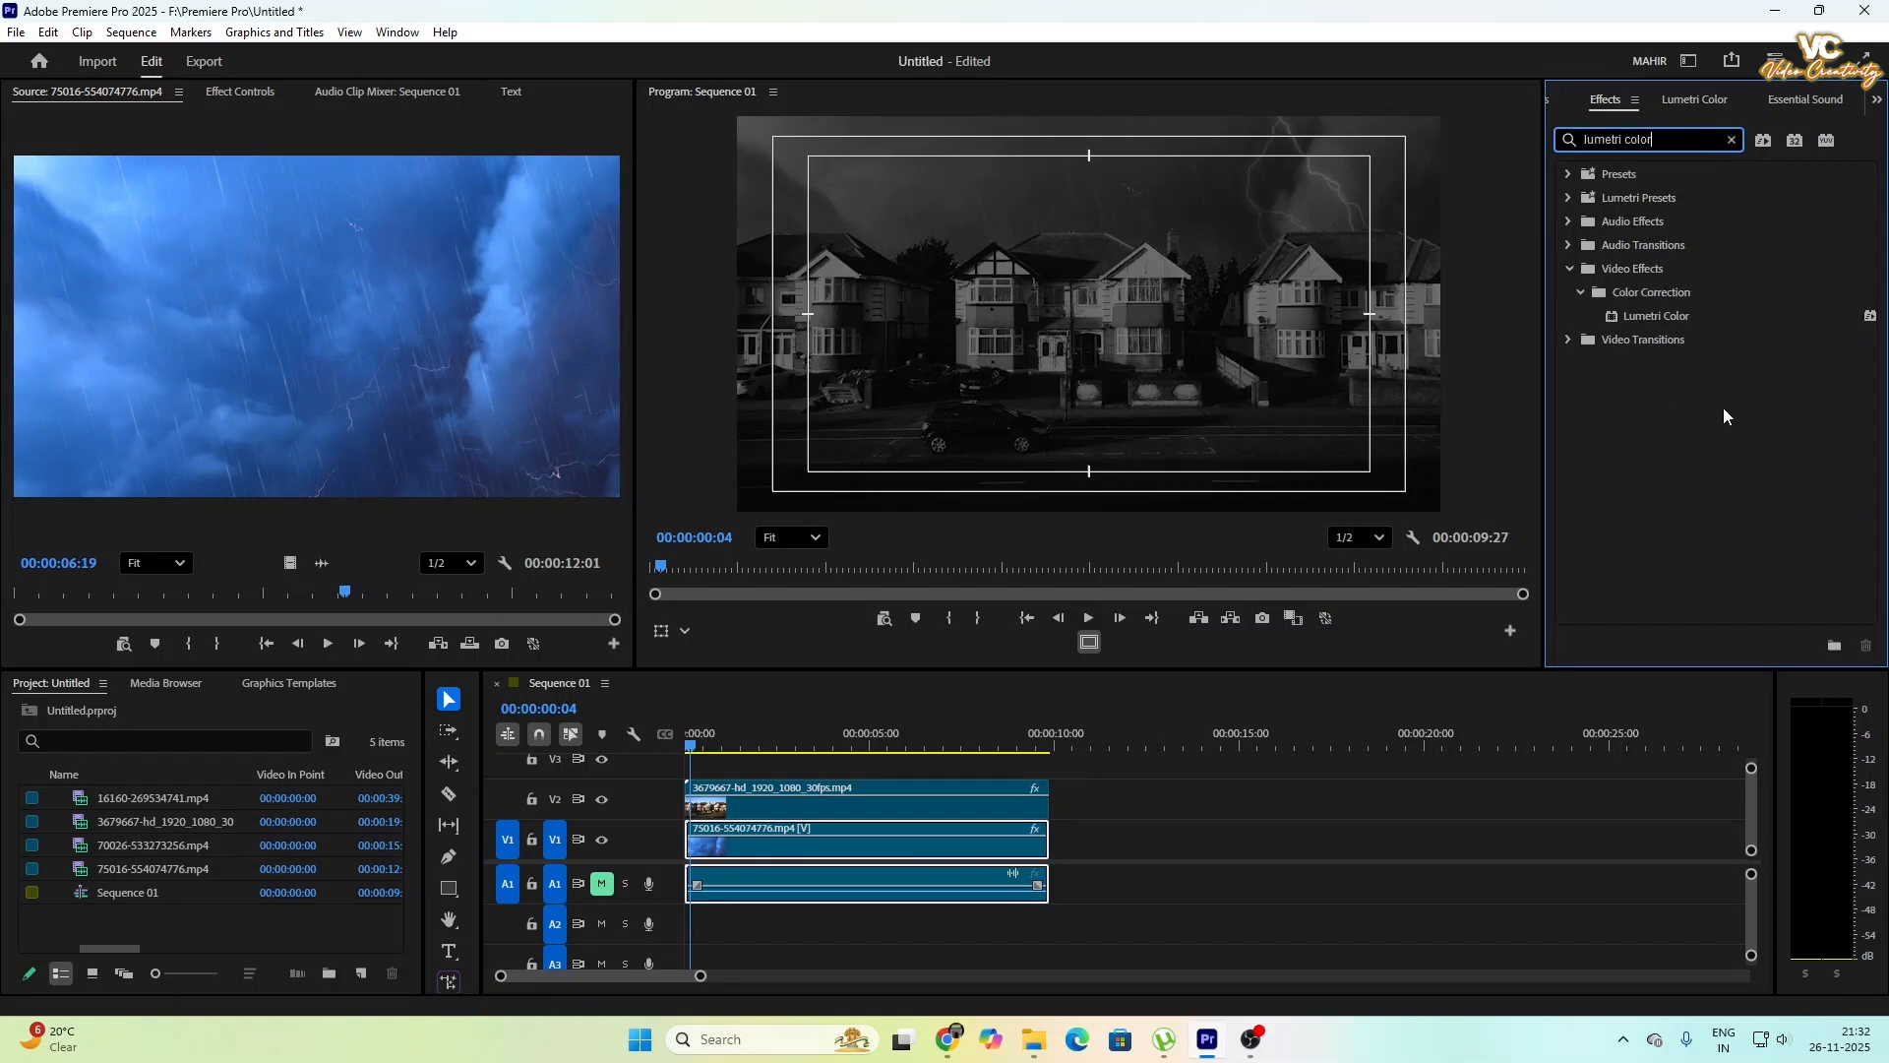
pyautogui.moveTo(1676, 315); pyautogui.dragTo(813, 850)
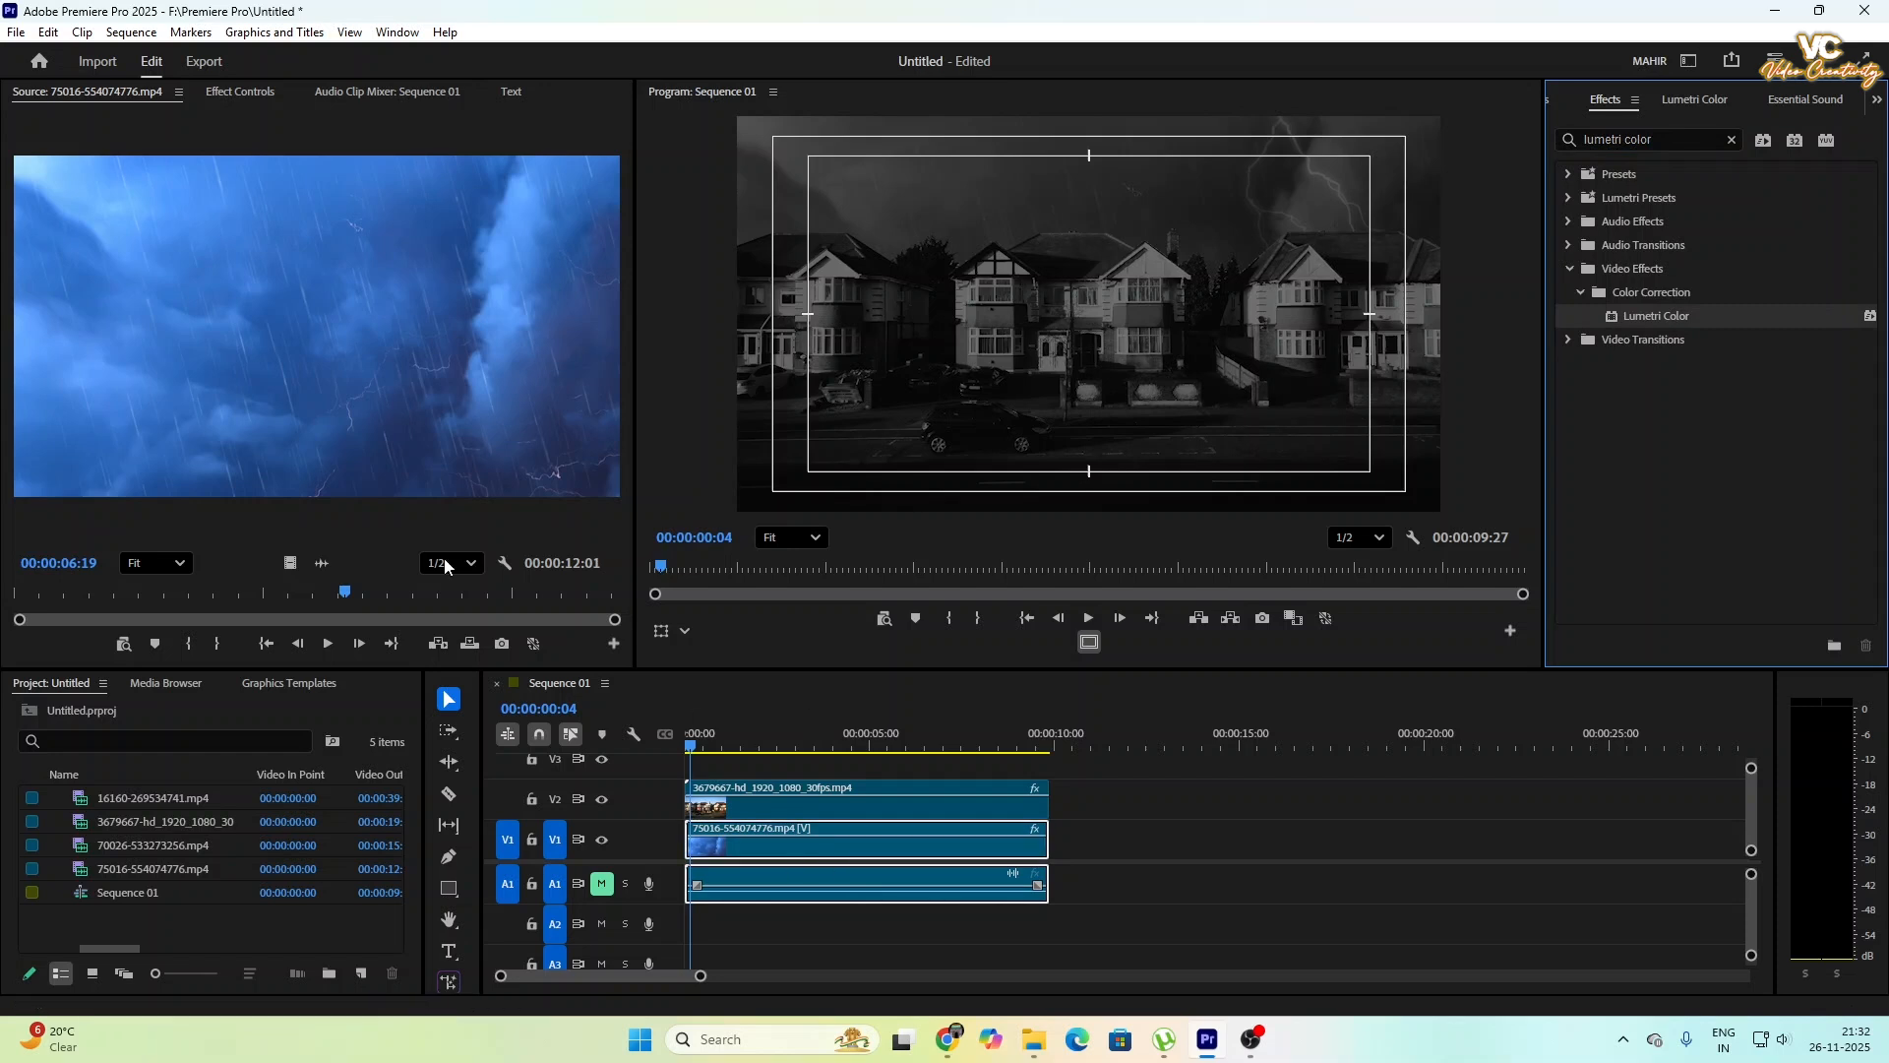
# - Start exposure keyframing at 00:00:00:00 with value 0.0 in the storm clip's second Lumetri Color effect
pyautogui.click(250, 85)
pyautogui.scroll(-5, 281, 535)
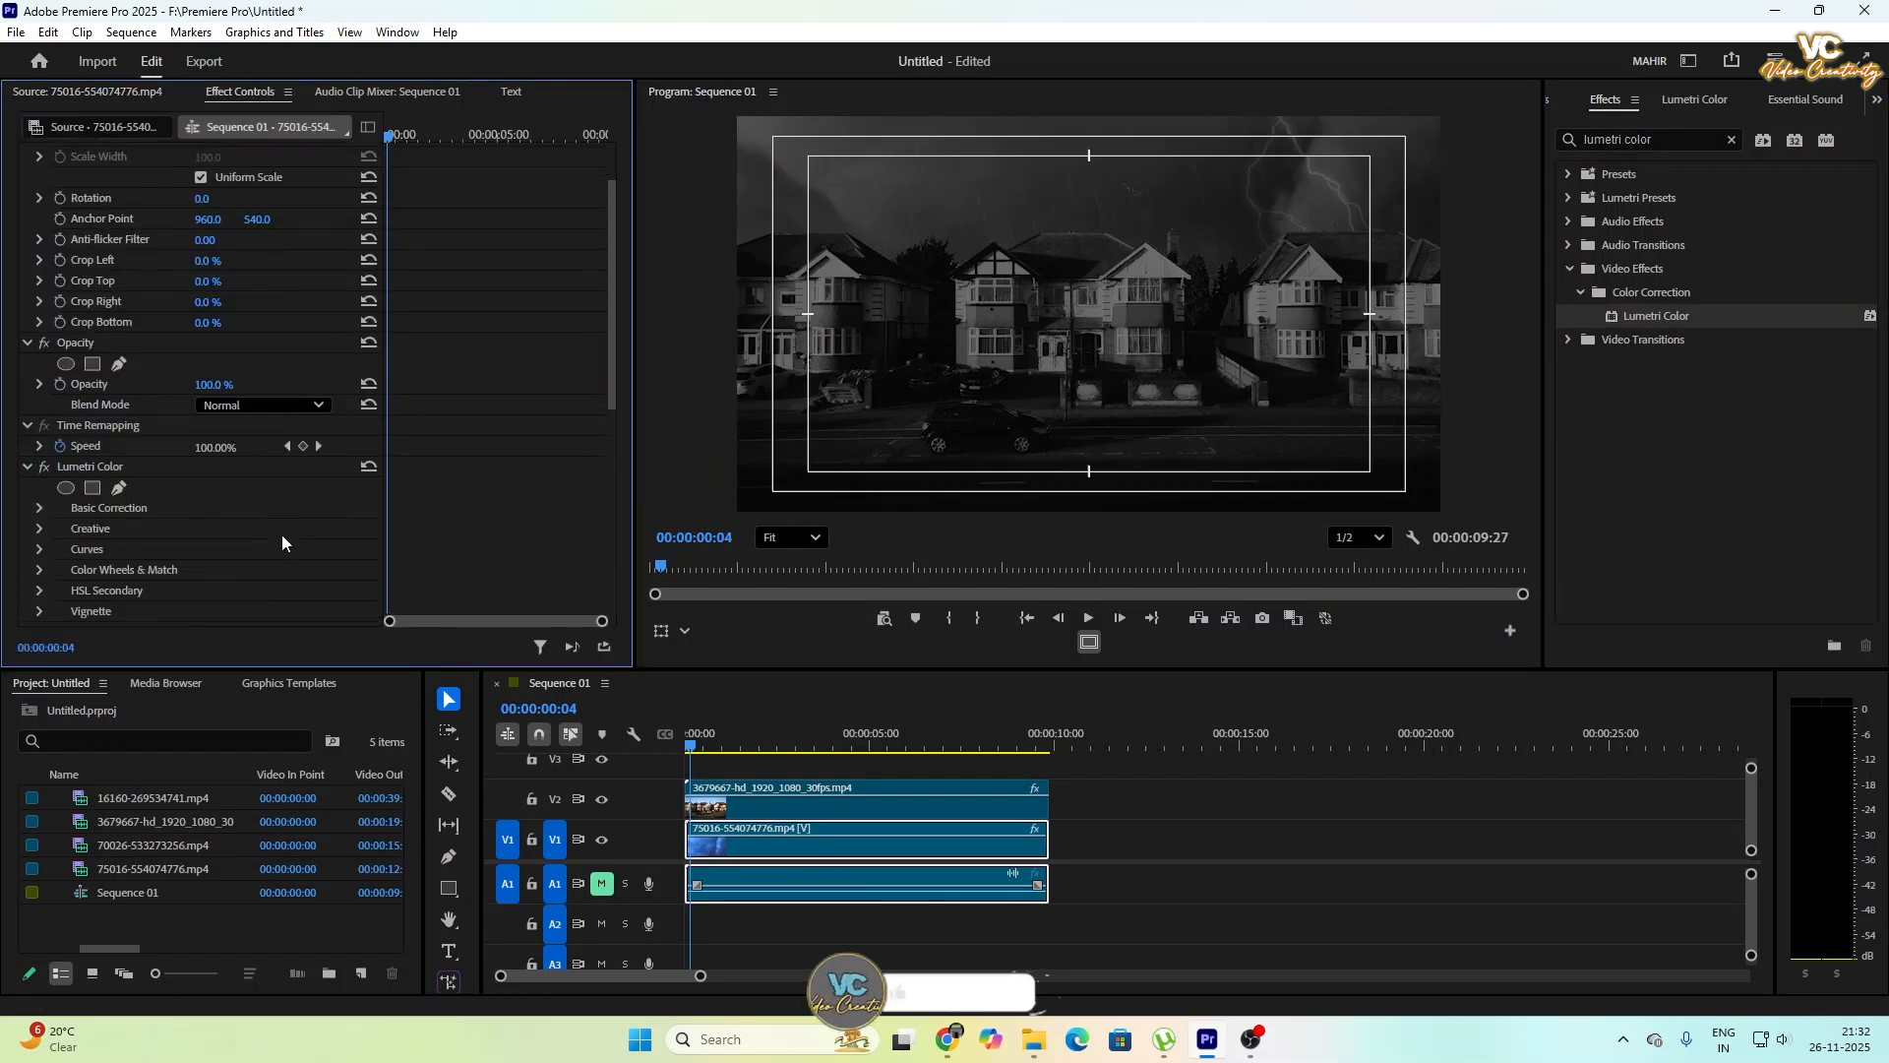
pyautogui.scroll(-4, 281, 535)
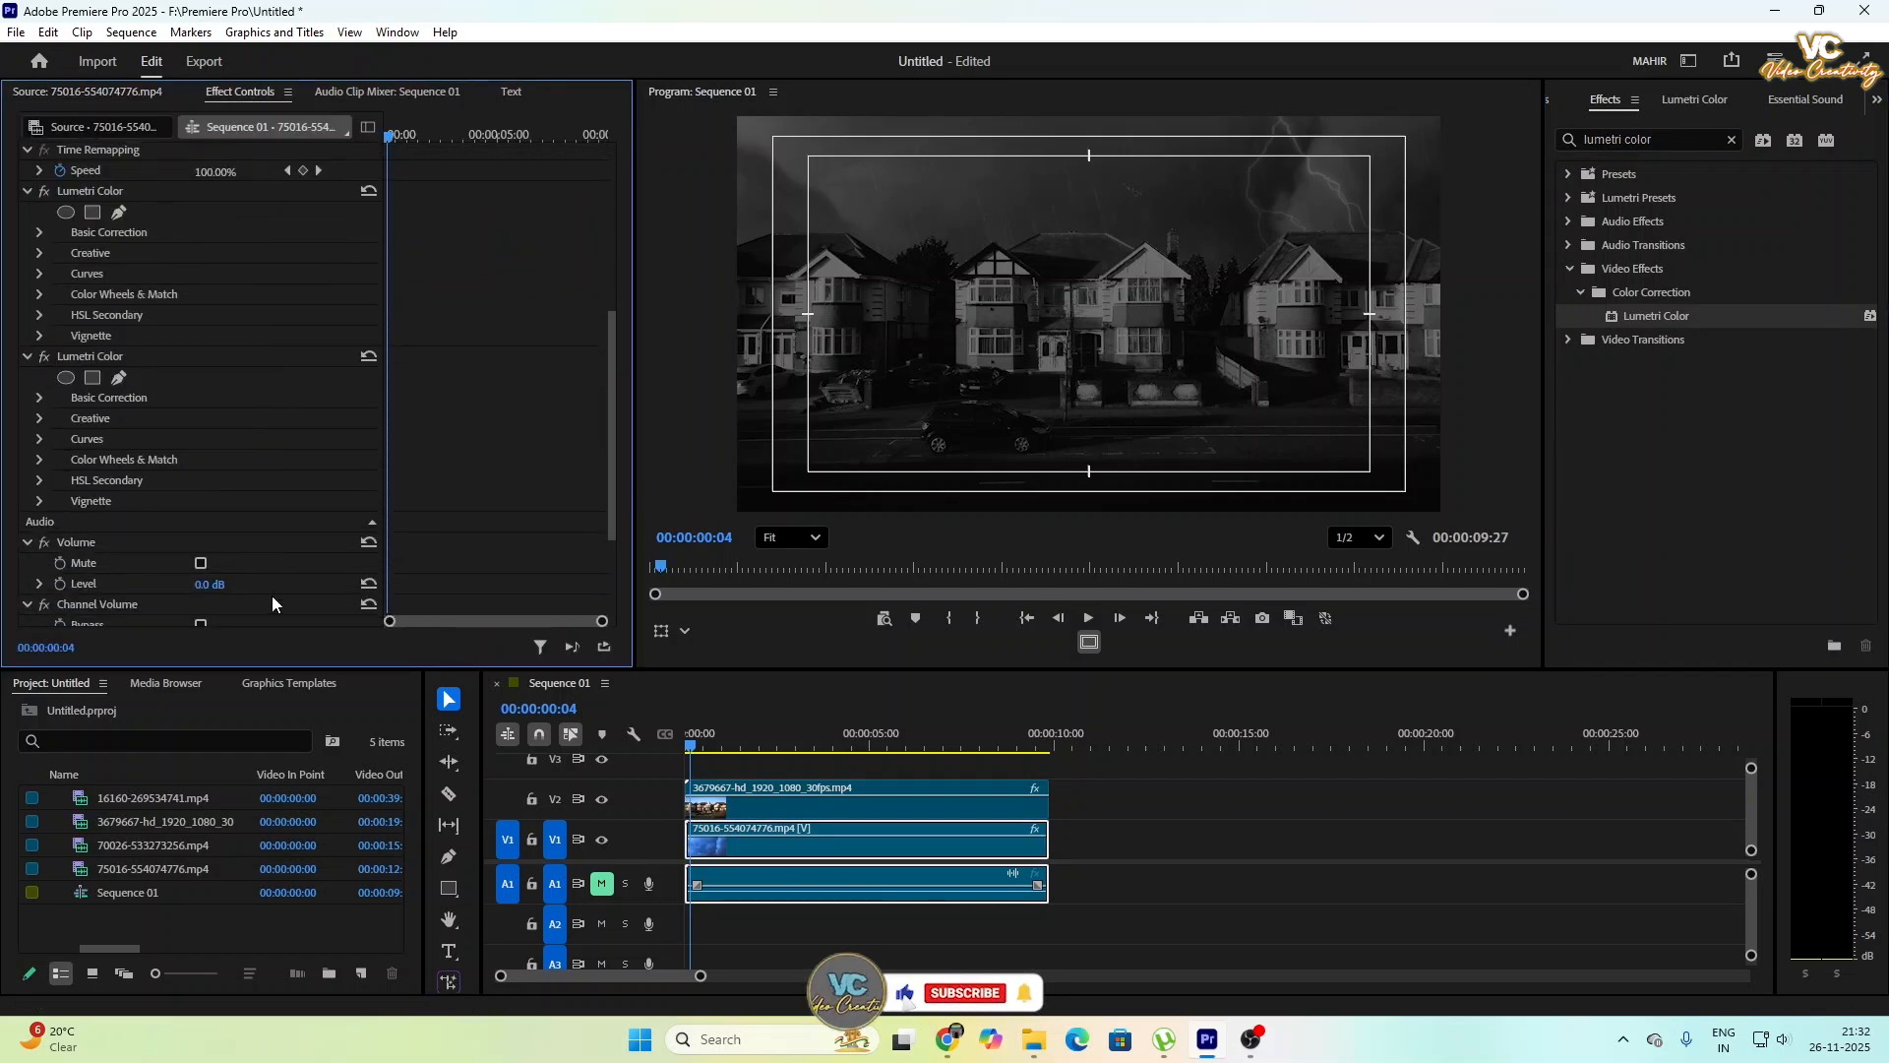
pyautogui.scroll(-1, 150, 490)
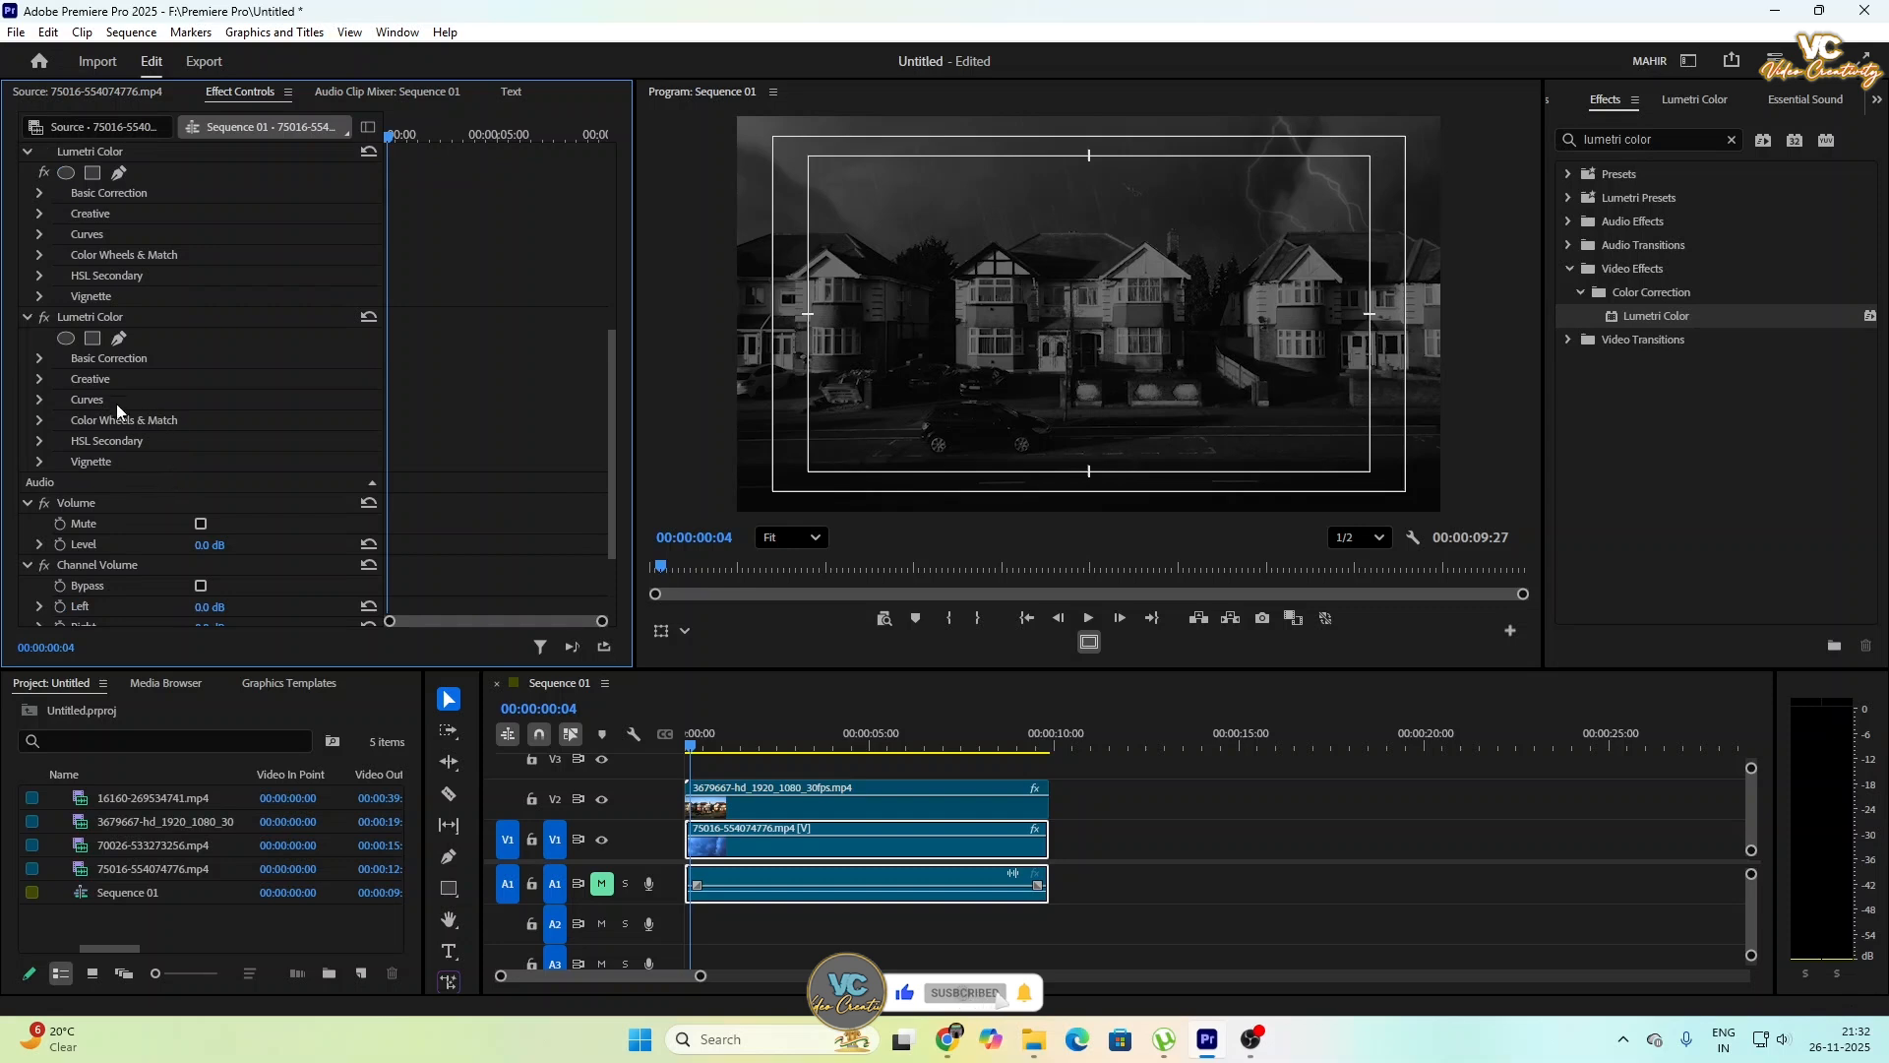
pyautogui.click(38, 359)
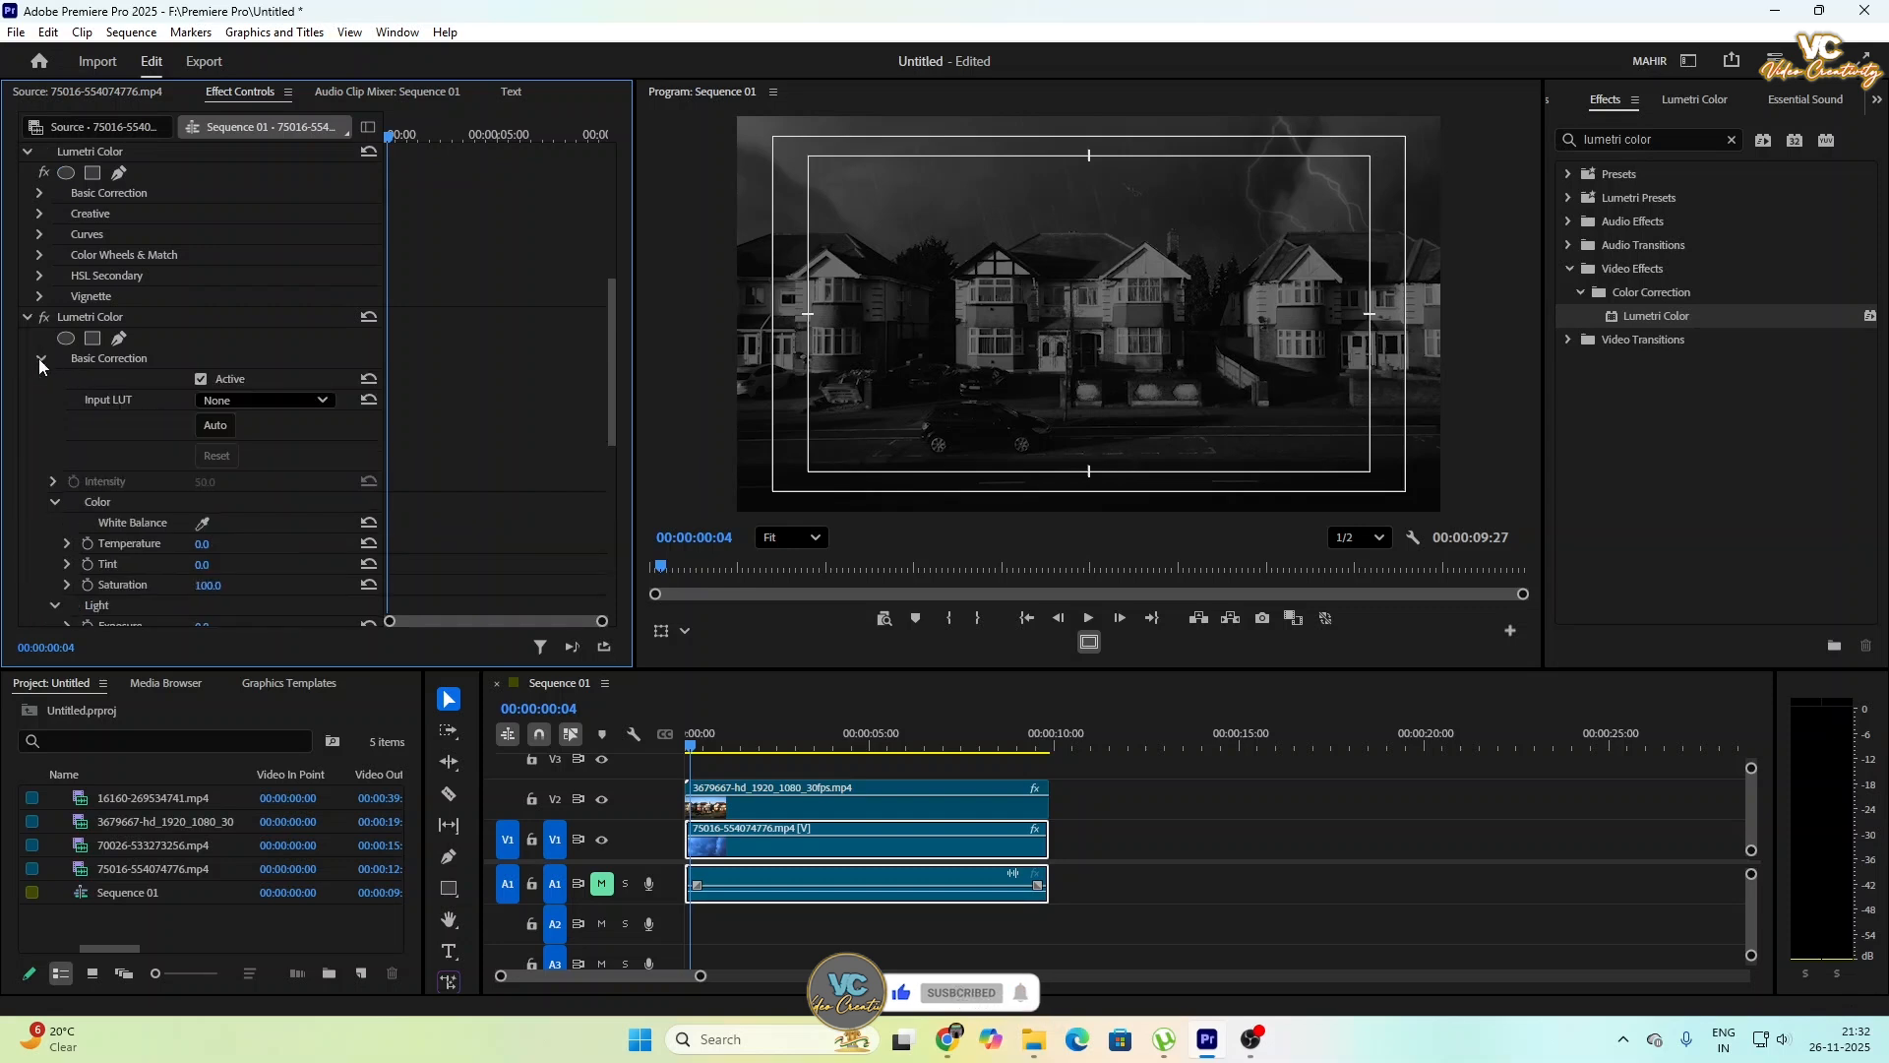
pyautogui.scroll(-1, 71, 445)
pyautogui.scroll(-2, 73, 447)
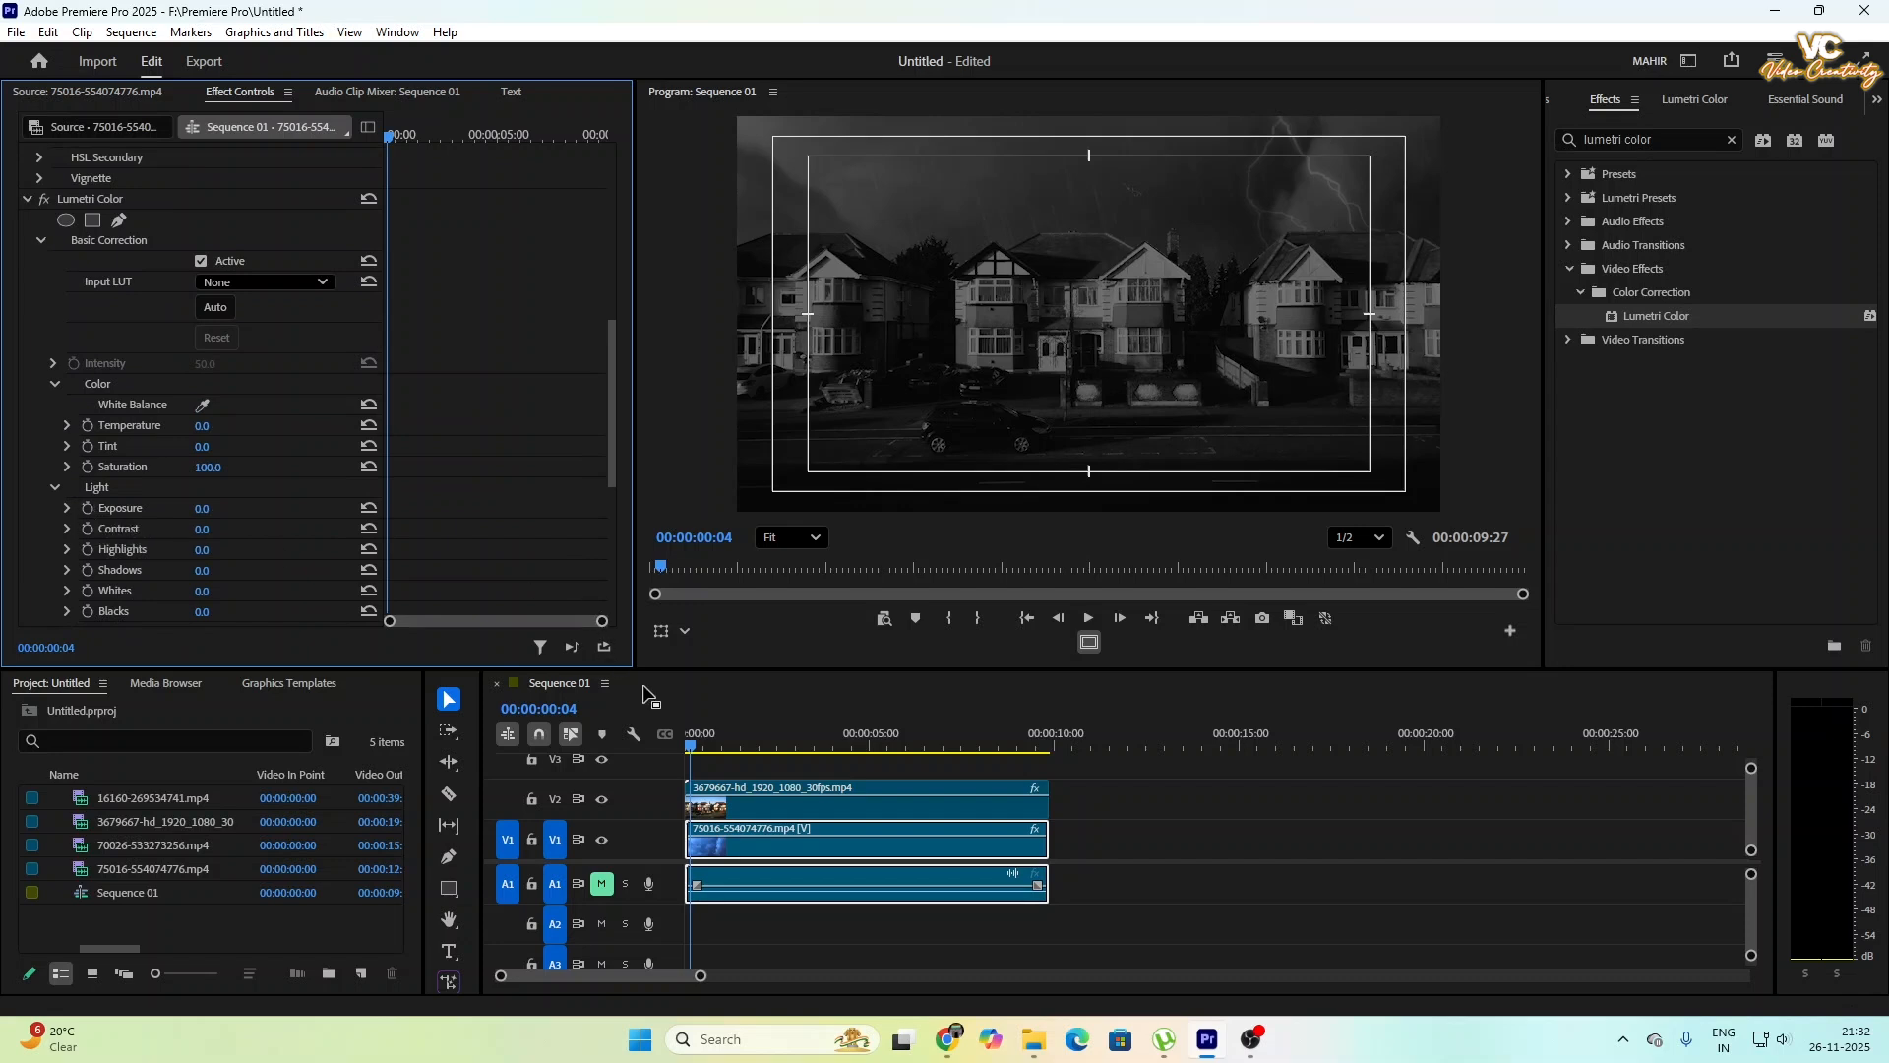
pyautogui.moveTo(693, 750); pyautogui.dragTo(672, 762)
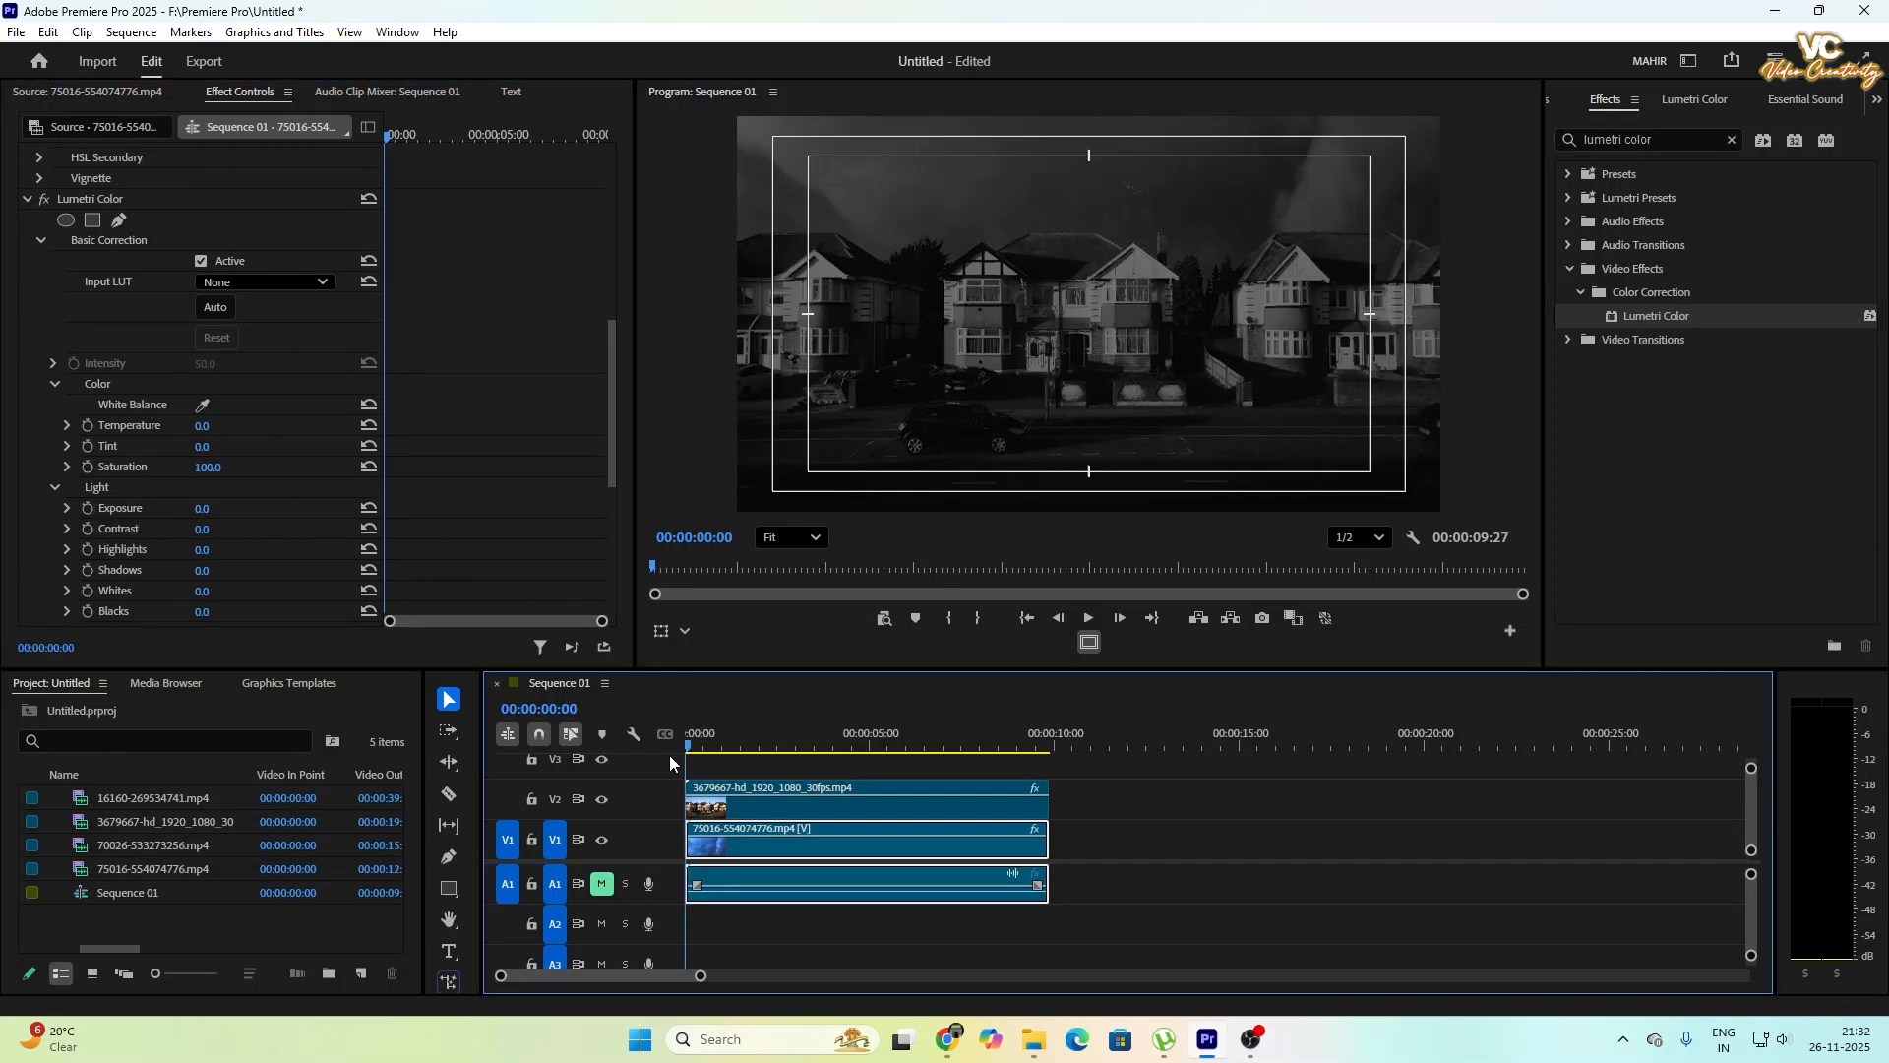
pyautogui.click(89, 509)
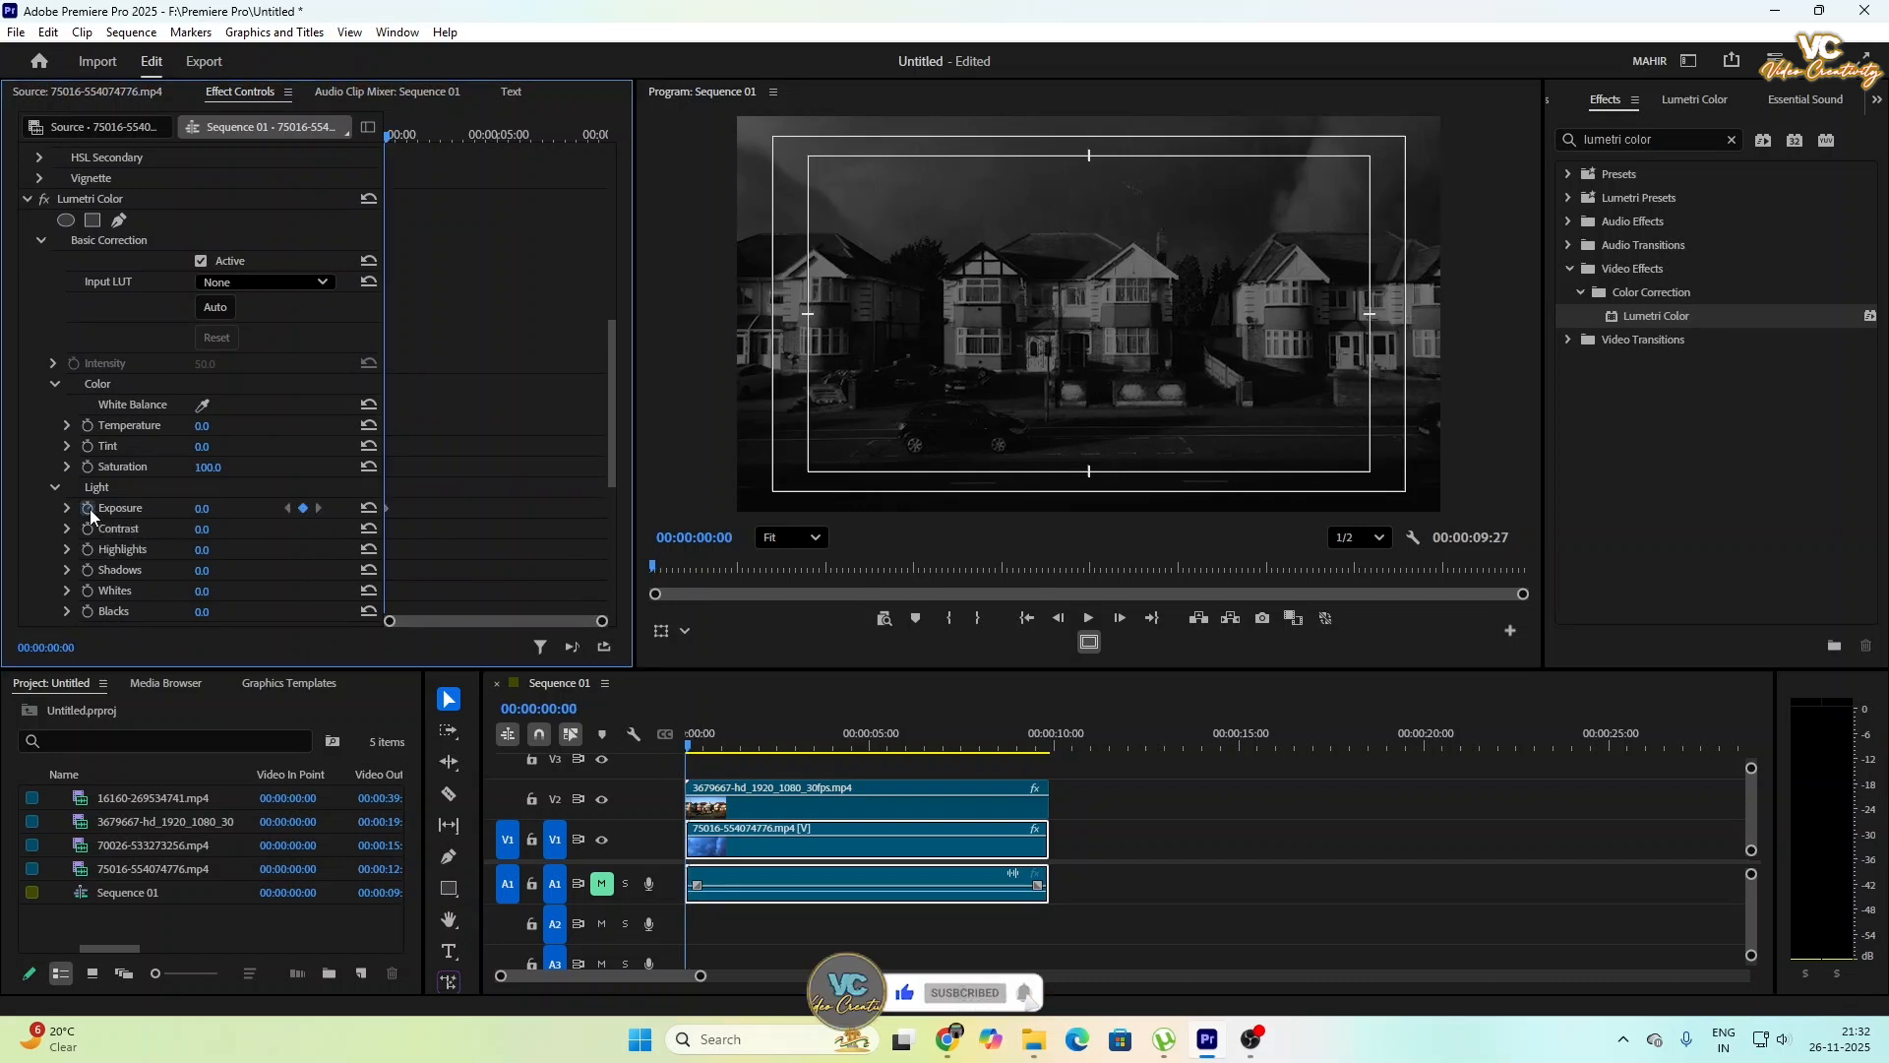
# - Add an exposure keyframe of 2.0 at 00:00:00:14 in the second Lumetri Color effect
pyautogui.click(390, 136)
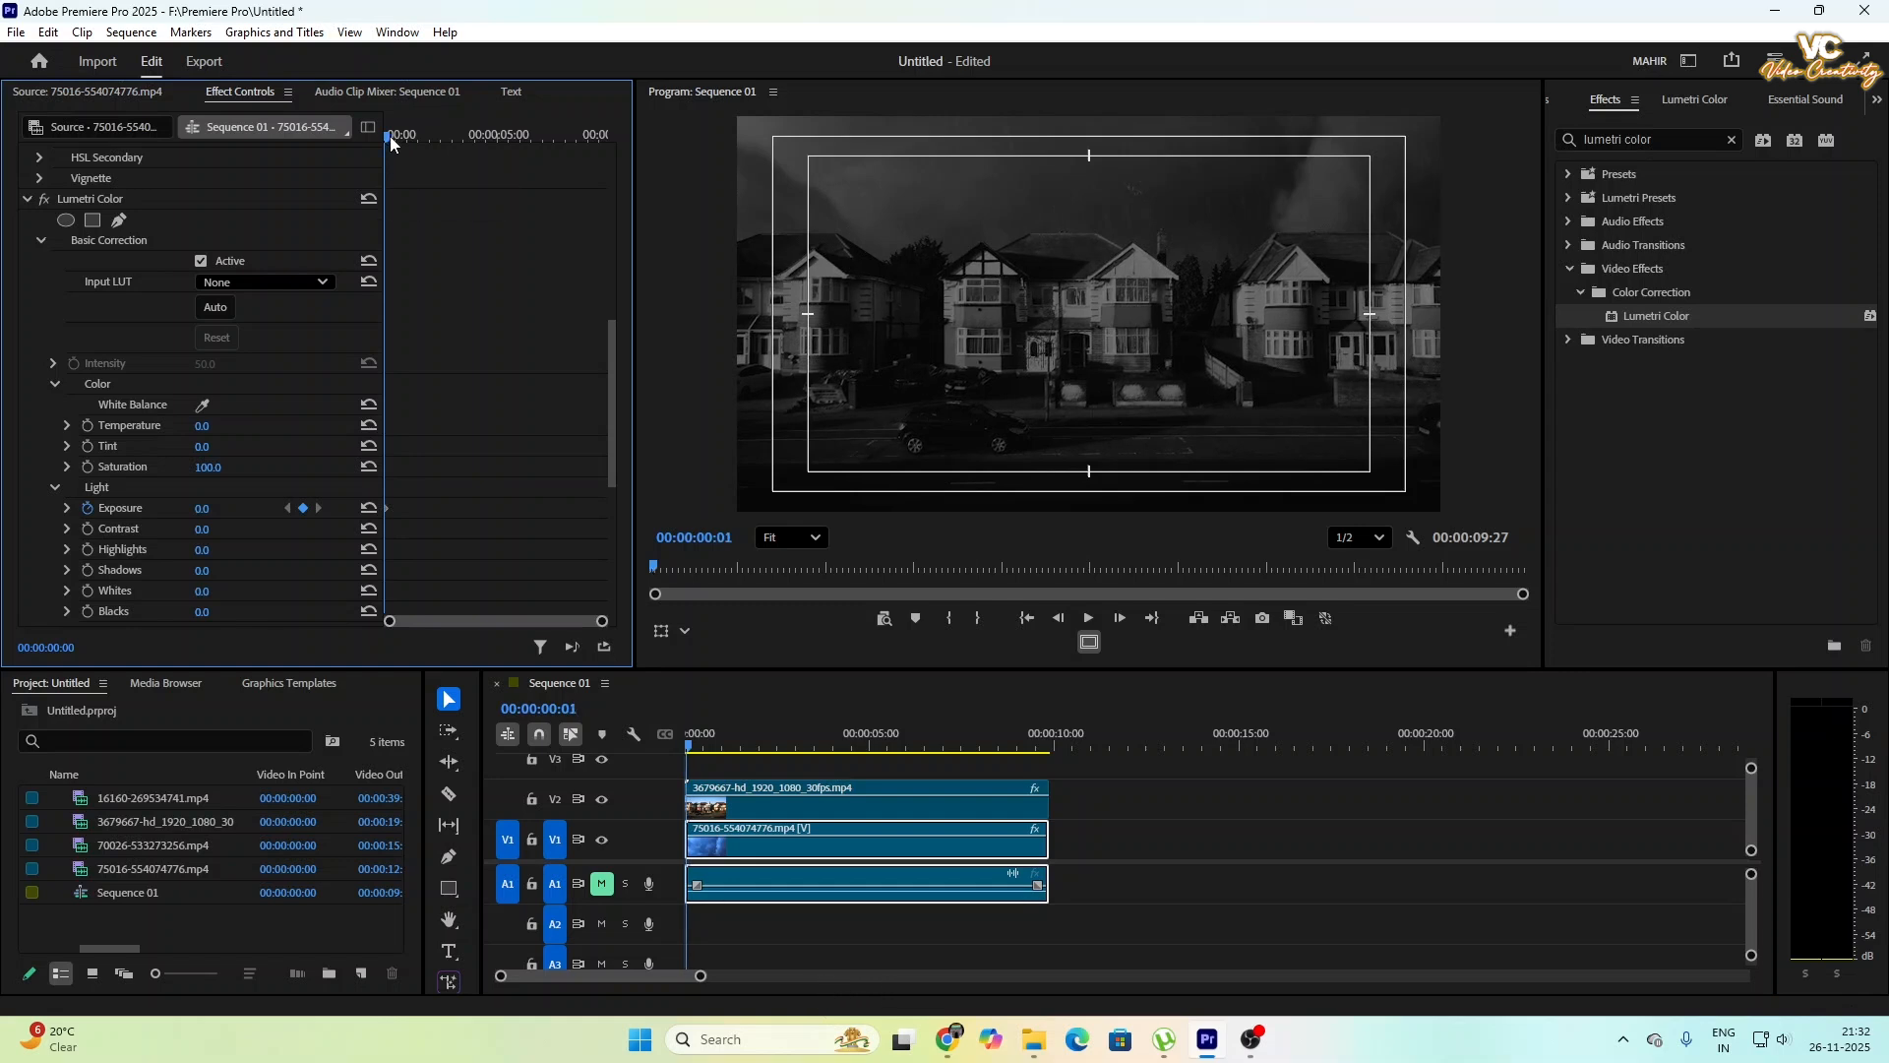
pyautogui.moveTo(389, 136); pyautogui.dragTo(398, 140)
pyautogui.click(207, 509)
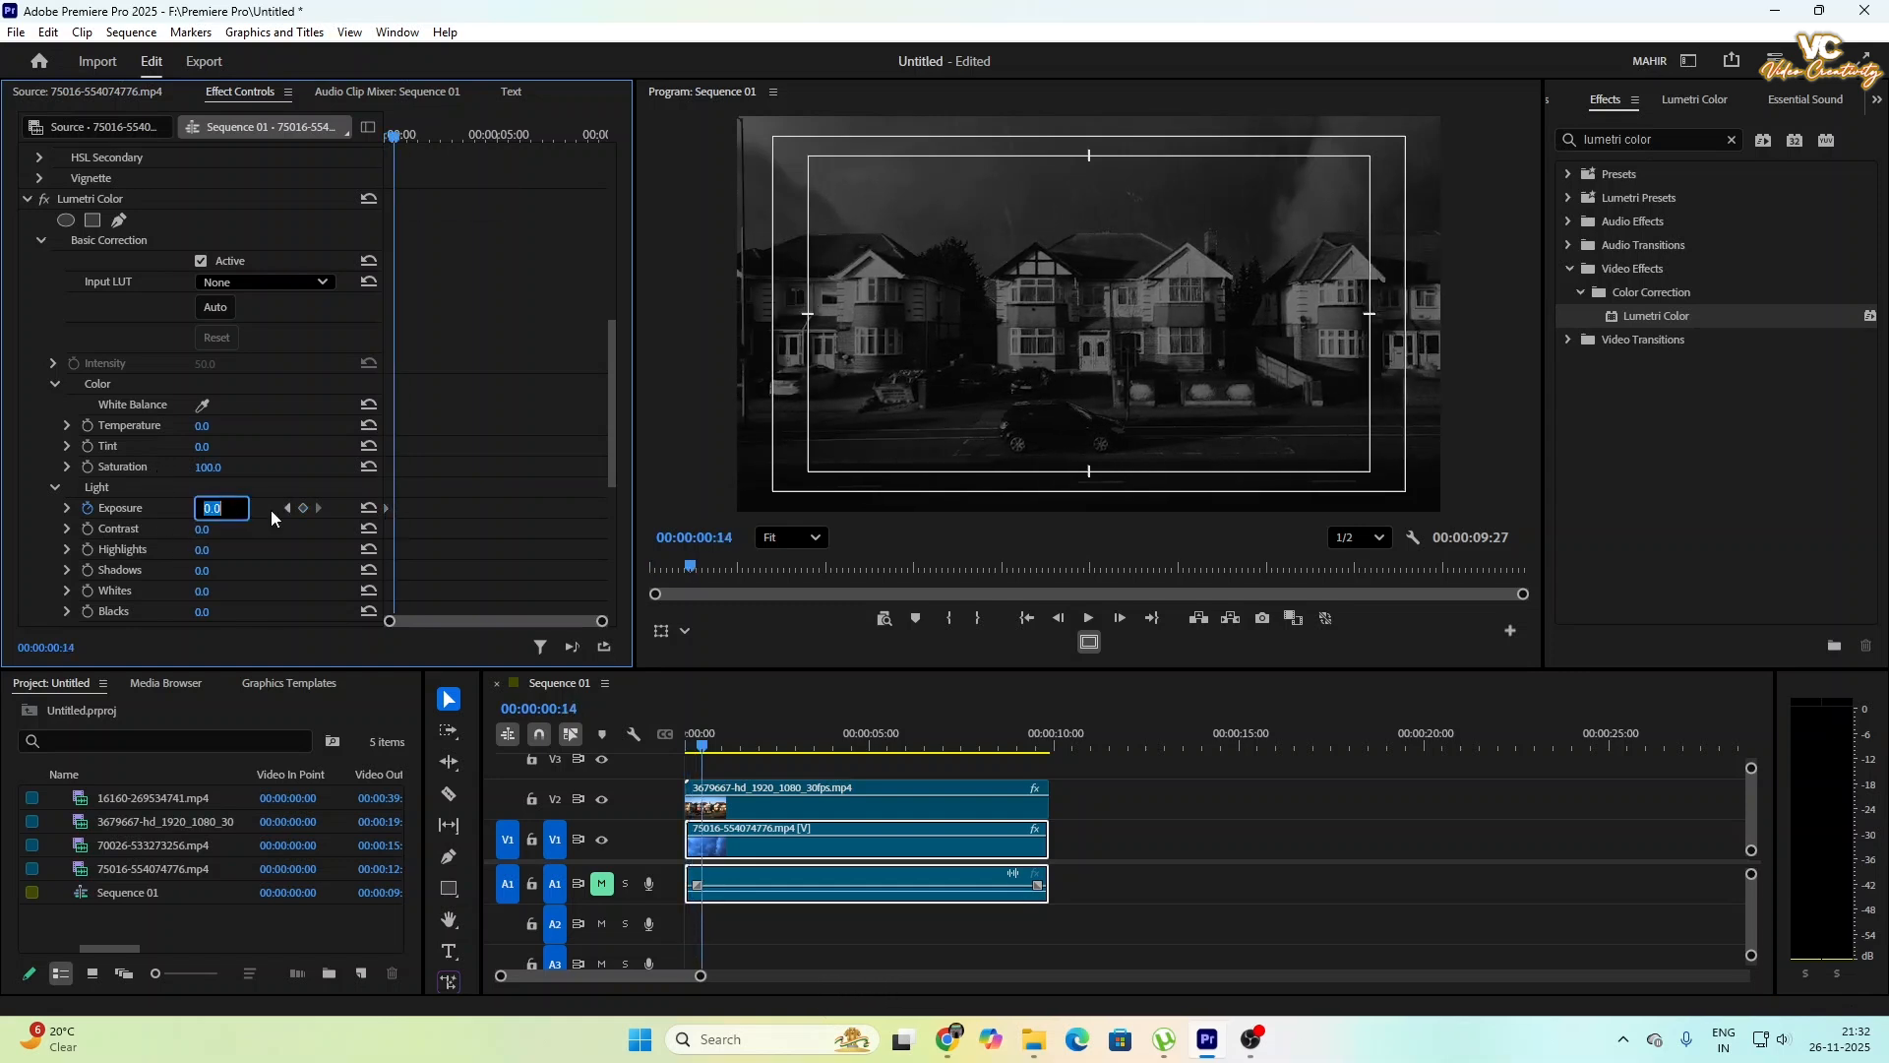
pyautogui.write('2')
pyautogui.press('Return')
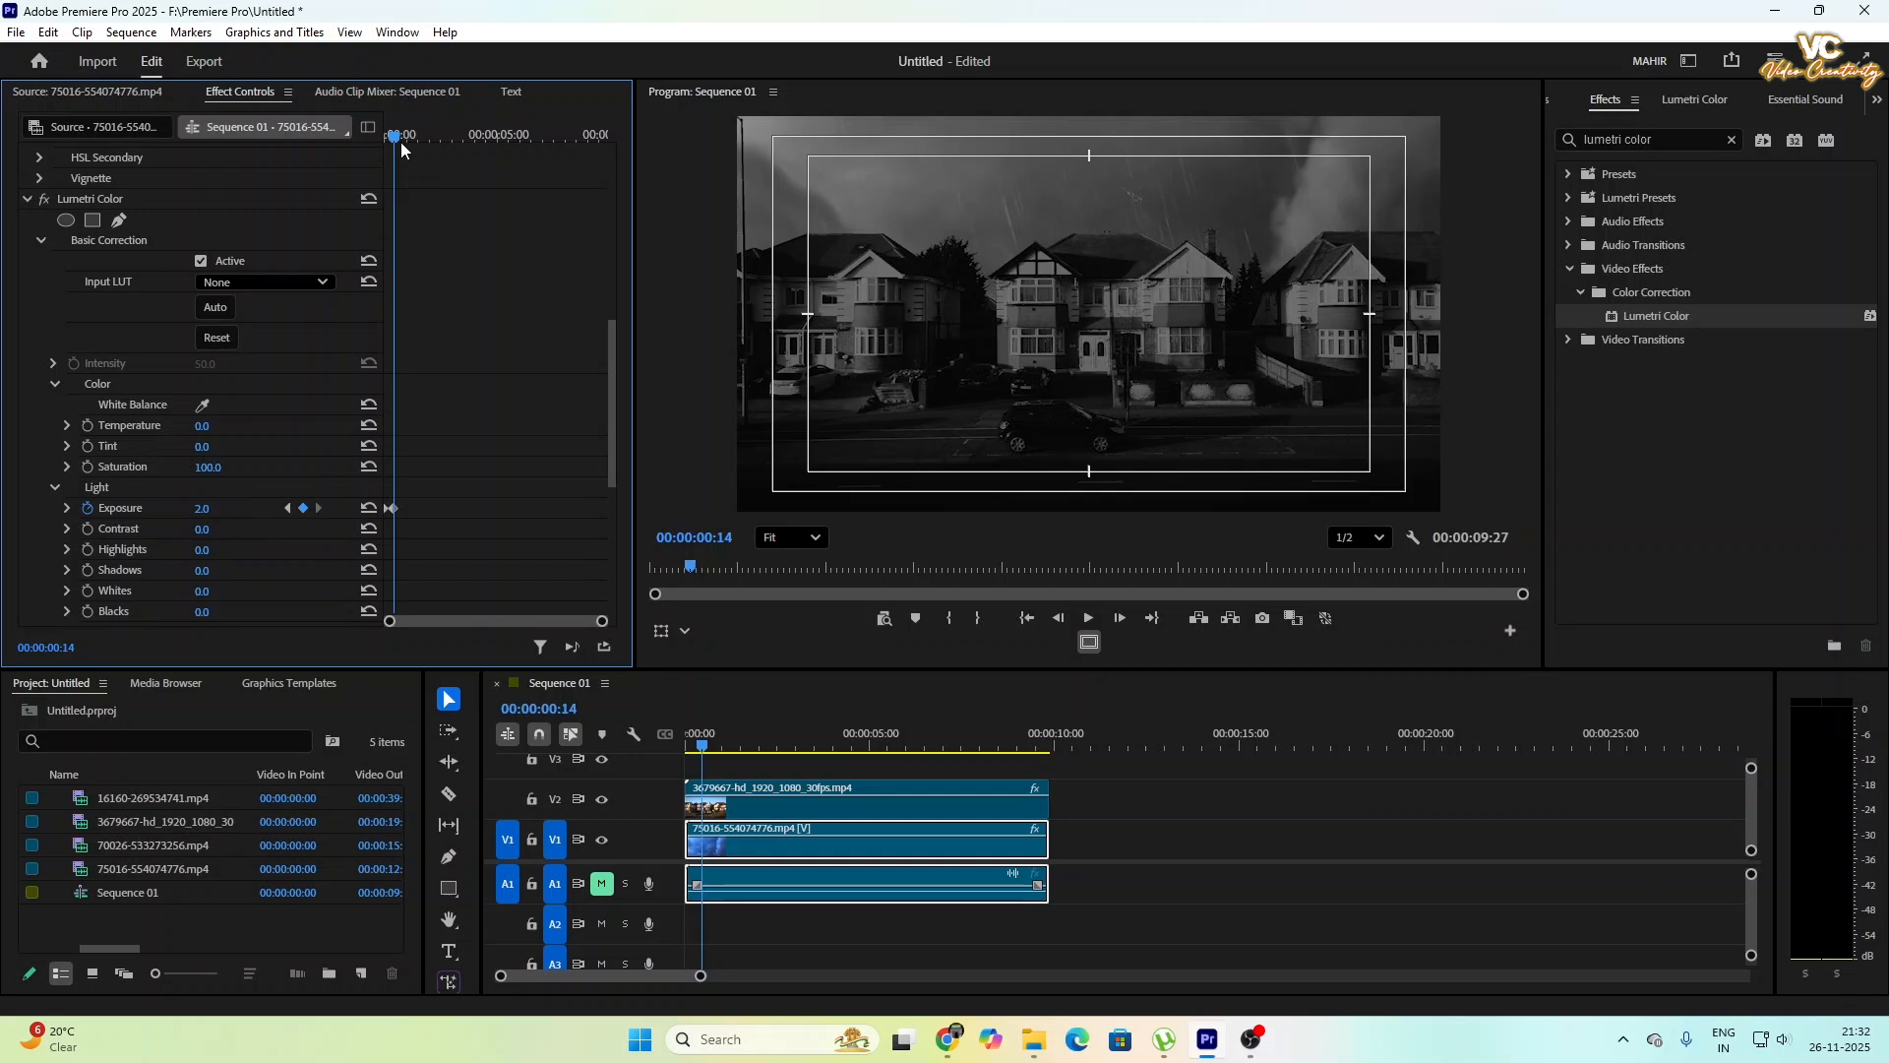
# - Add exposure keyframes of 4.0 at 00:00:00:21 and 0.0 at 00:00:01:00 to complete the lightning flash
pyautogui.moveTo(398, 145); pyautogui.dragTo(399, 144)
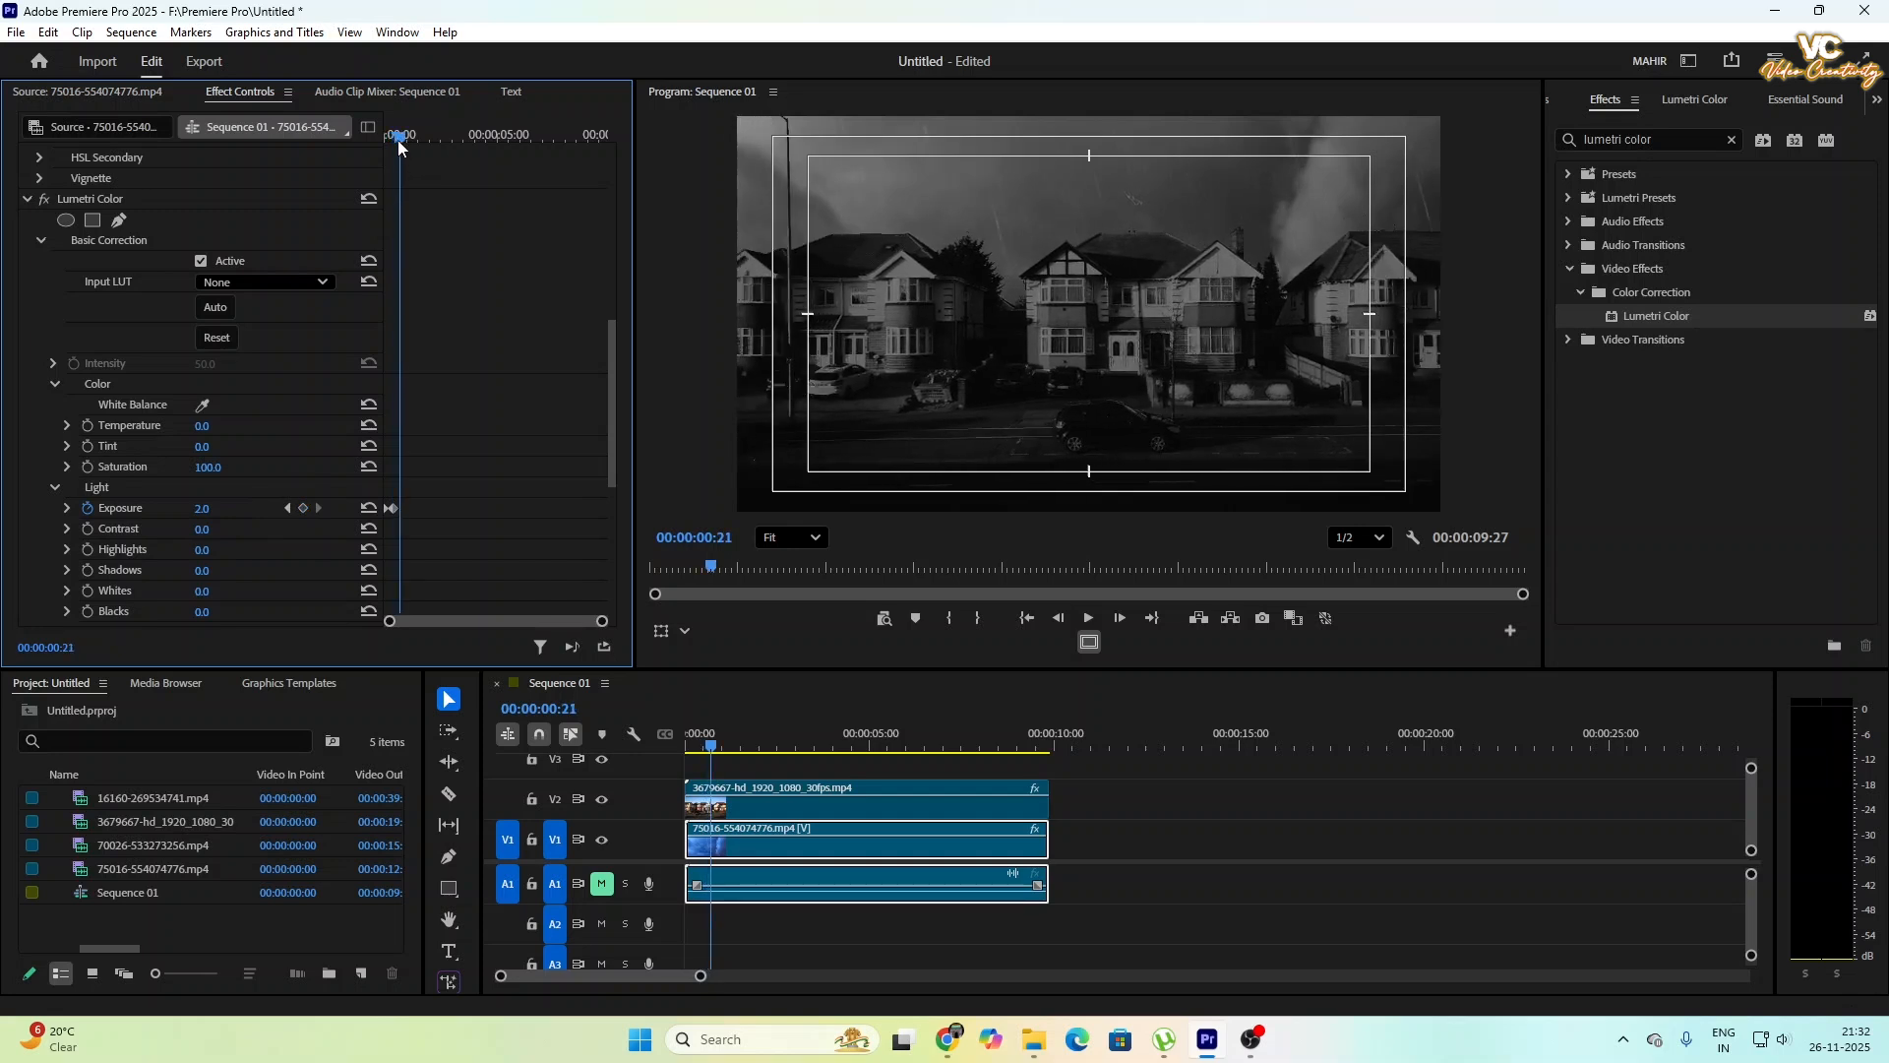
pyautogui.click(202, 507)
pyautogui.press('Return')
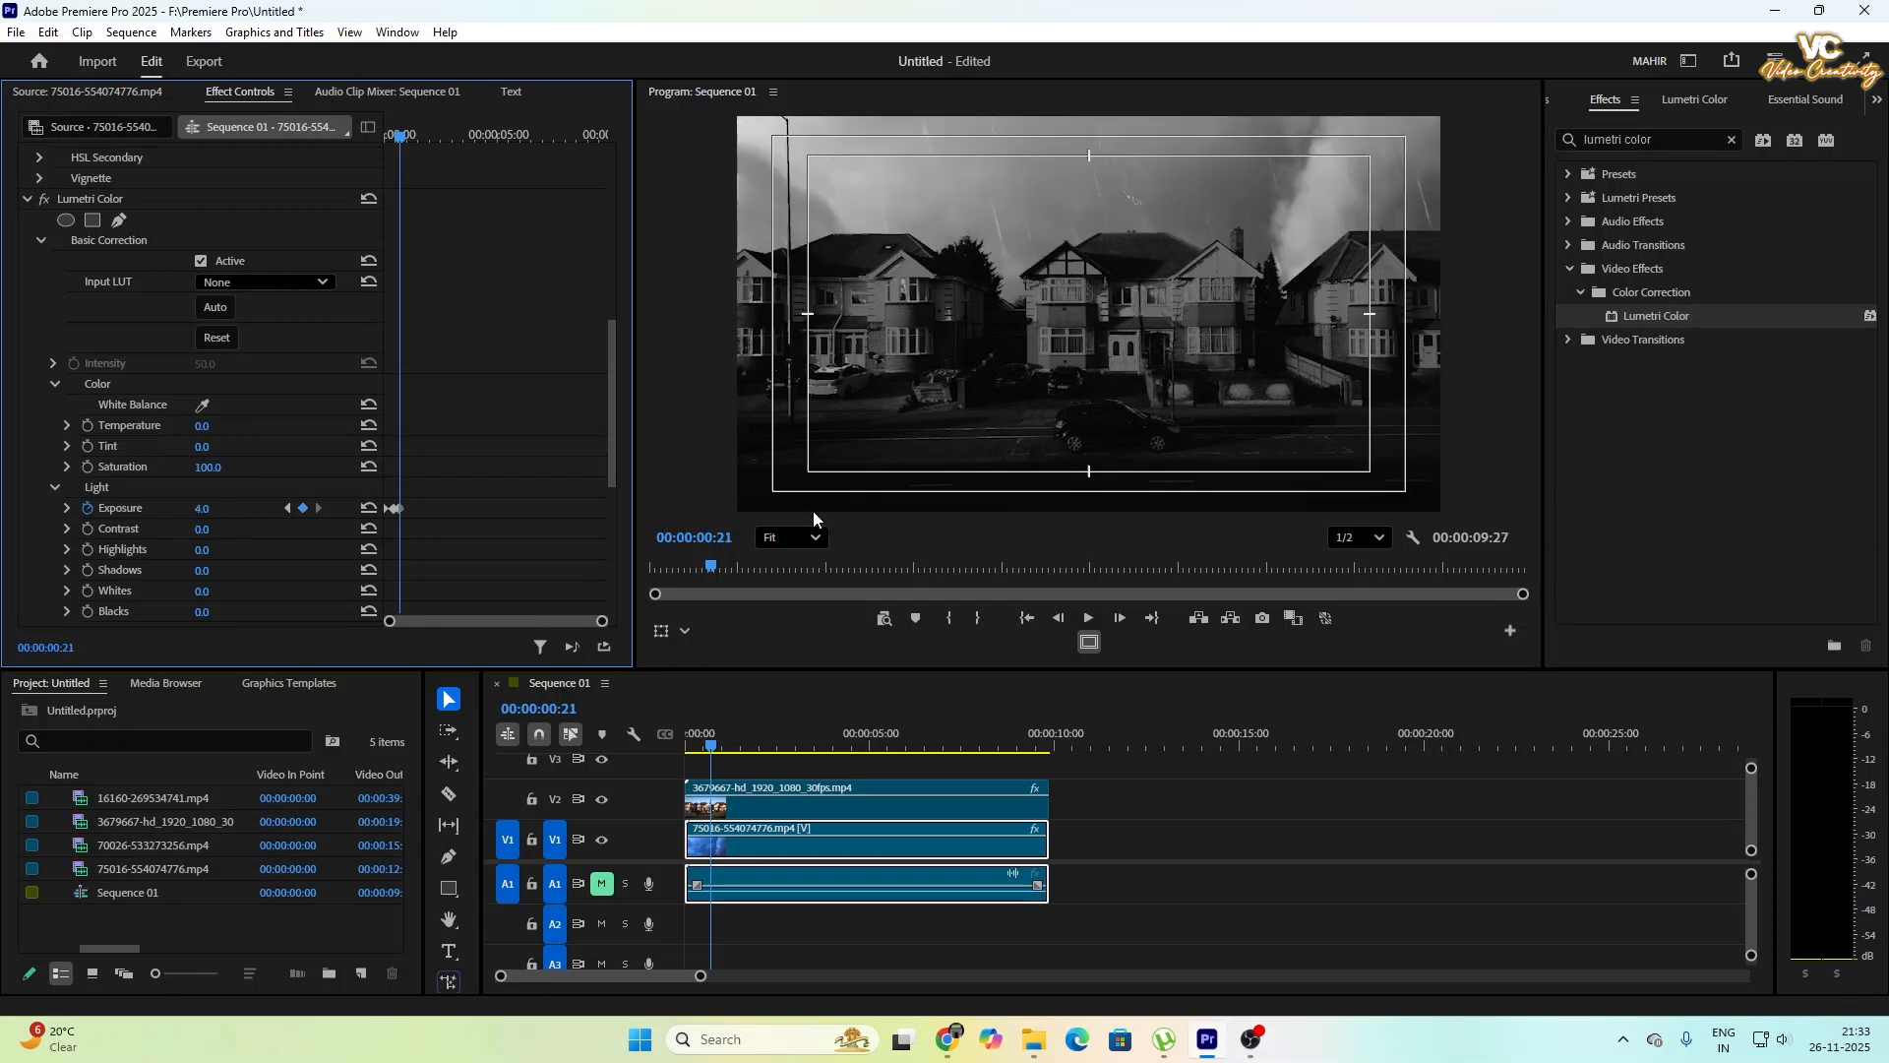
pyautogui.moveTo(409, 139); pyautogui.dragTo(413, 140)
pyautogui.click(218, 508)
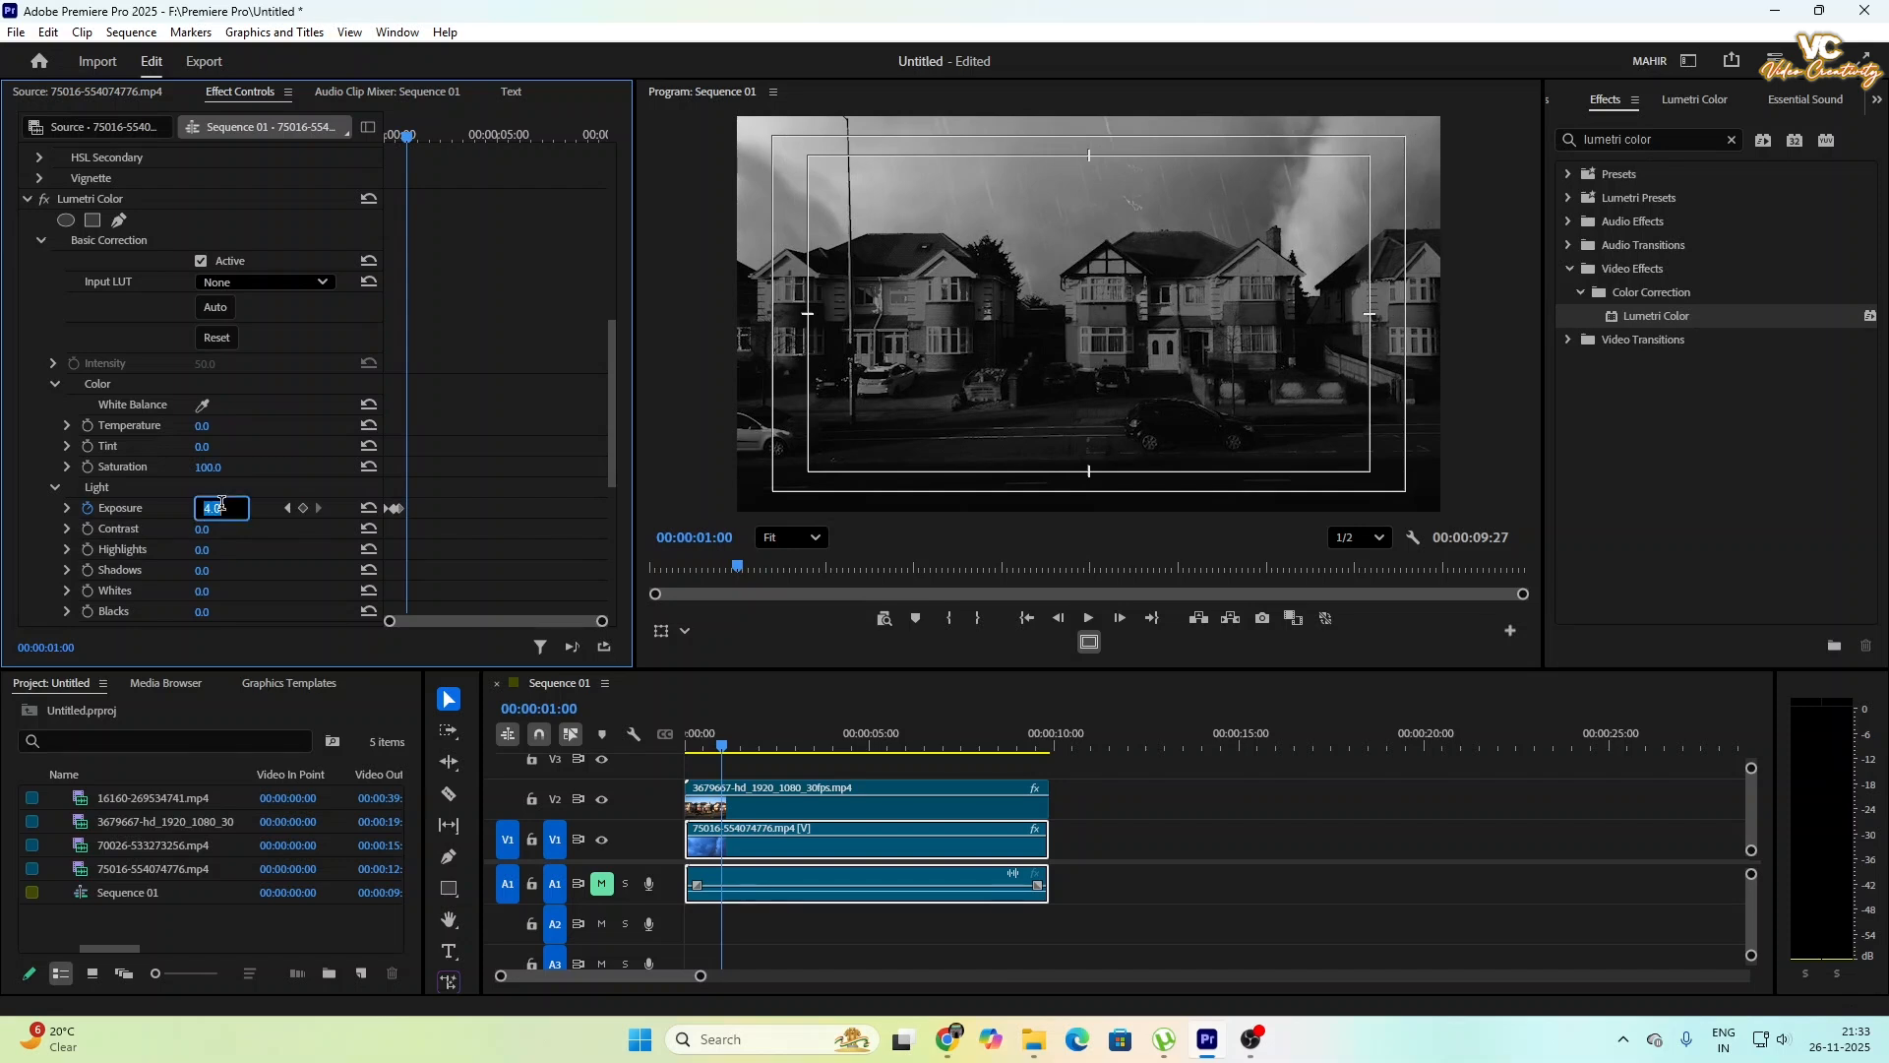
pyautogui.press('Return')
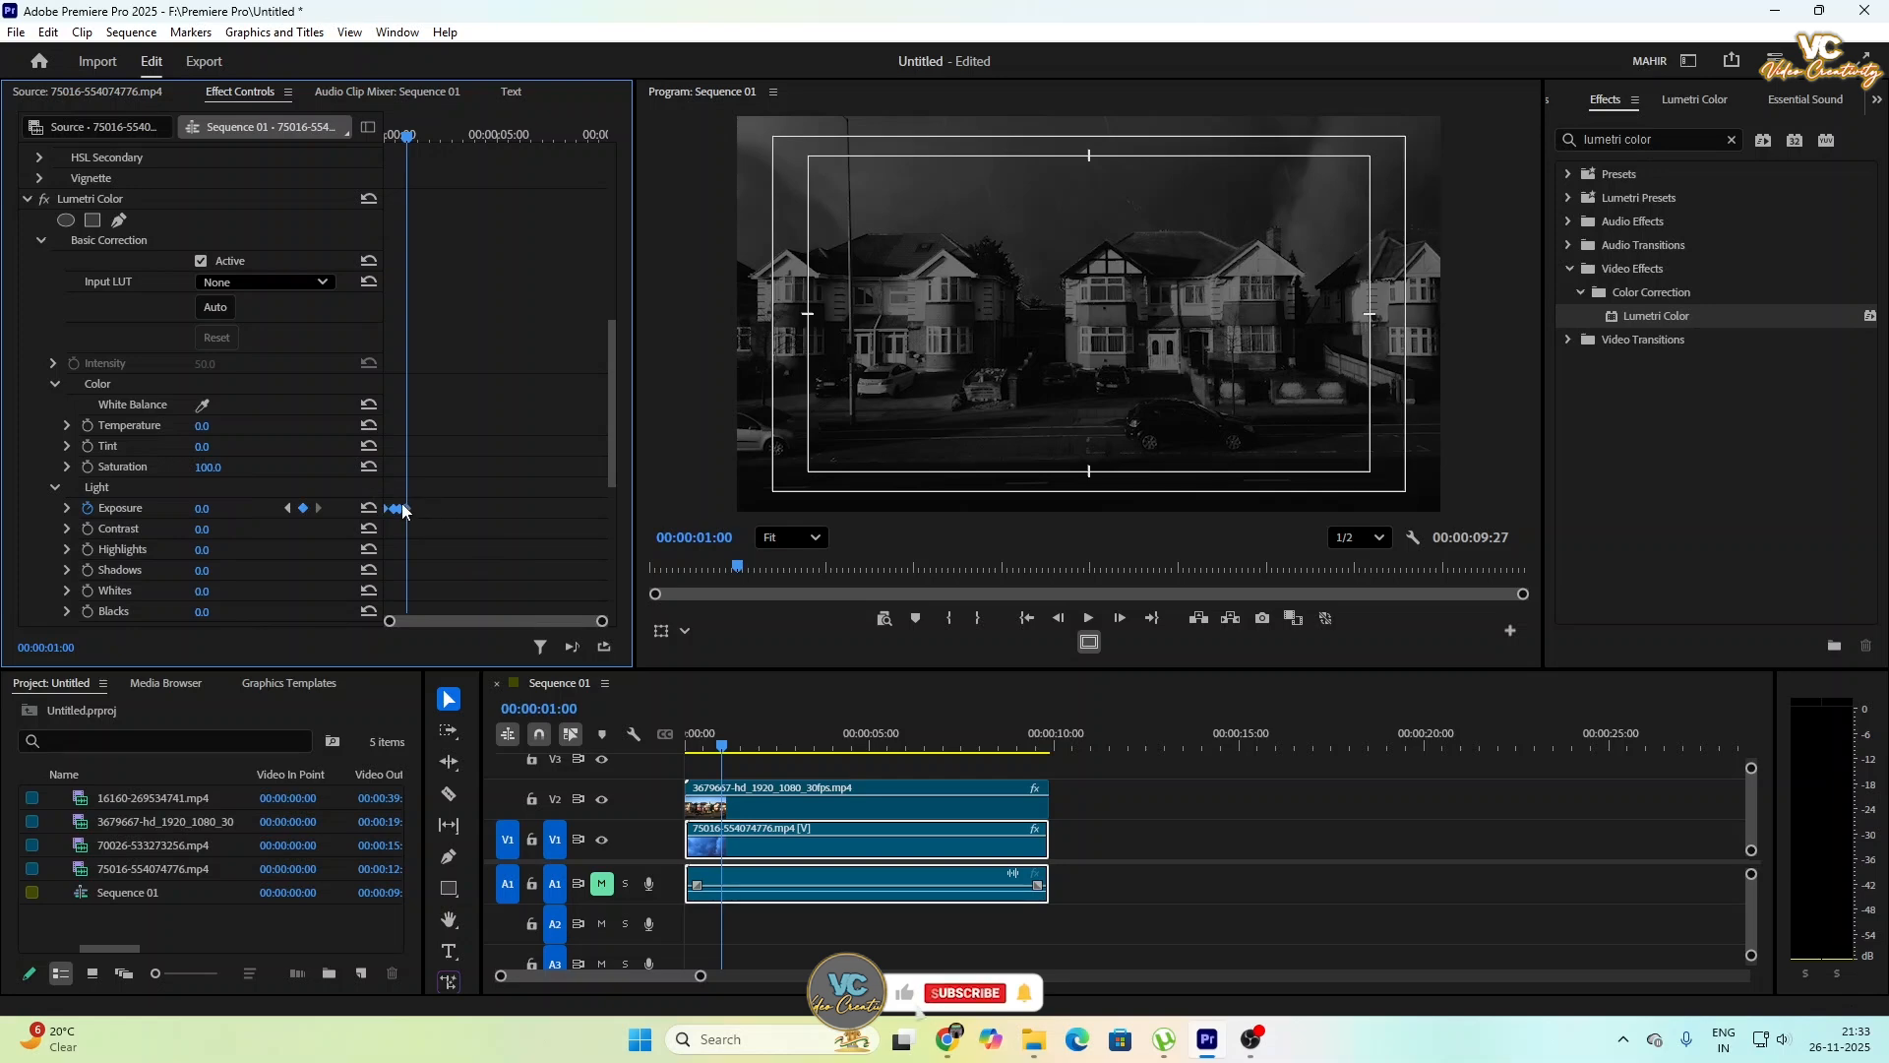
# - Repeat the exposure flash keyframes along the whole storm clip and return the playhead to the start
pyautogui.moveTo(407, 136); pyautogui.dragTo(372, 206)
pyautogui.click(370, 202)
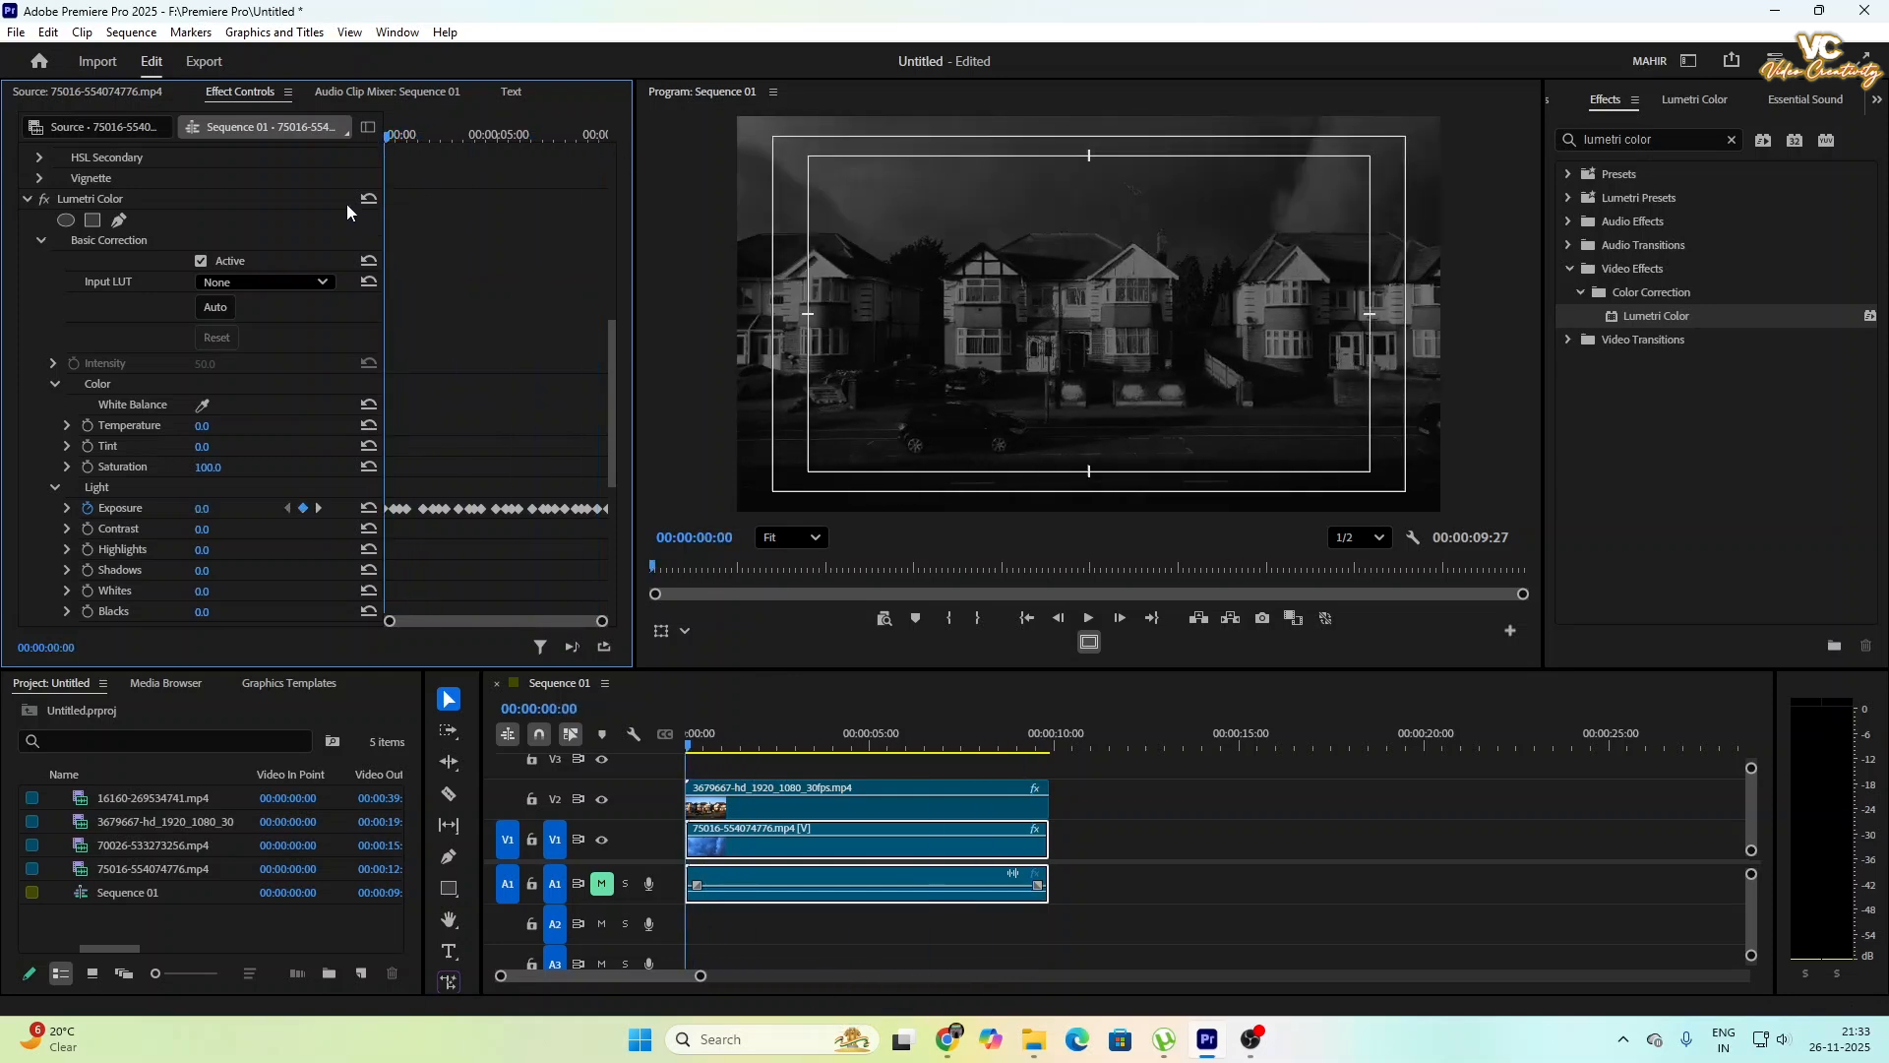
# - Play back the sequence to review the lightning flashes, and return the playhead to the start
pyautogui.click(1087, 618)
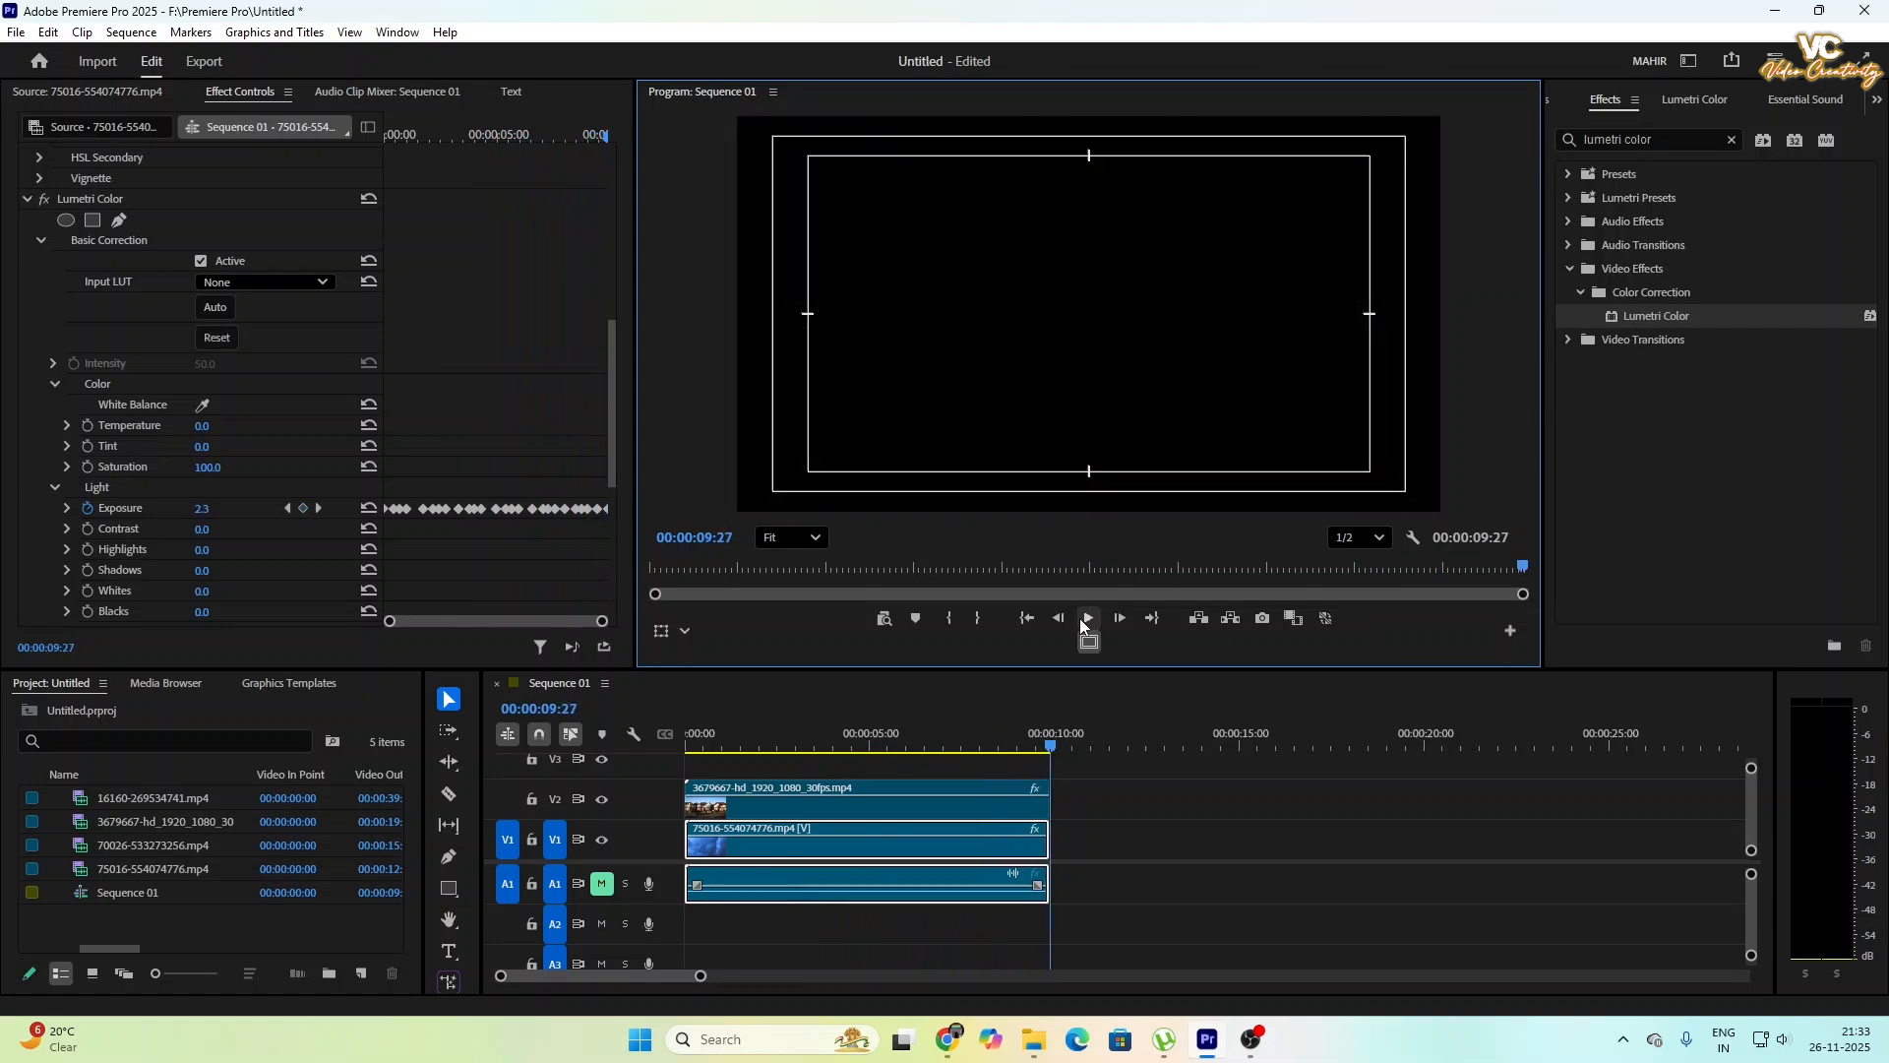
pyautogui.click(688, 740)
pyautogui.press('space')
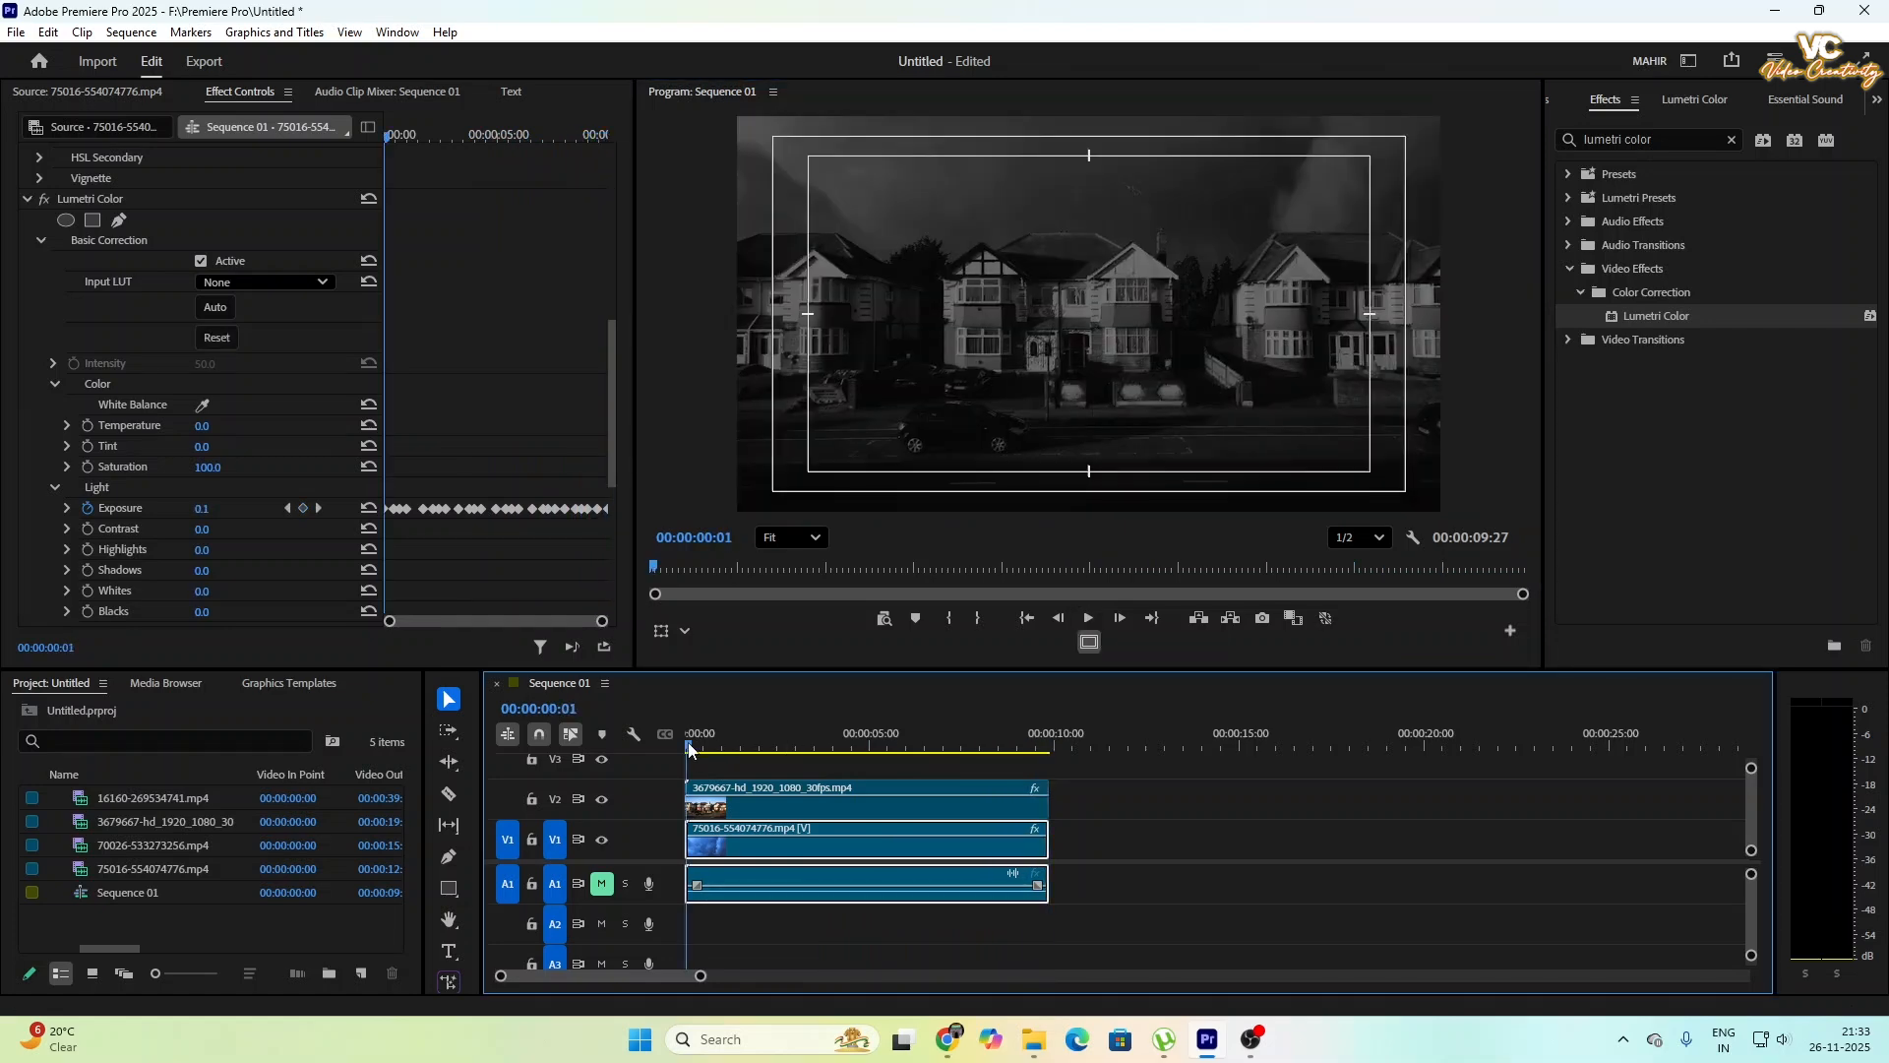
pyautogui.moveTo(731, 756); pyautogui.dragTo(669, 760)
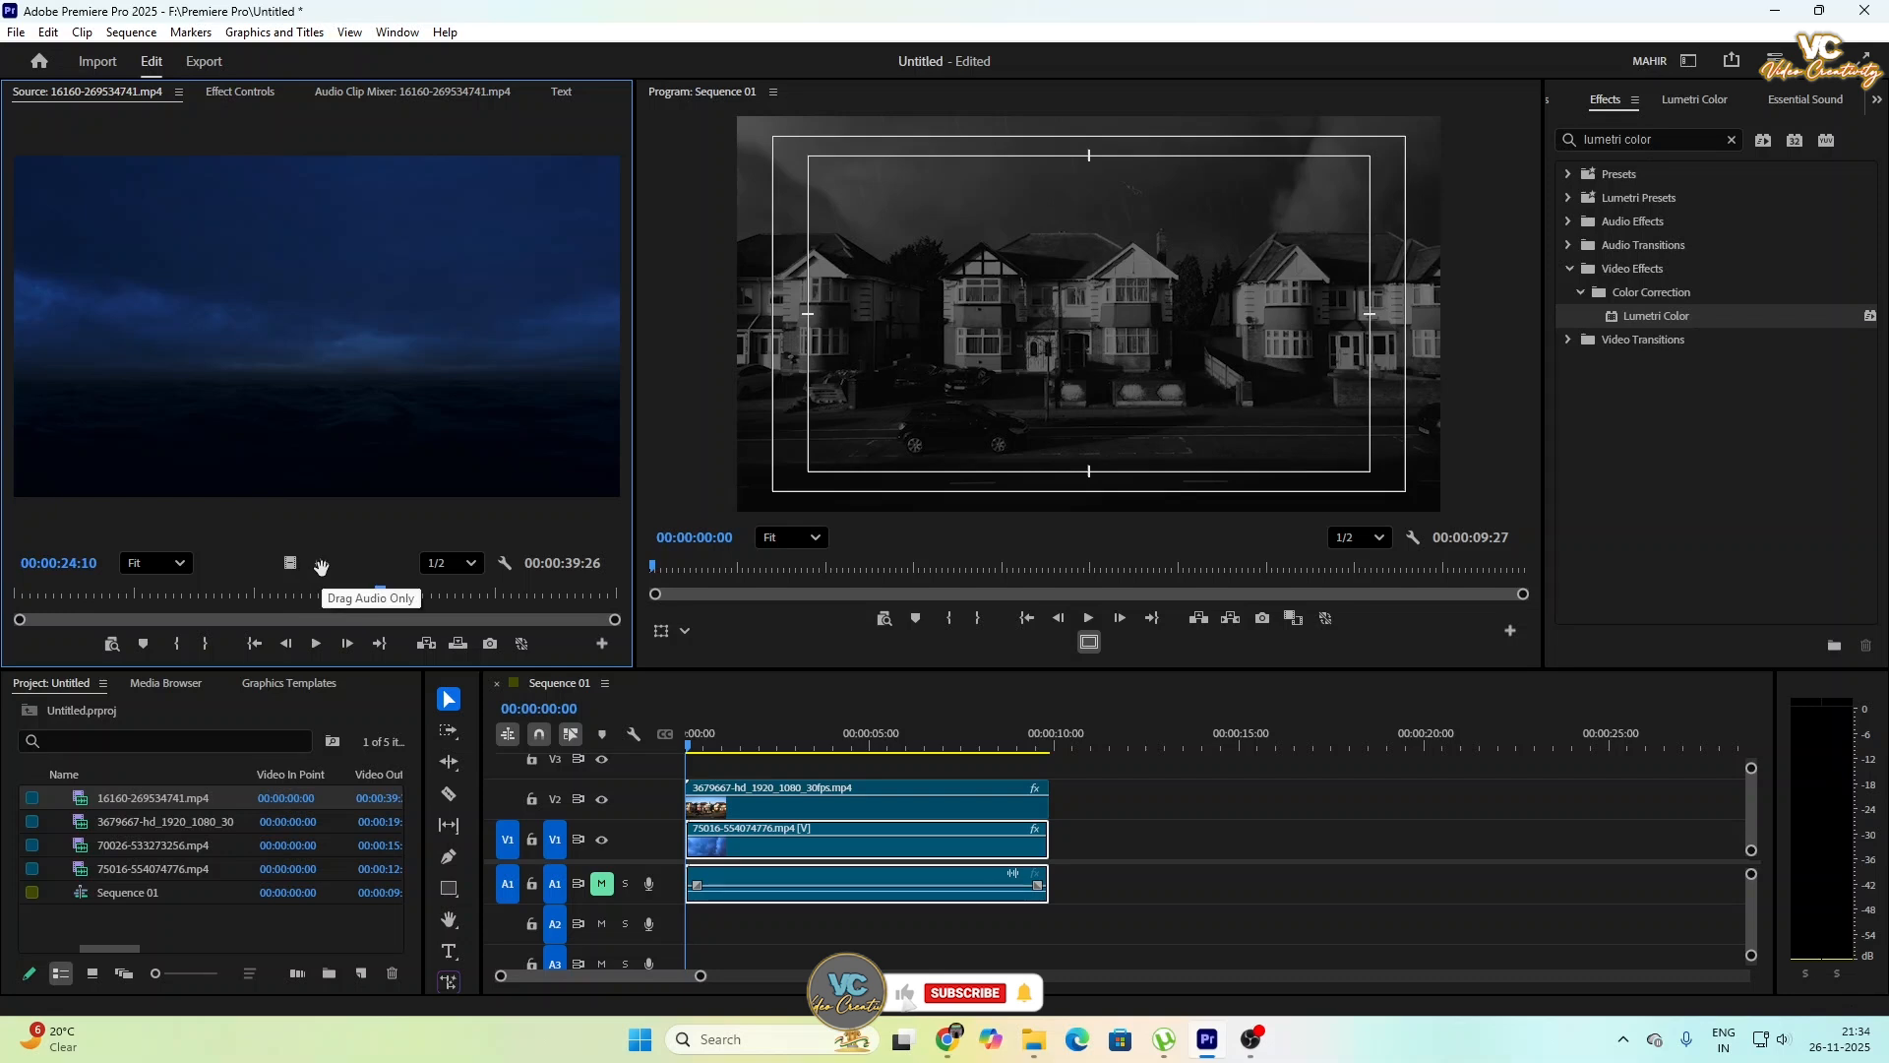
# - Add only the audio of 16160-269534741.mp4 to track A2 at the sequence start and cut off the part beyond the video clips' end
pyautogui.moveTo(321, 563); pyautogui.dragTo(644, 927)
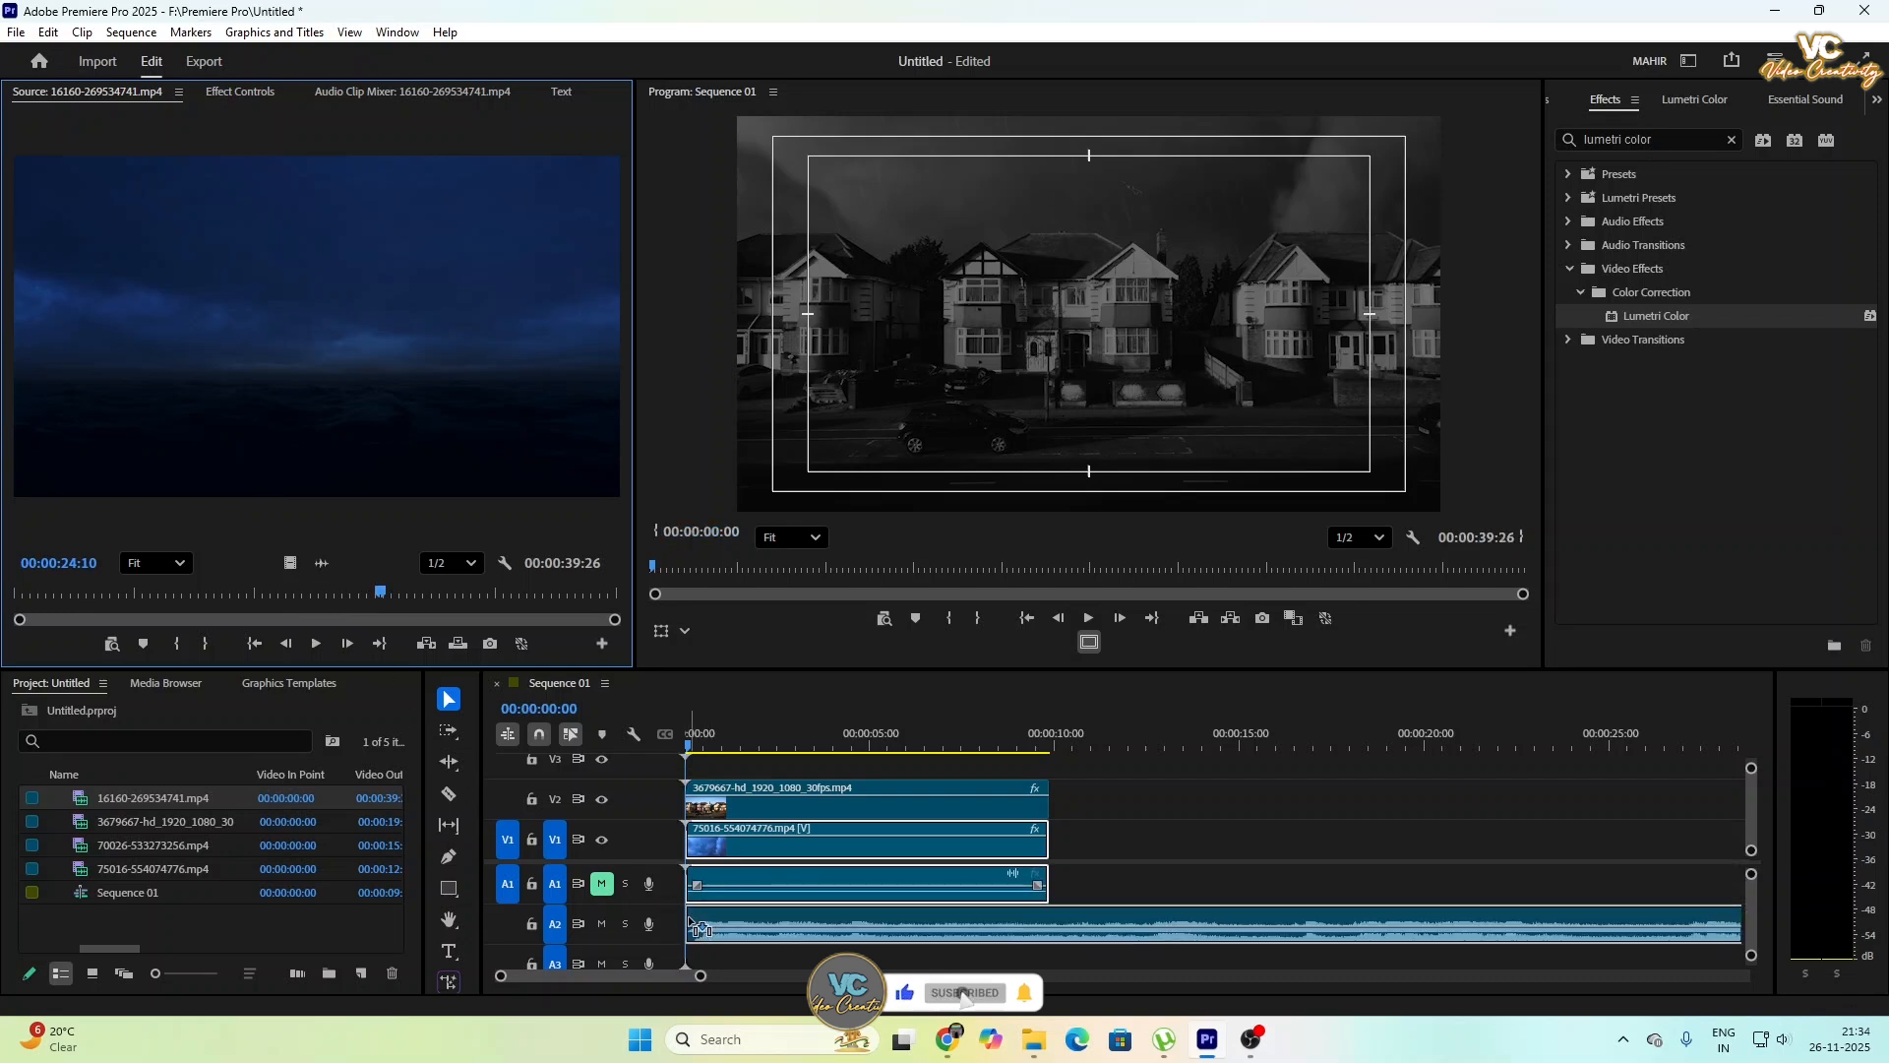
pyautogui.click(1077, 942)
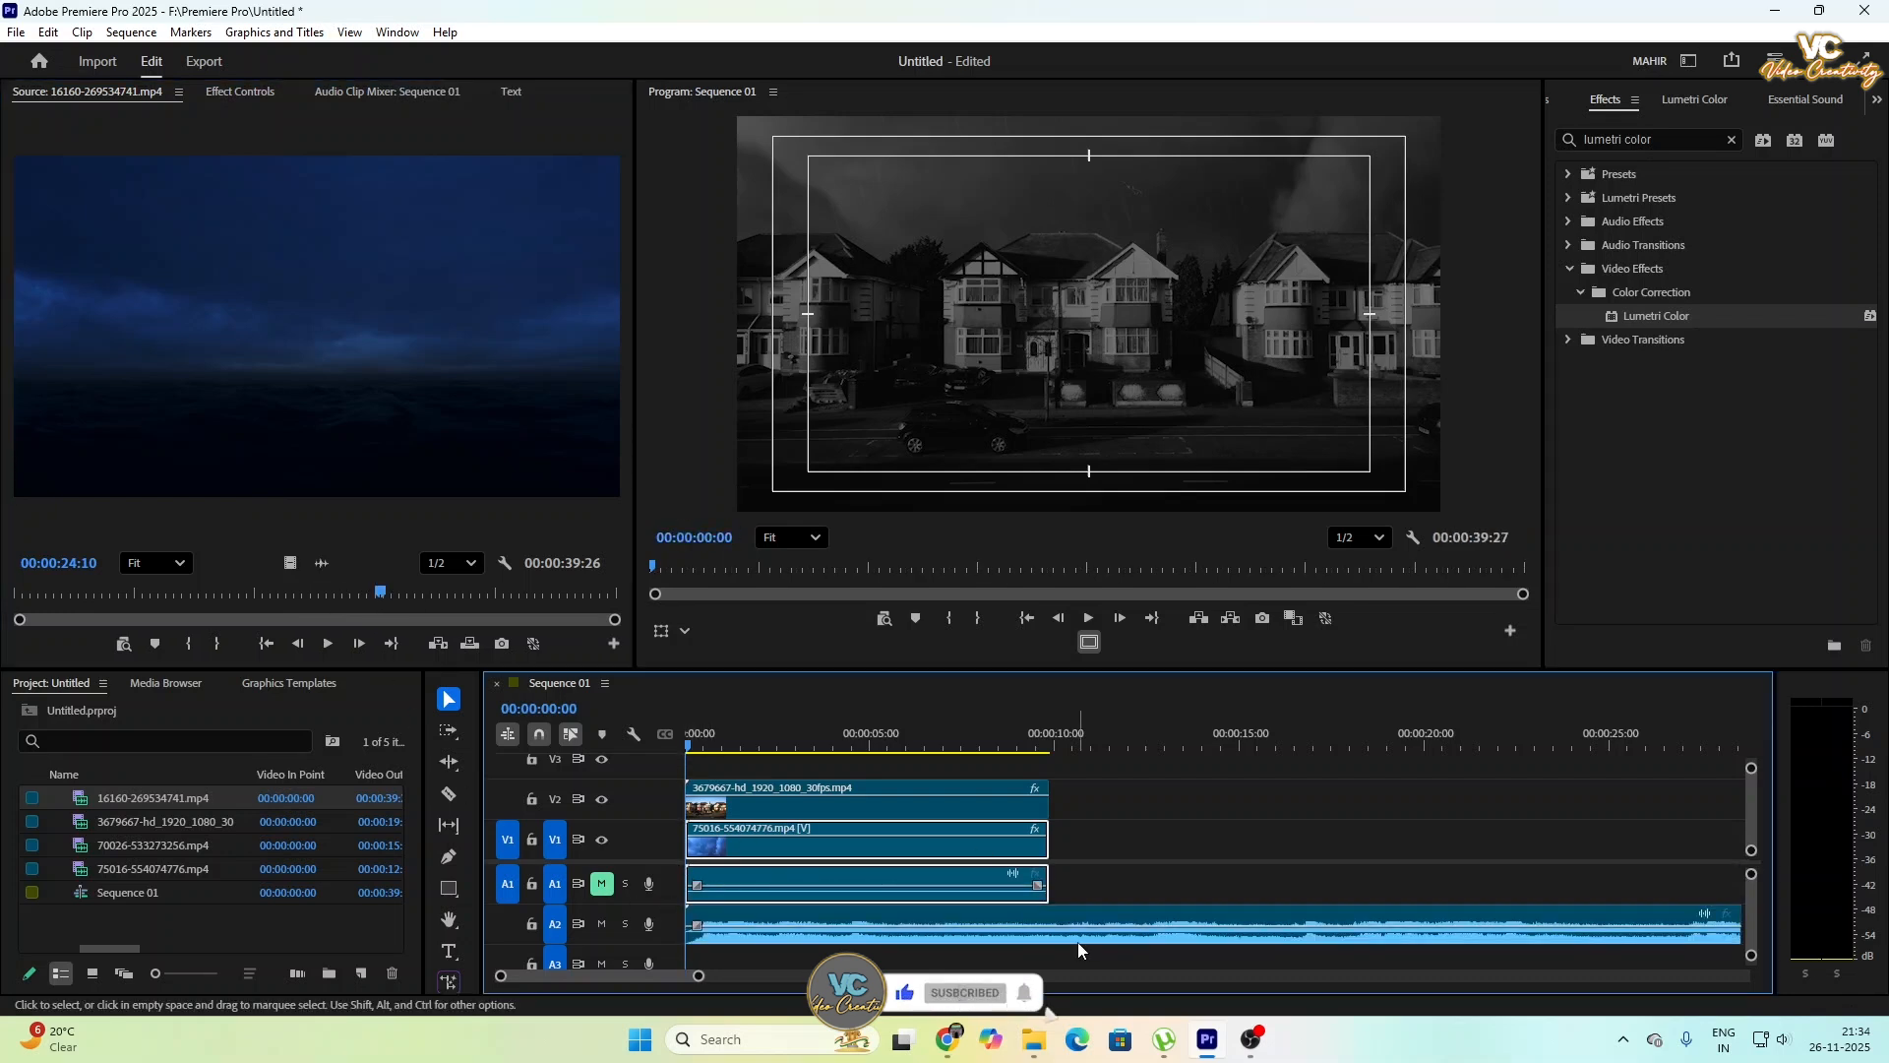
pyautogui.press('c')
pyautogui.click(1056, 931)
pyautogui.press('v')
pyautogui.click(1132, 929)
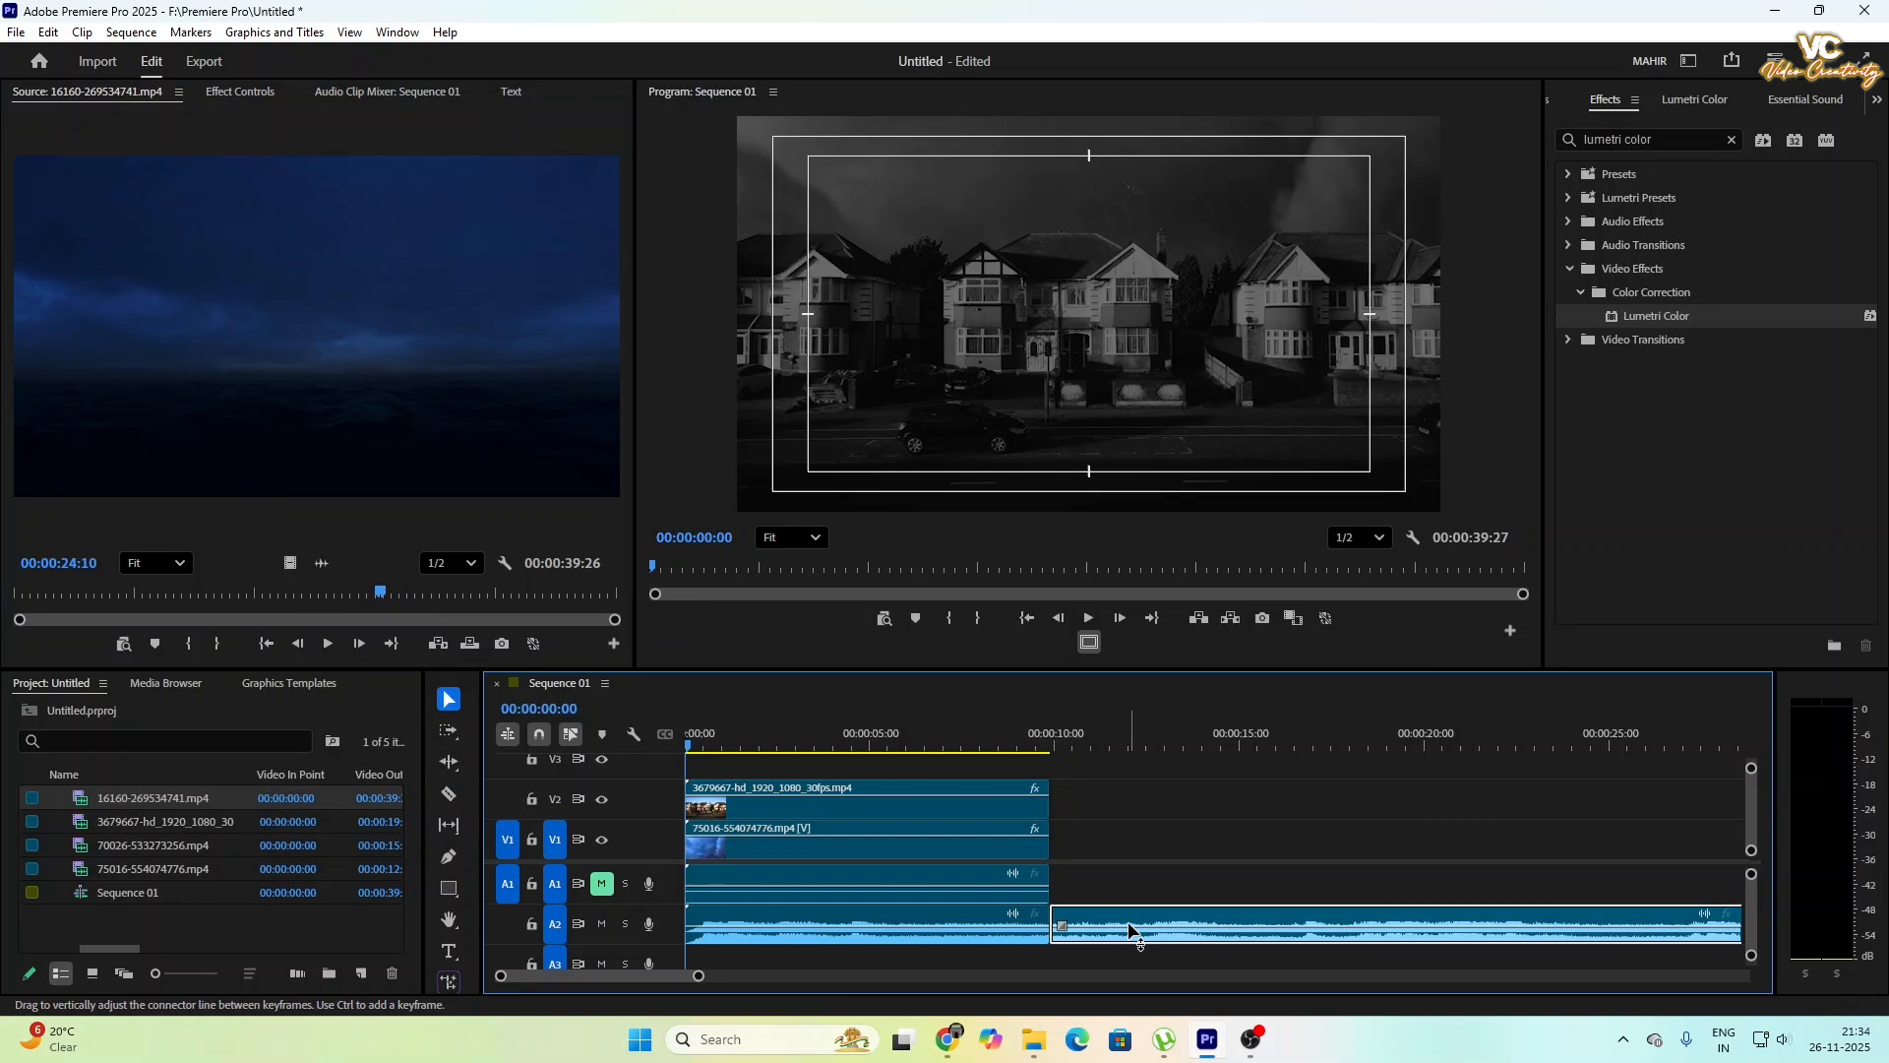
pyautogui.press('Delete')
# - Play the sequence from the start to about five seconds to check the added audio against the flashes
pyautogui.click(1095, 616)
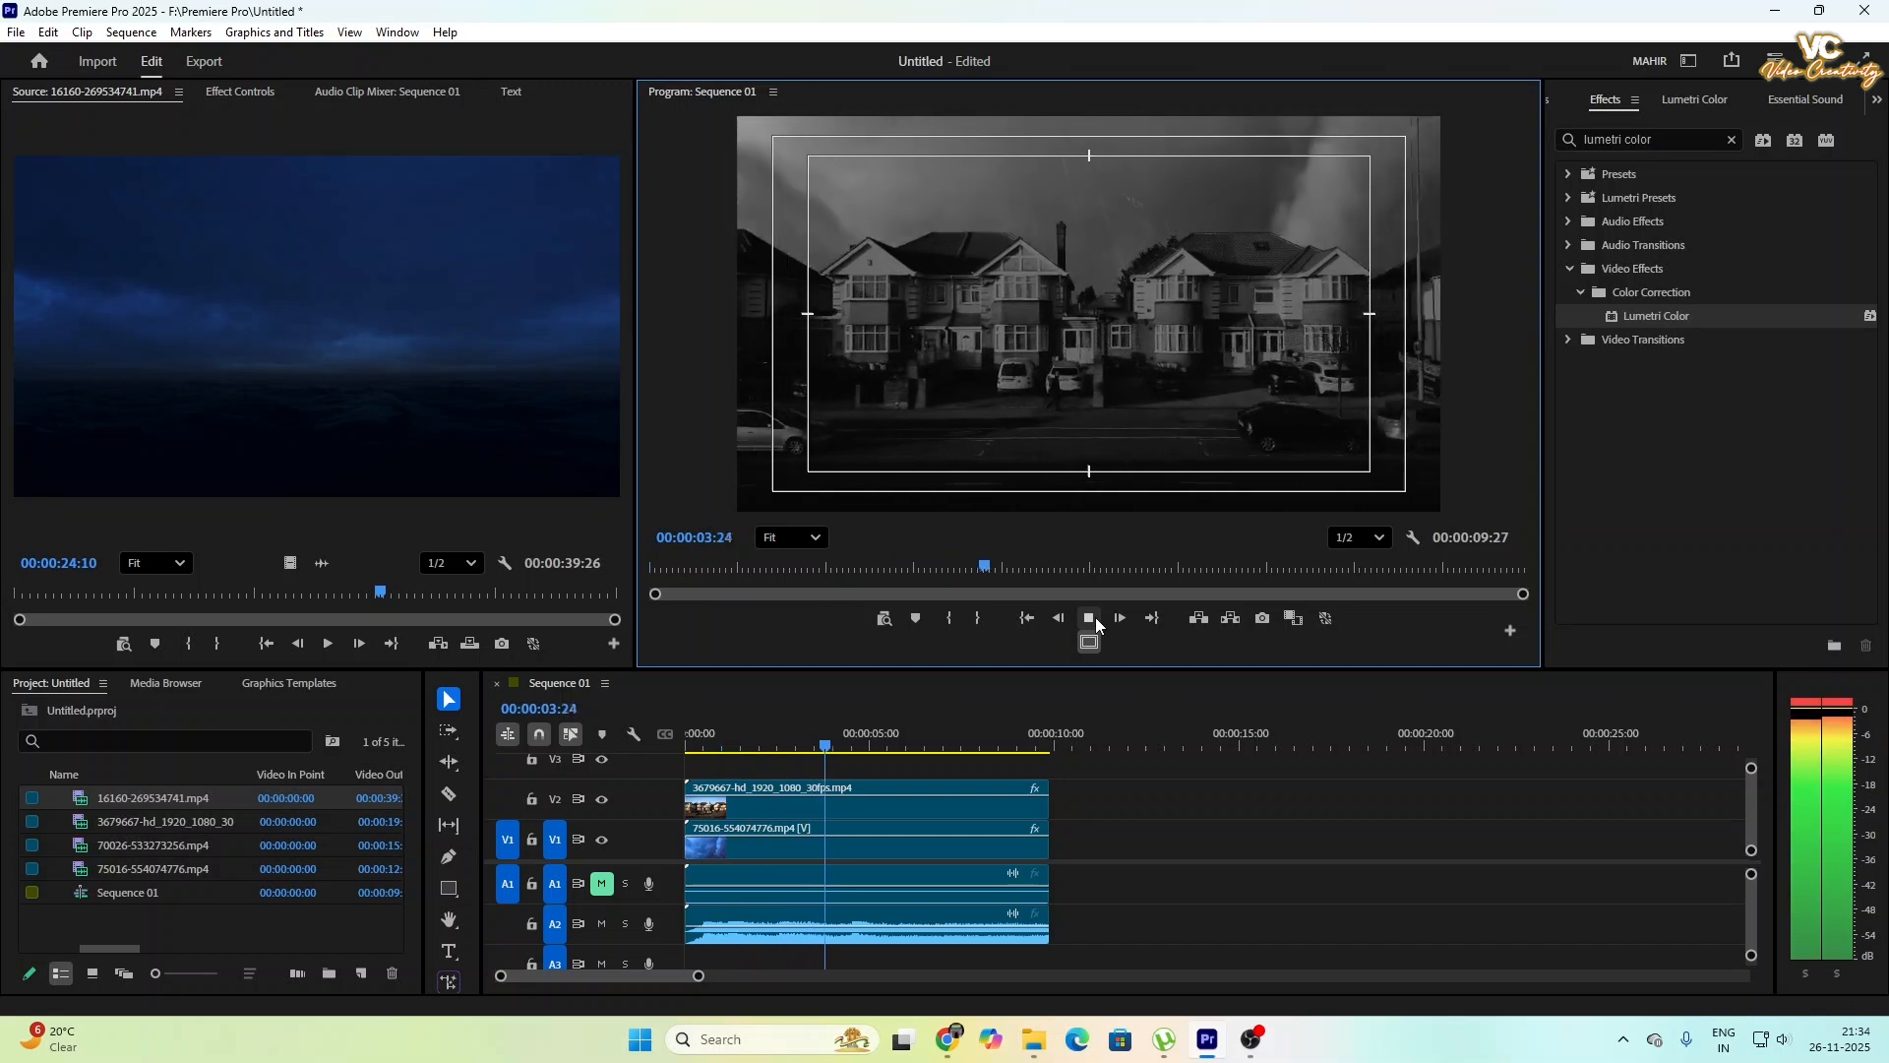
pyautogui.click(1090, 620)
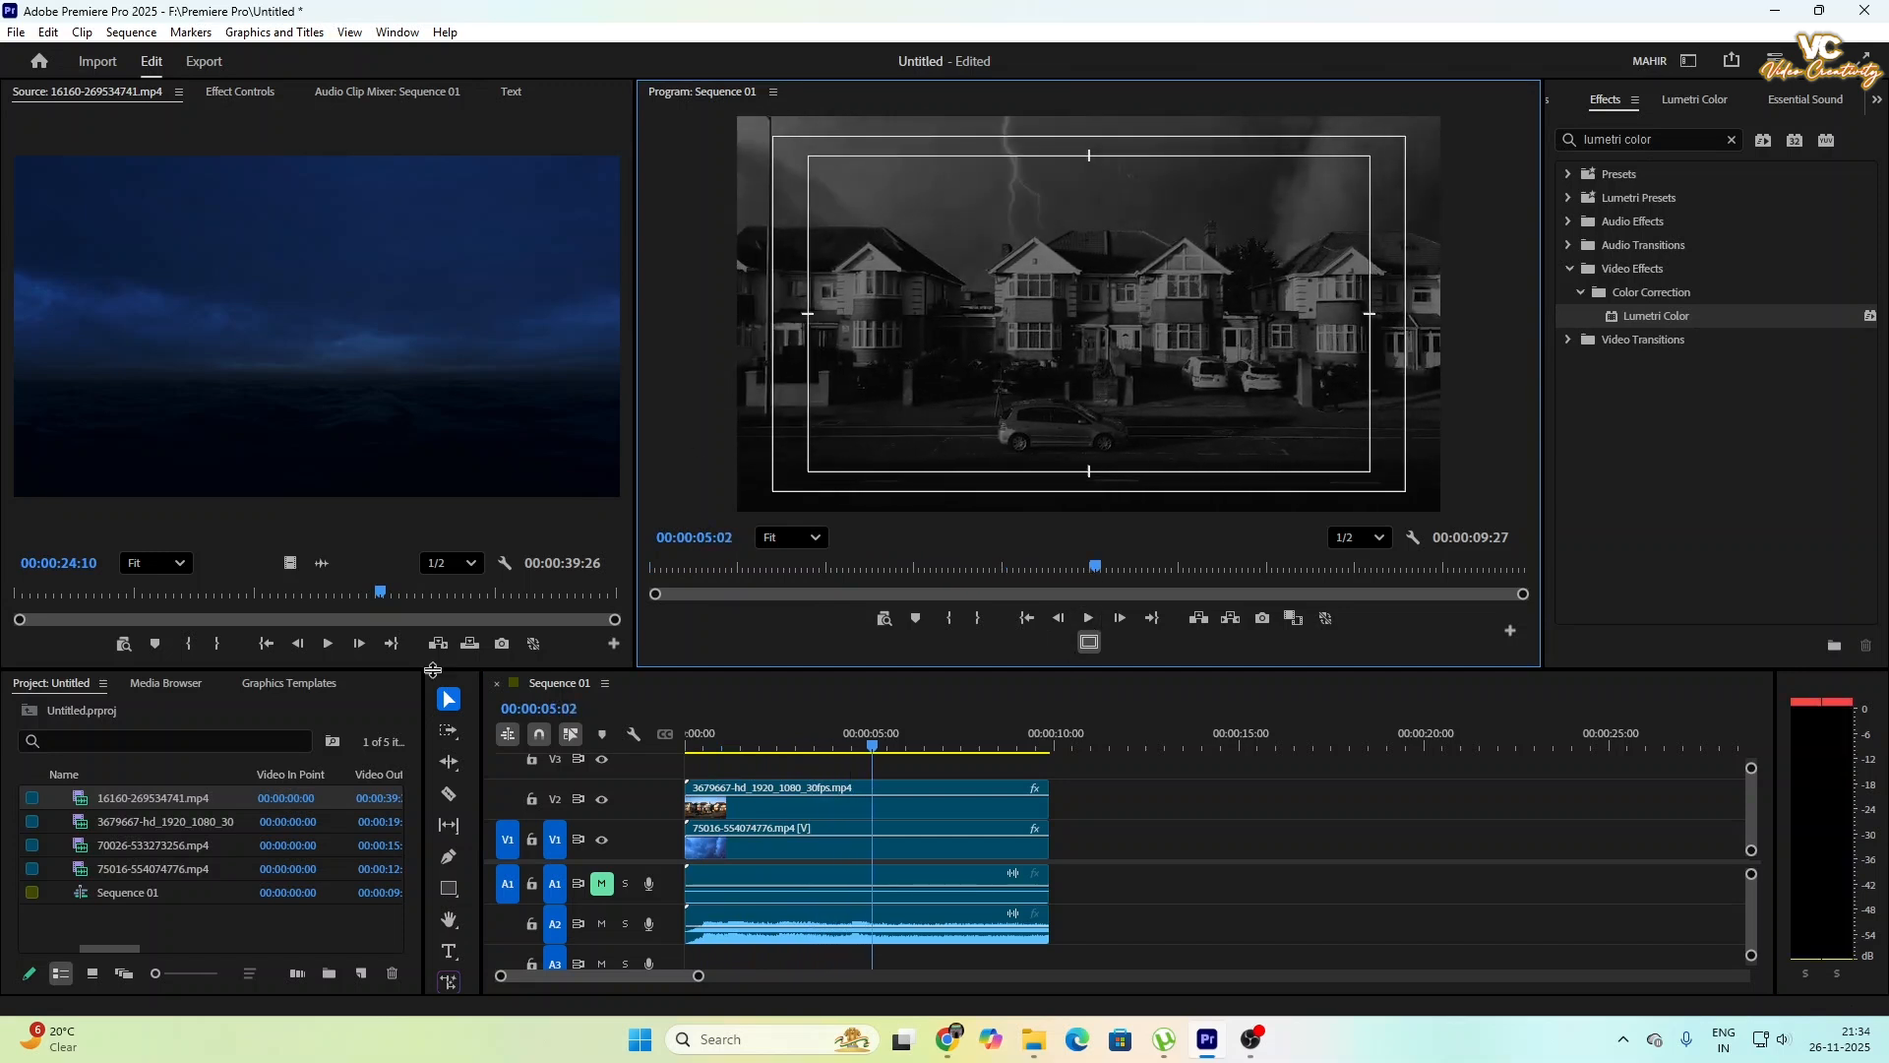
pyautogui.click(267, 941)
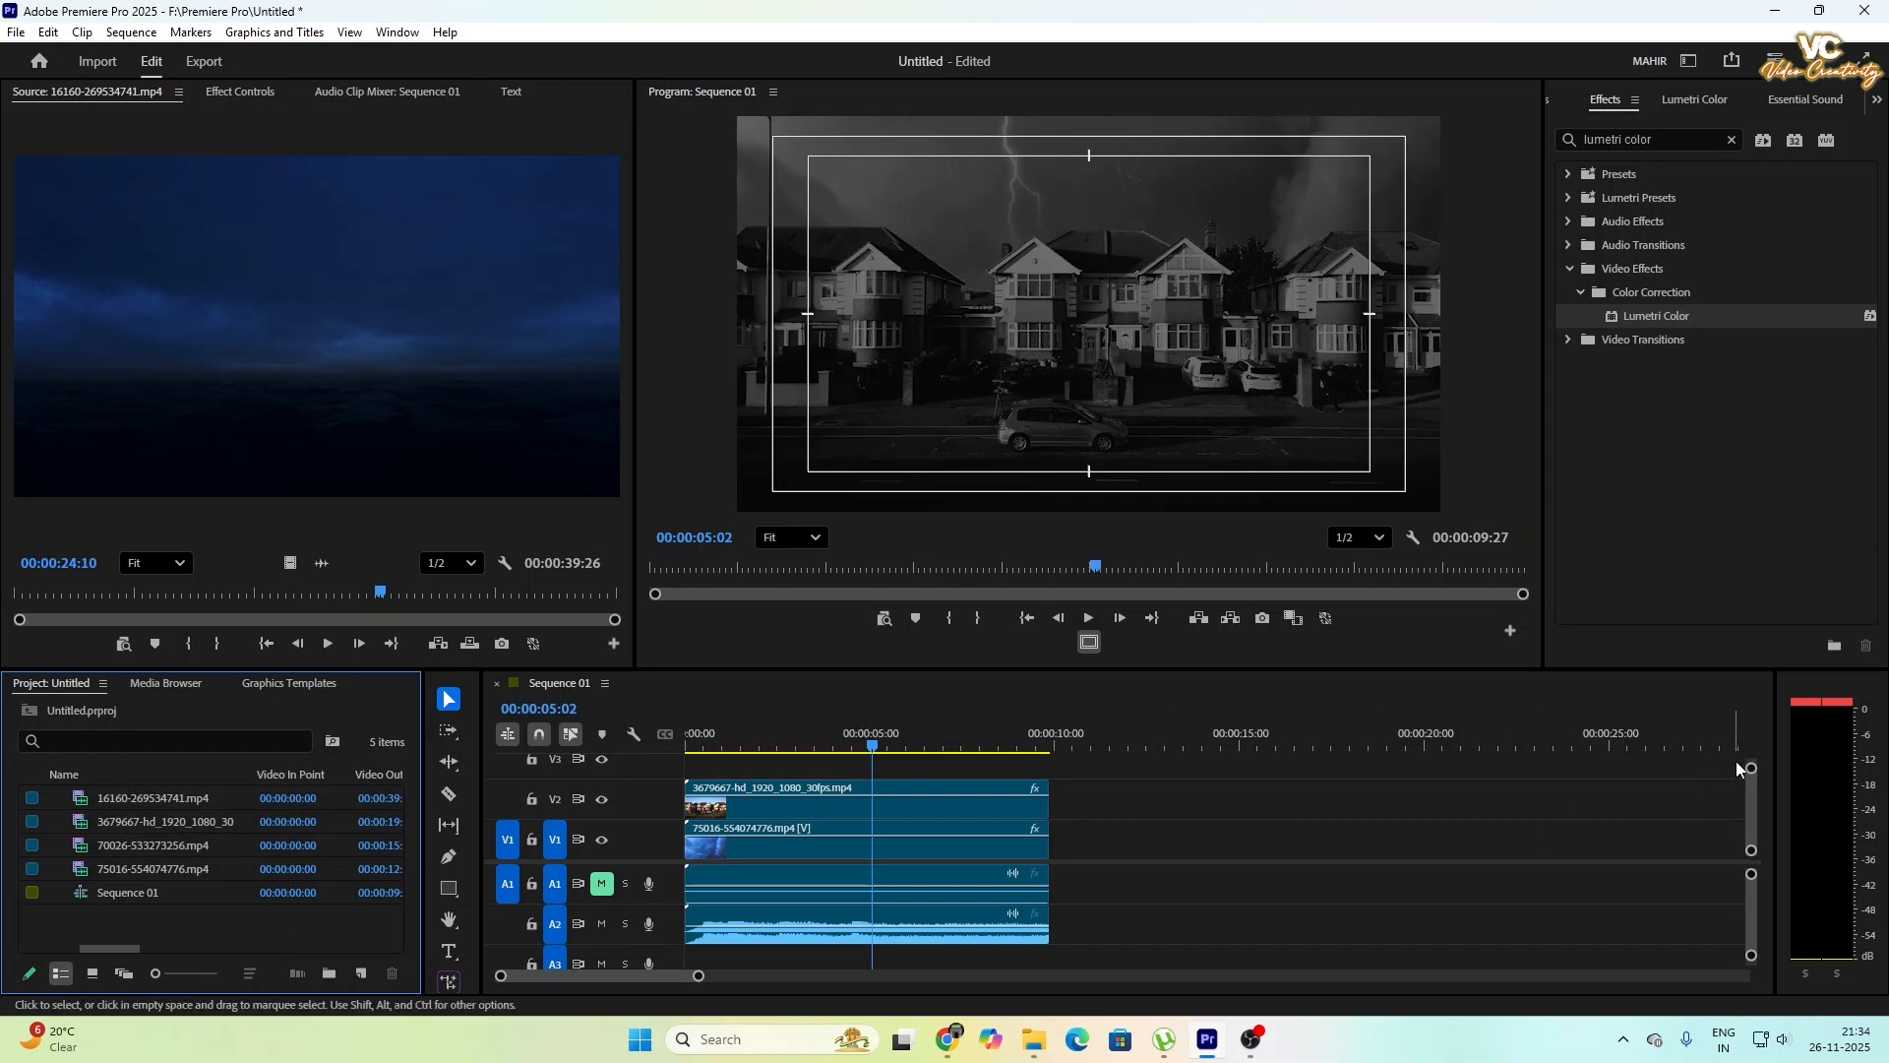
# - Place only the video of rain clip 70026-533273256.mp4 on track V3 at the sequence start and trim it to the other clips' end
pyautogui.moveTo(1751, 770); pyautogui.dragTo(1751, 755)
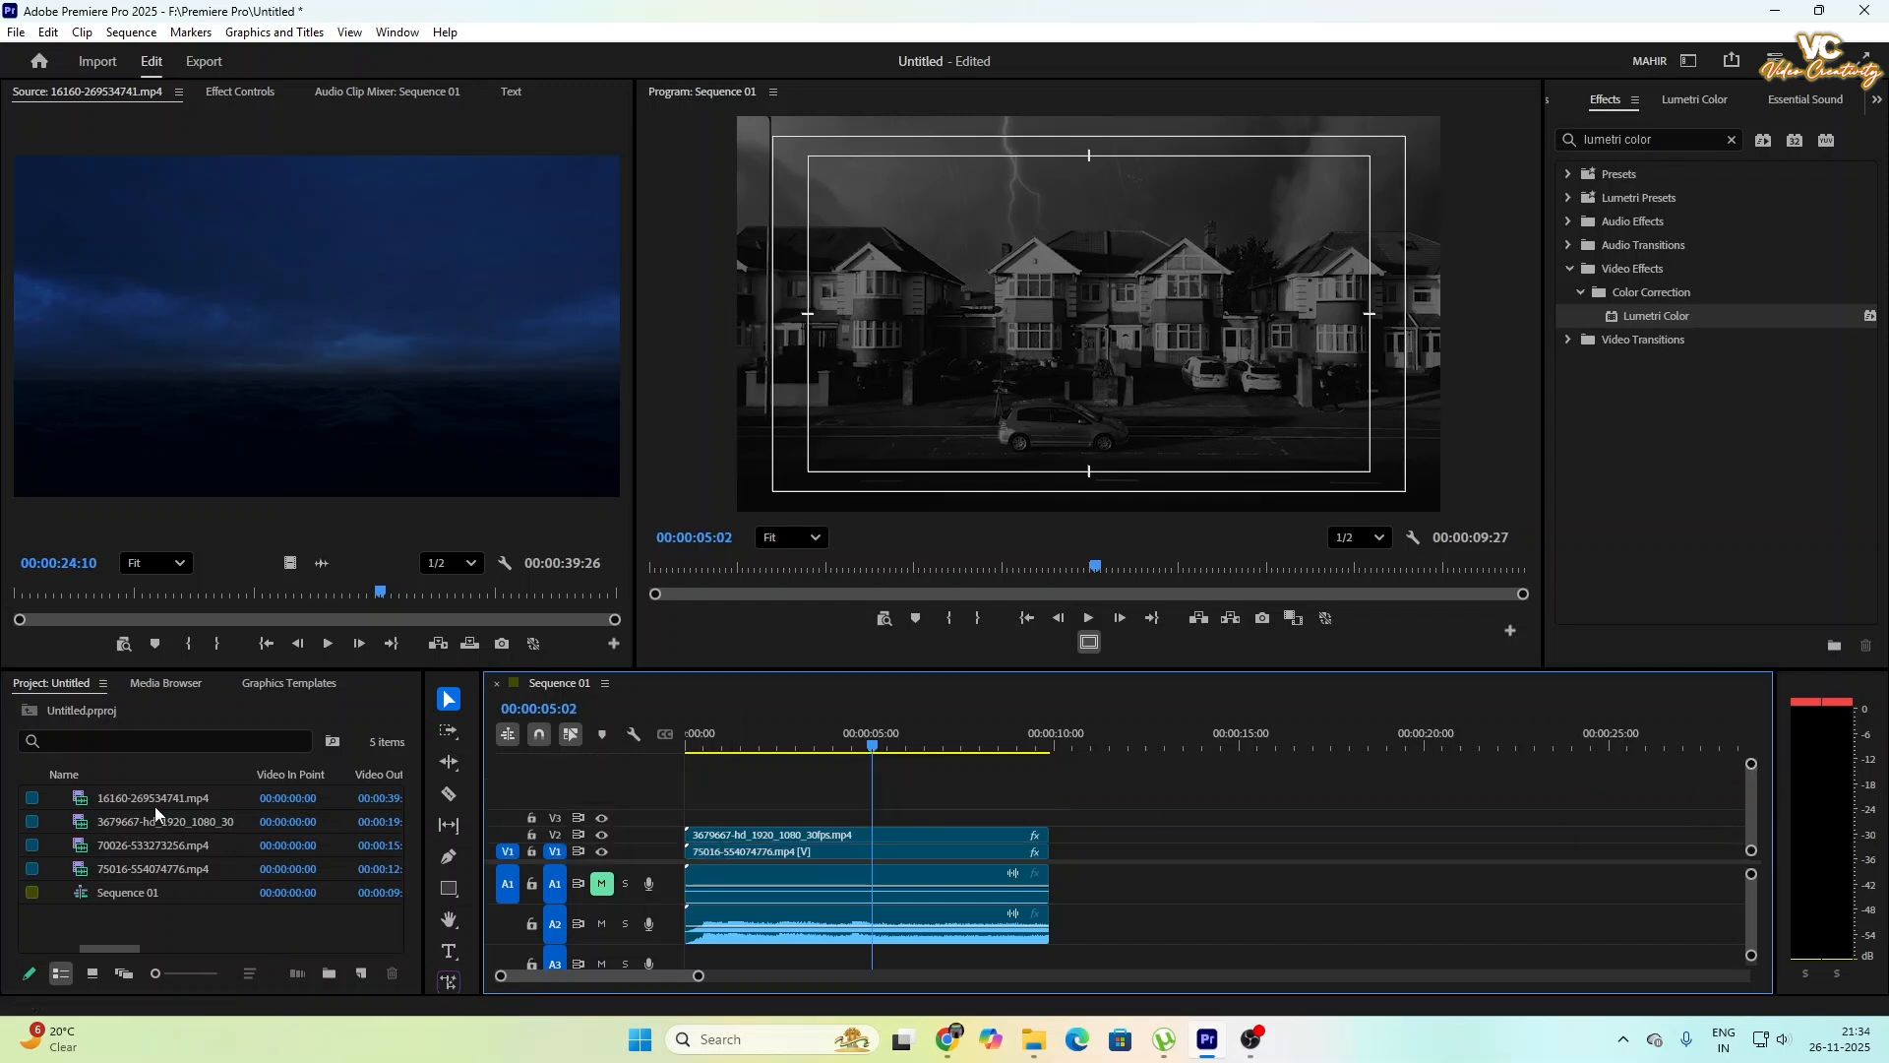
pyautogui.doubleClick(145, 846)
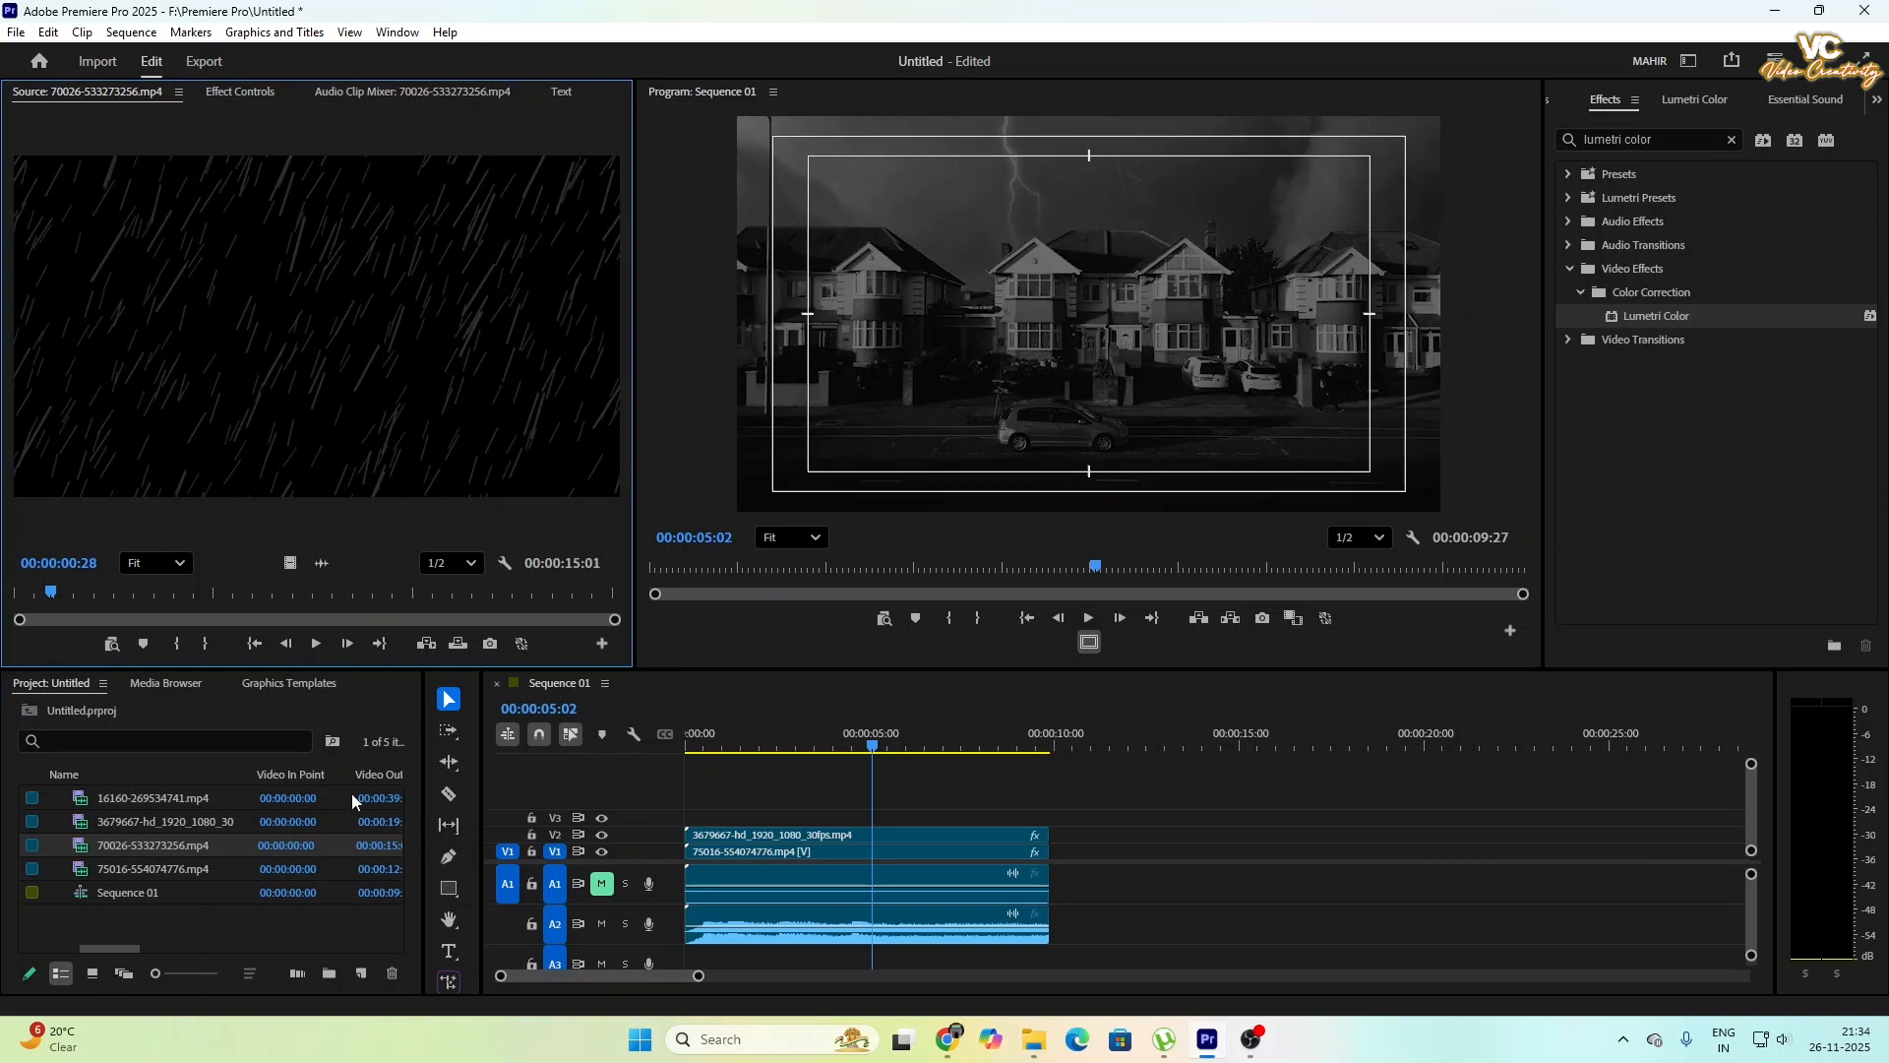
pyautogui.moveTo(288, 563); pyautogui.dragTo(689, 827)
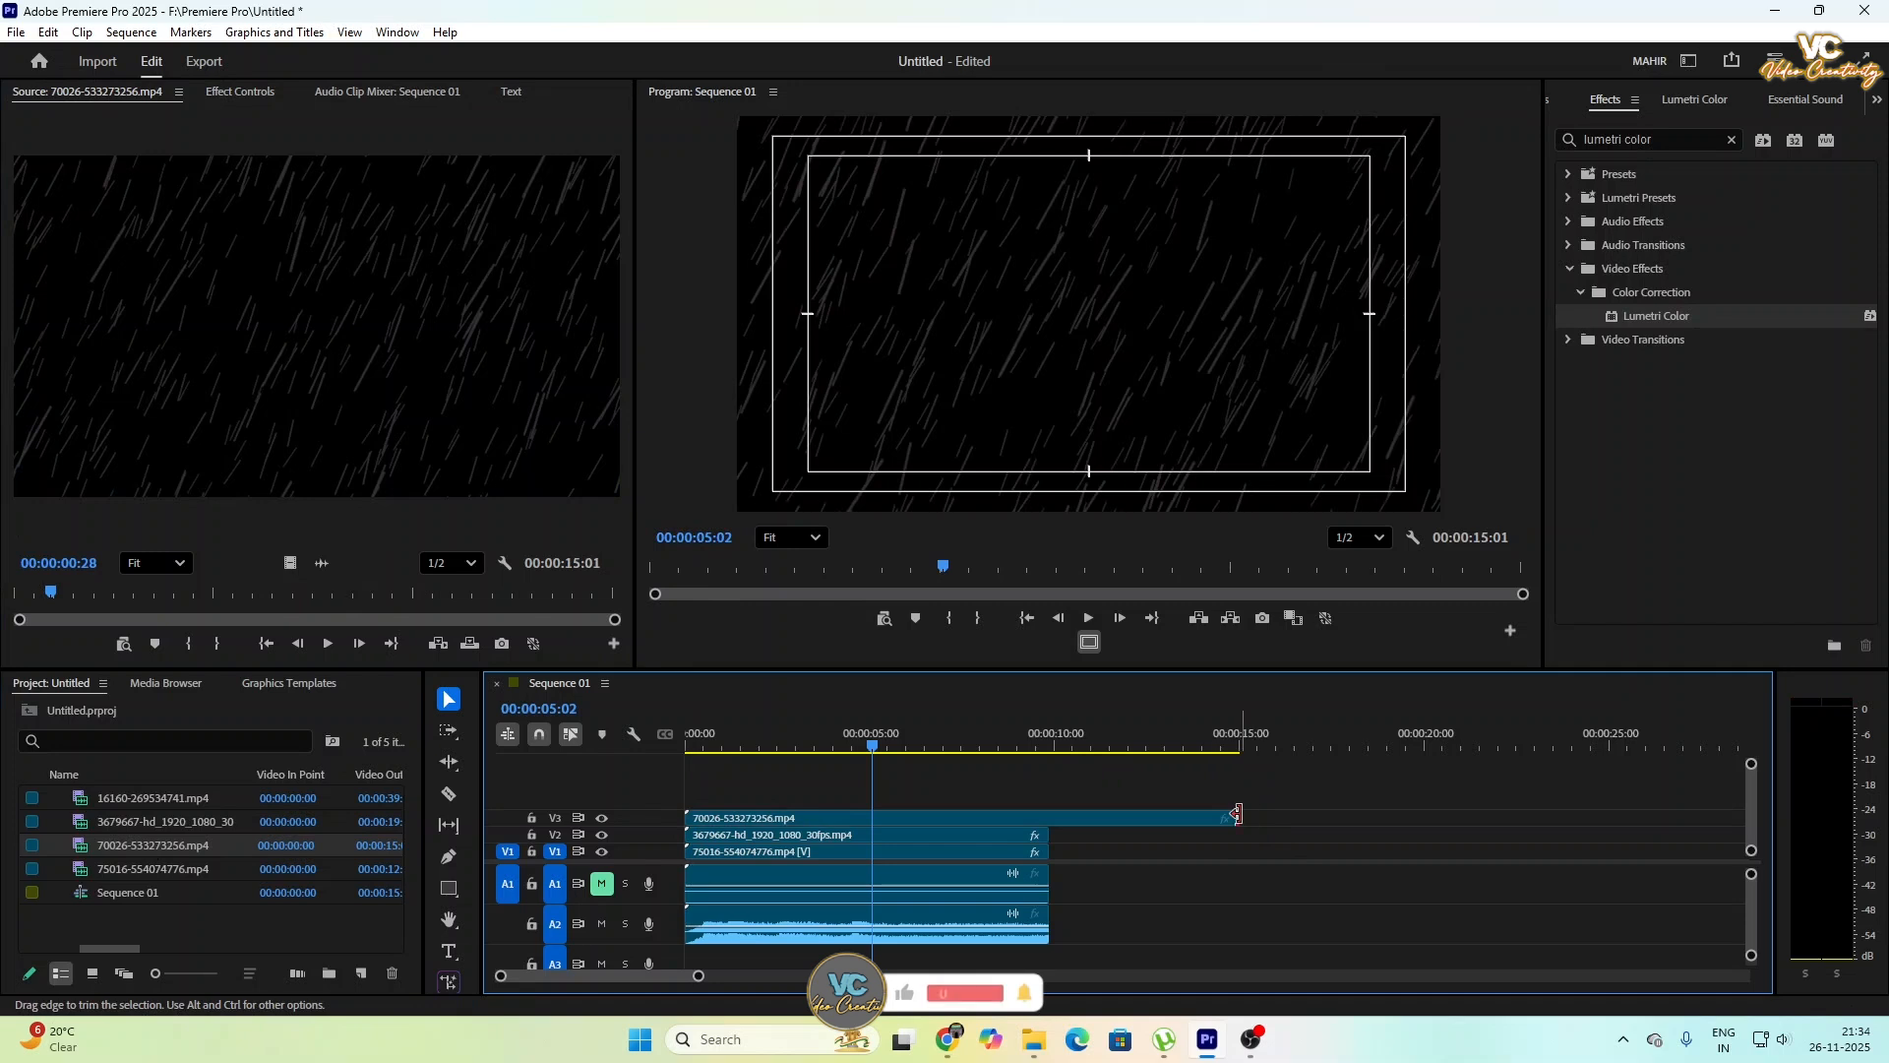
pyautogui.moveTo(1248, 814); pyautogui.dragTo(1049, 817)
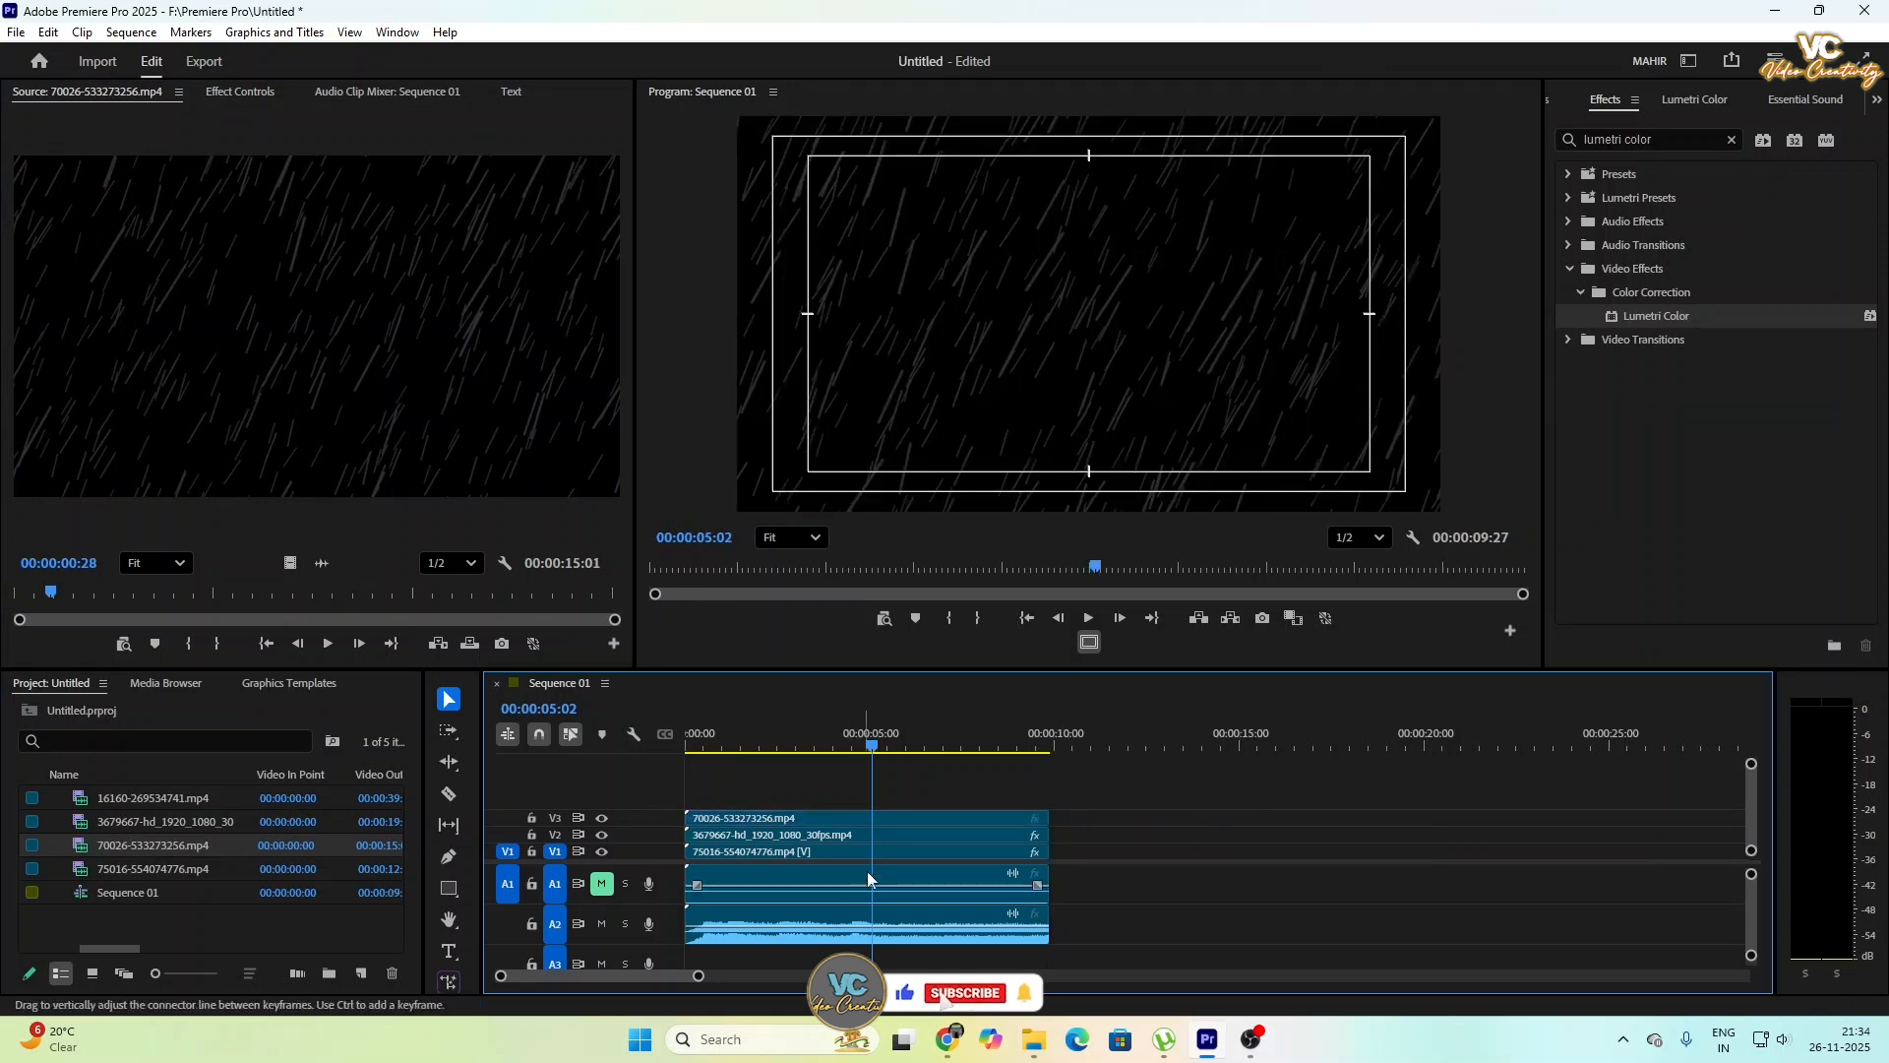
# - Set the blend mode of the rain clip on V3 to Screen
pyautogui.click(856, 817)
pyautogui.click(239, 92)
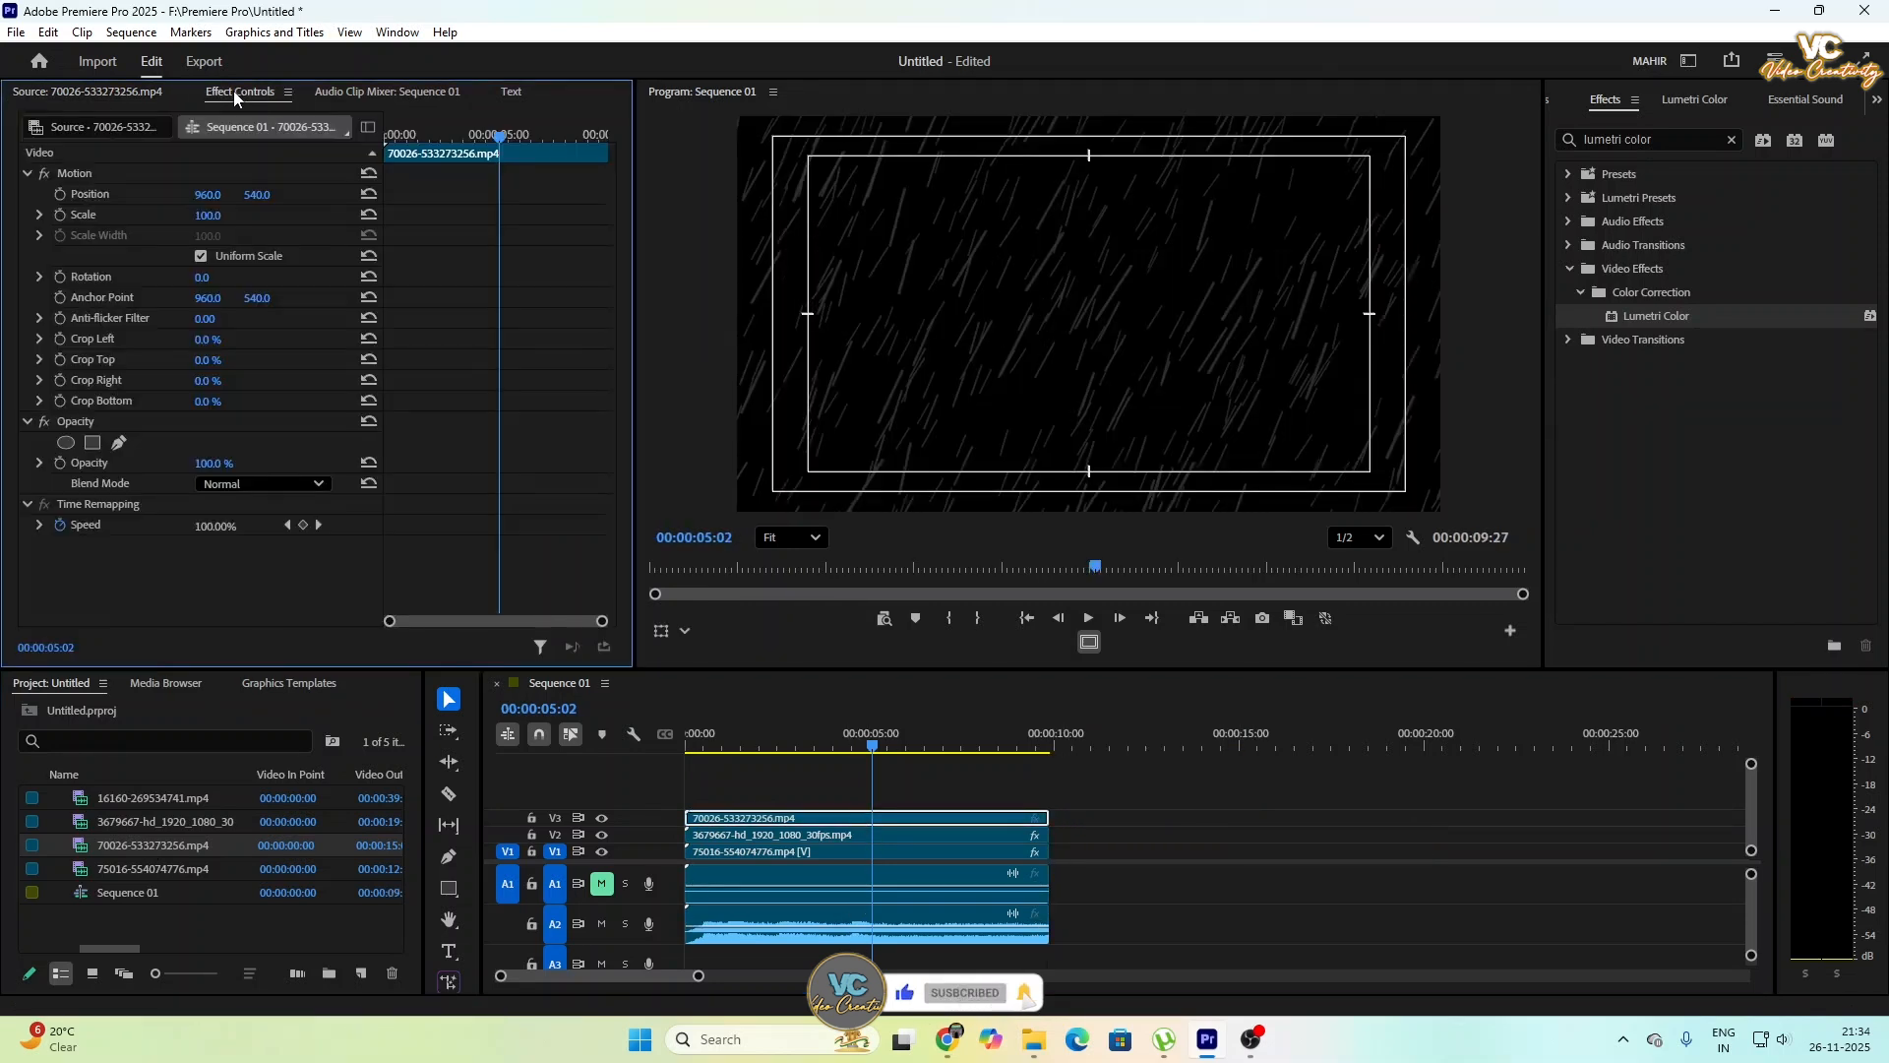
pyautogui.click(251, 484)
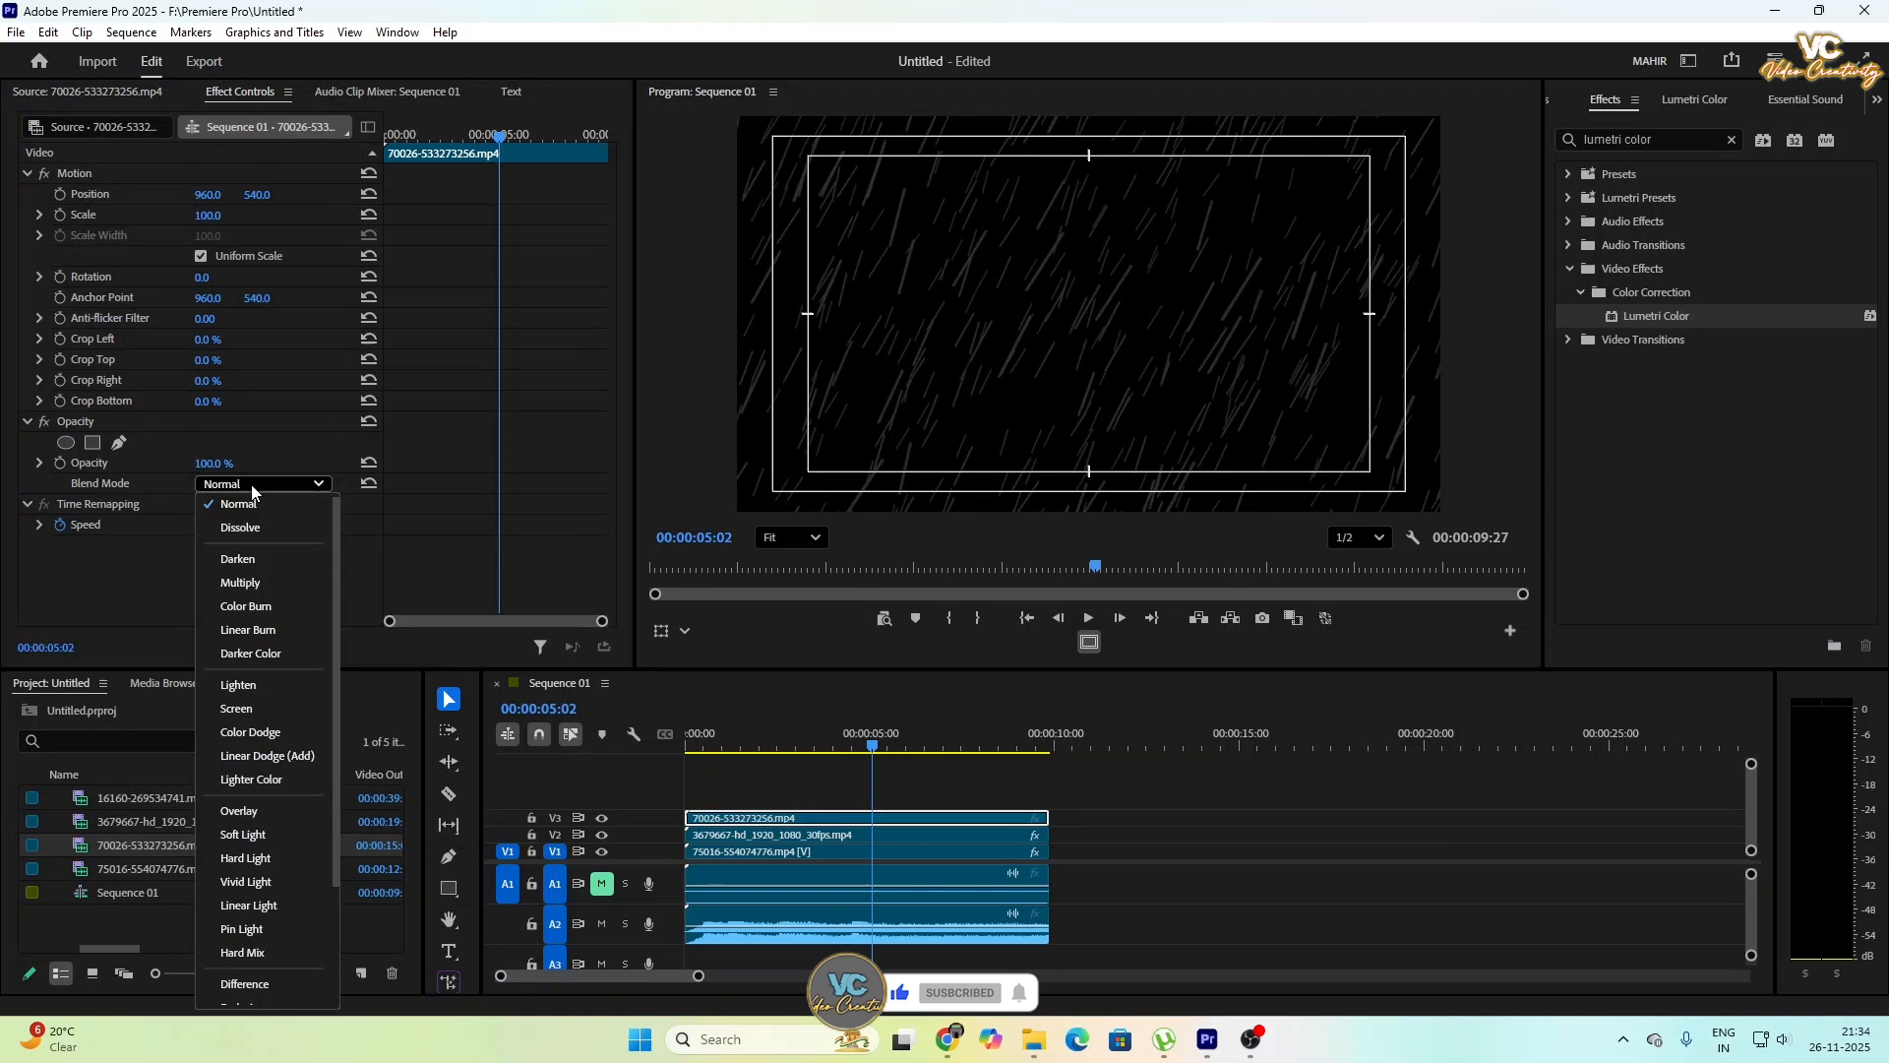
pyautogui.click(256, 707)
# - Play the sequence from the start to review the blended rain over the stormy street scene
pyautogui.moveTo(872, 748); pyautogui.dragTo(689, 756)
pyautogui.click(1088, 618)
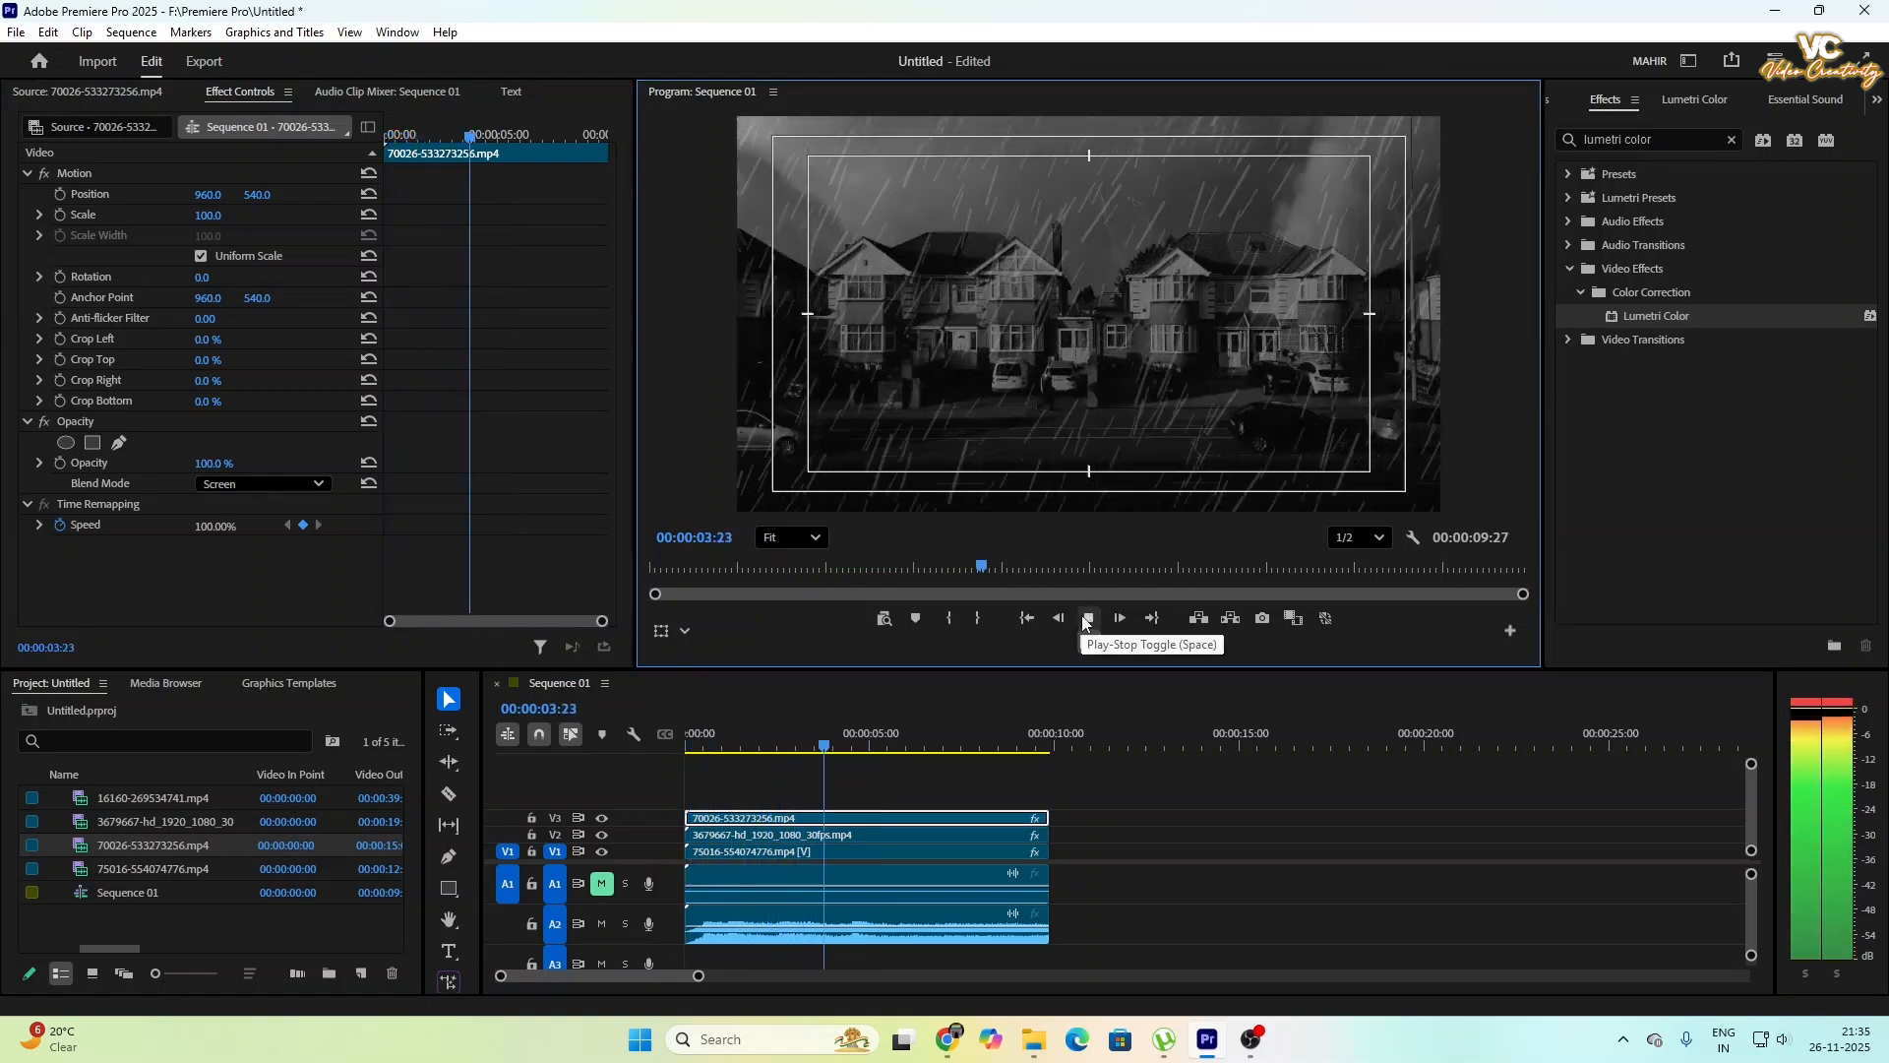
pyautogui.click(1085, 619)
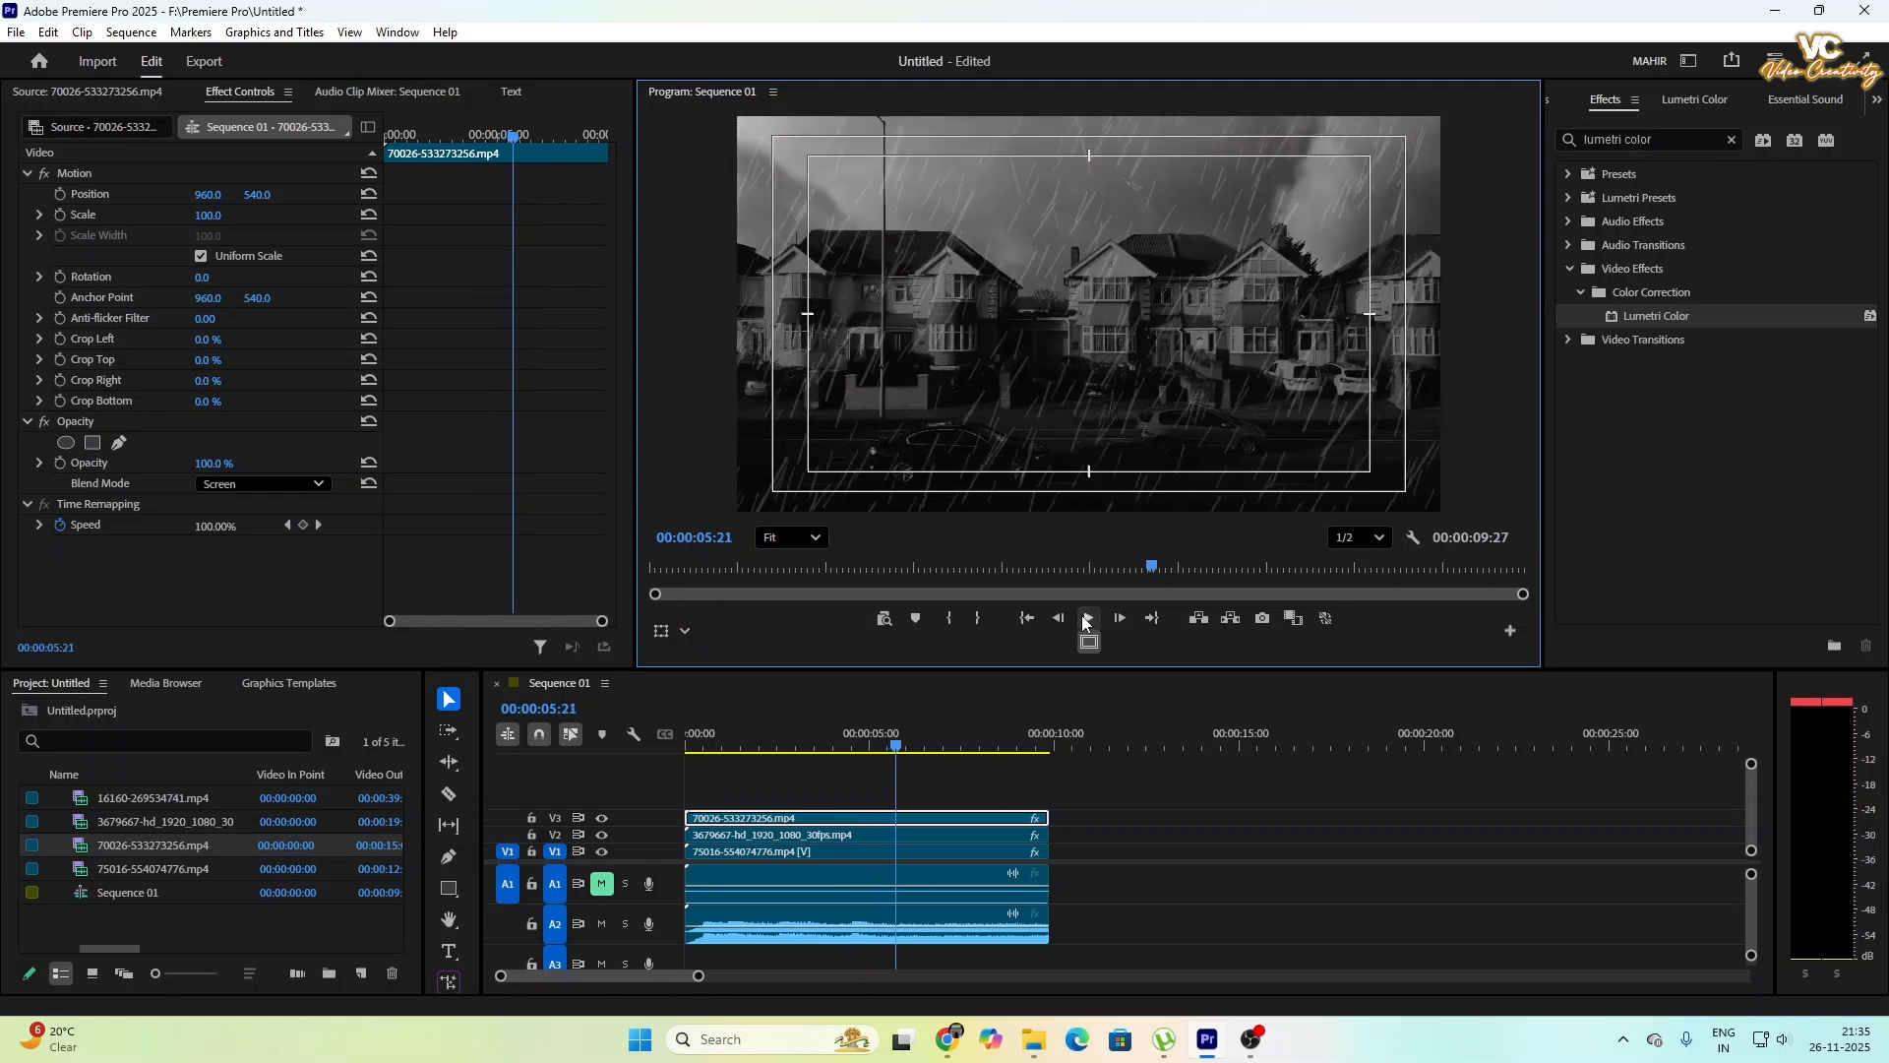